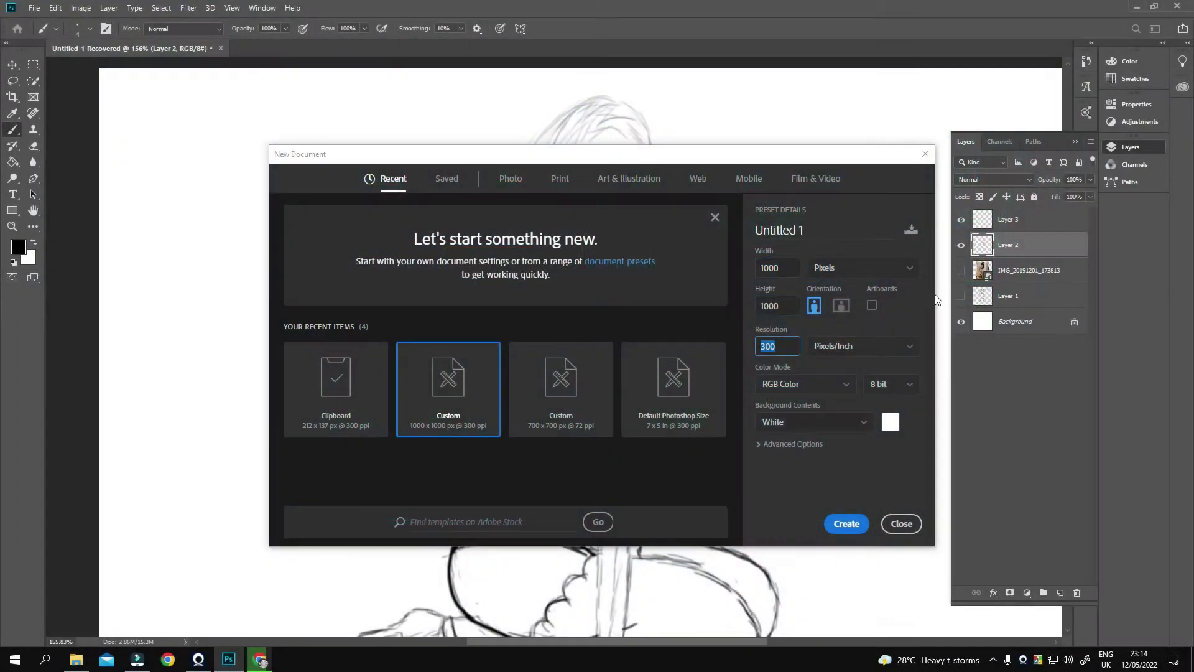
- Create a new 1000×1000 px document, fit it to the window and reset the colour to black
left_click(847, 524)
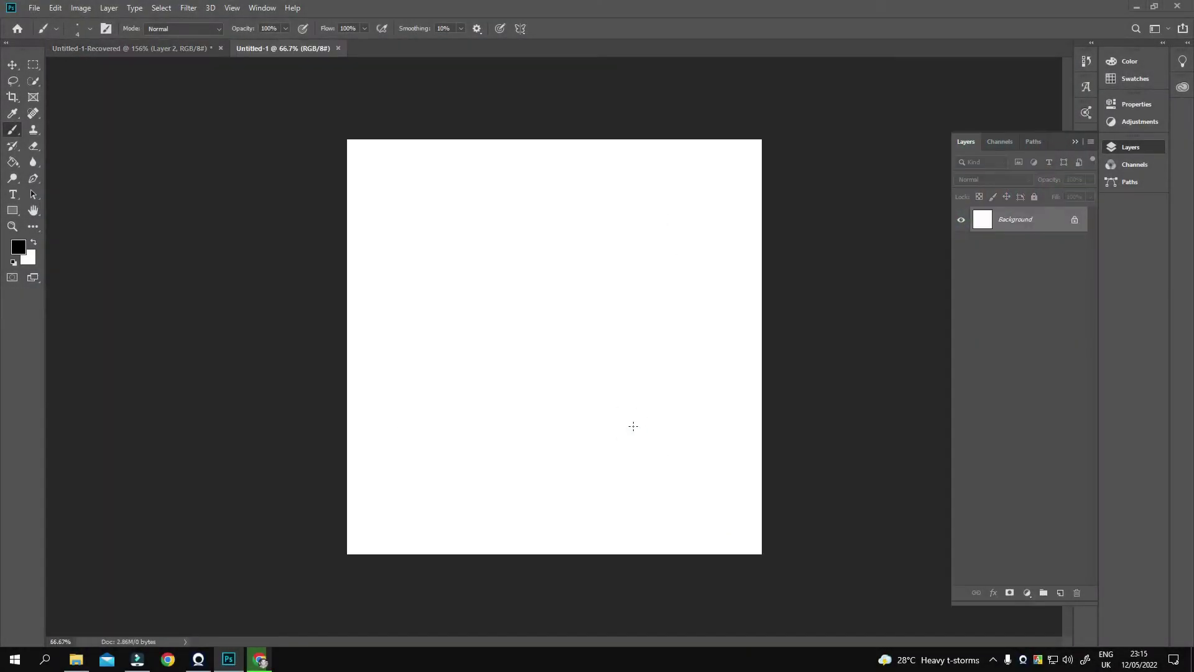
key("ctrl+0")
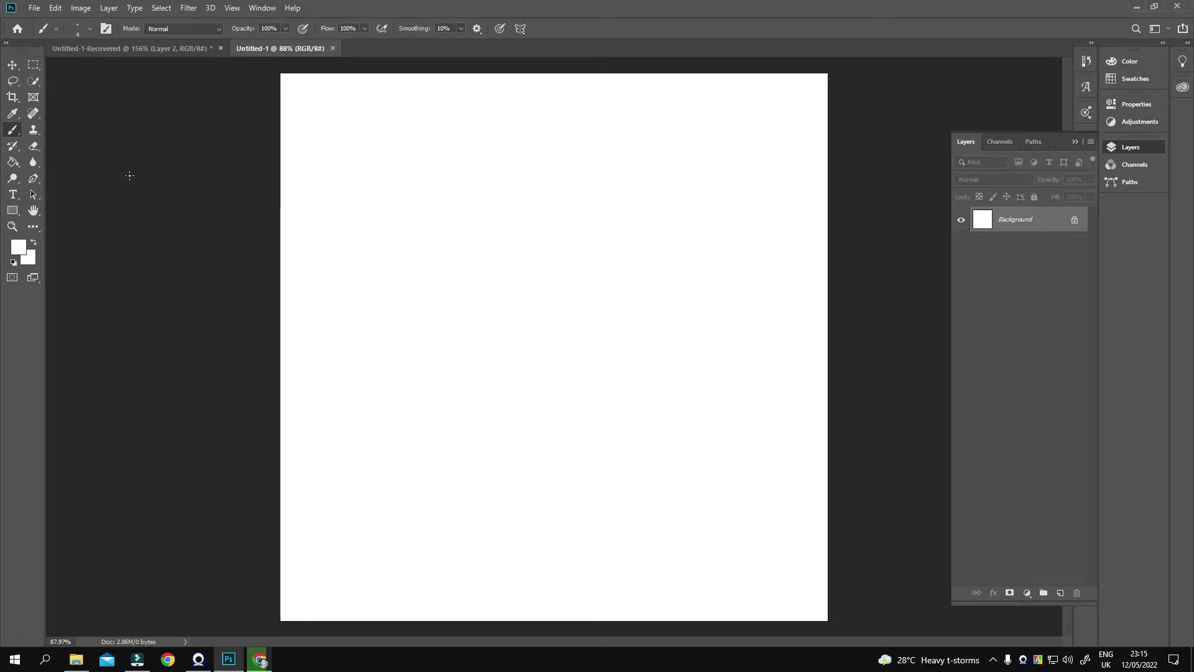
left_click(18, 247)
- Add a new empty layer named 'draf'
left_click(981, 181)
key("ctrl+shift+alt+n")
type("raf")
key("Return")
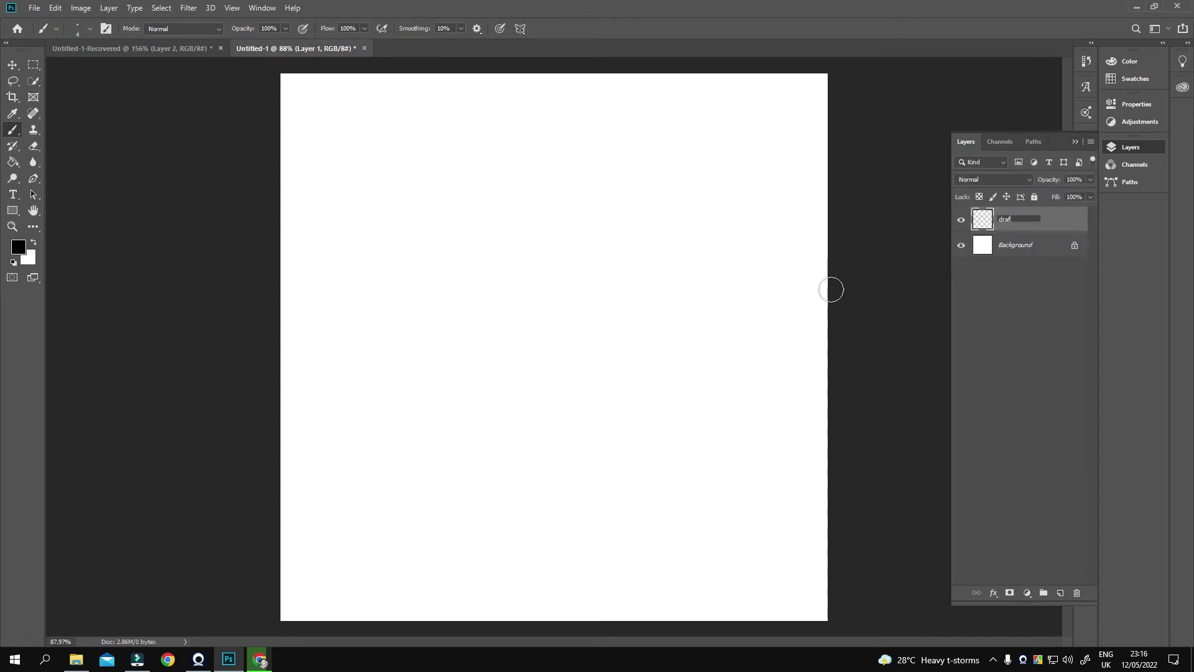
- Sketch the egg-shaped head with guide lines and draw the two mask eyes
mouse_move(527, 218)
left_mouse_down()
mouse_move(507, 273)
mouse_move(548, 305)
left_mouse_up()
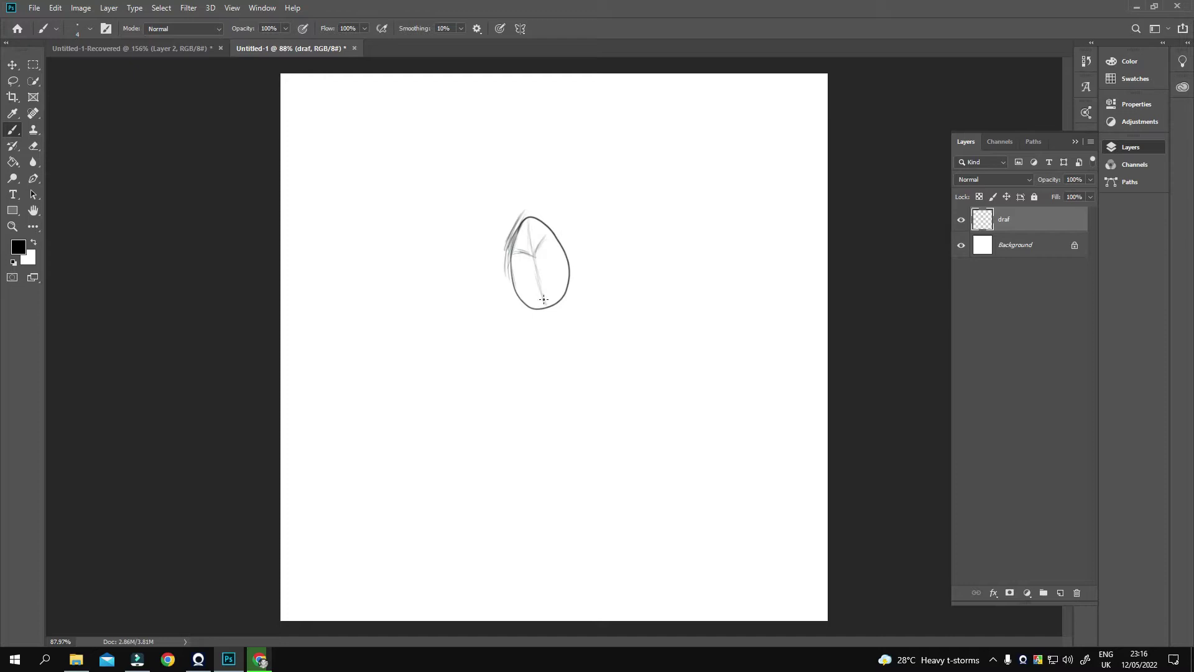
mouse_move(533, 255)
left_mouse_down()
mouse_move(563, 217)
mouse_move(585, 255)
mouse_move(569, 324)
mouse_move(506, 322)
left_mouse_up()
mouse_move(529, 215)
left_mouse_down()
mouse_move(532, 255)
mouse_move(515, 235)
mouse_move(495, 299)
left_mouse_up()
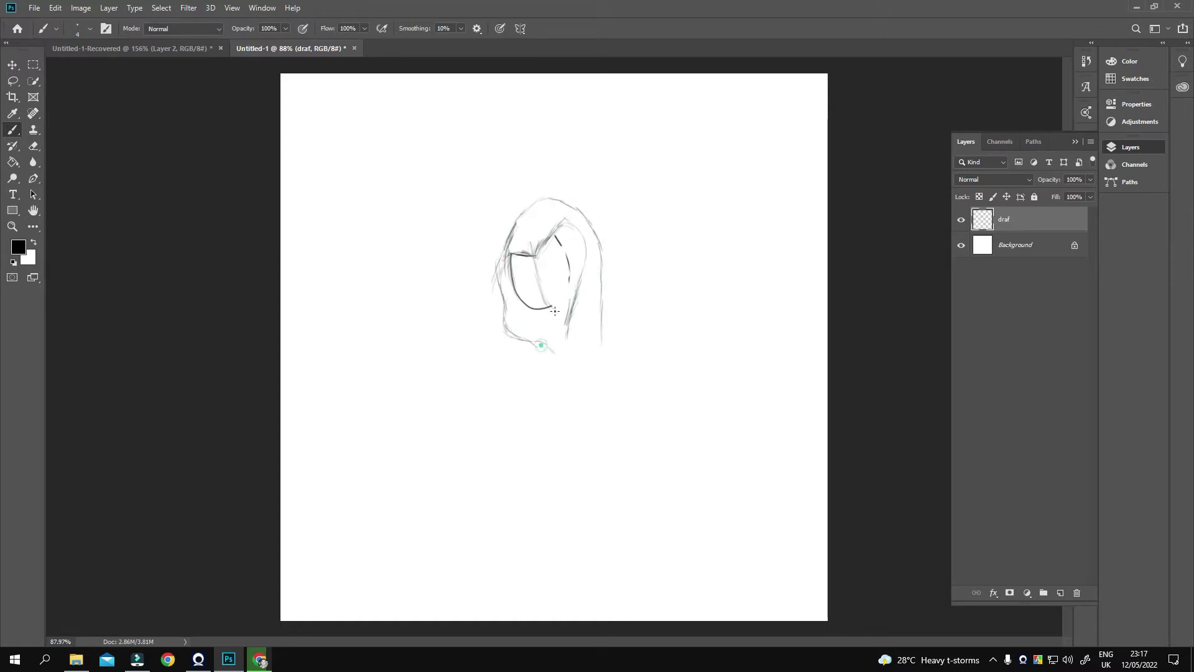
left_click_drag(548, 255, 543, 262)
mouse_move(519, 266)
left_mouse_down()
mouse_move(557, 291)
mouse_move(568, 268)
left_mouse_up()
- Refine the hood and chin outline and add strokes down the cloak
left_click_drag(563, 218, 569, 308)
left_click_drag(516, 233, 501, 273)
left_click_drag(597, 243, 526, 212)
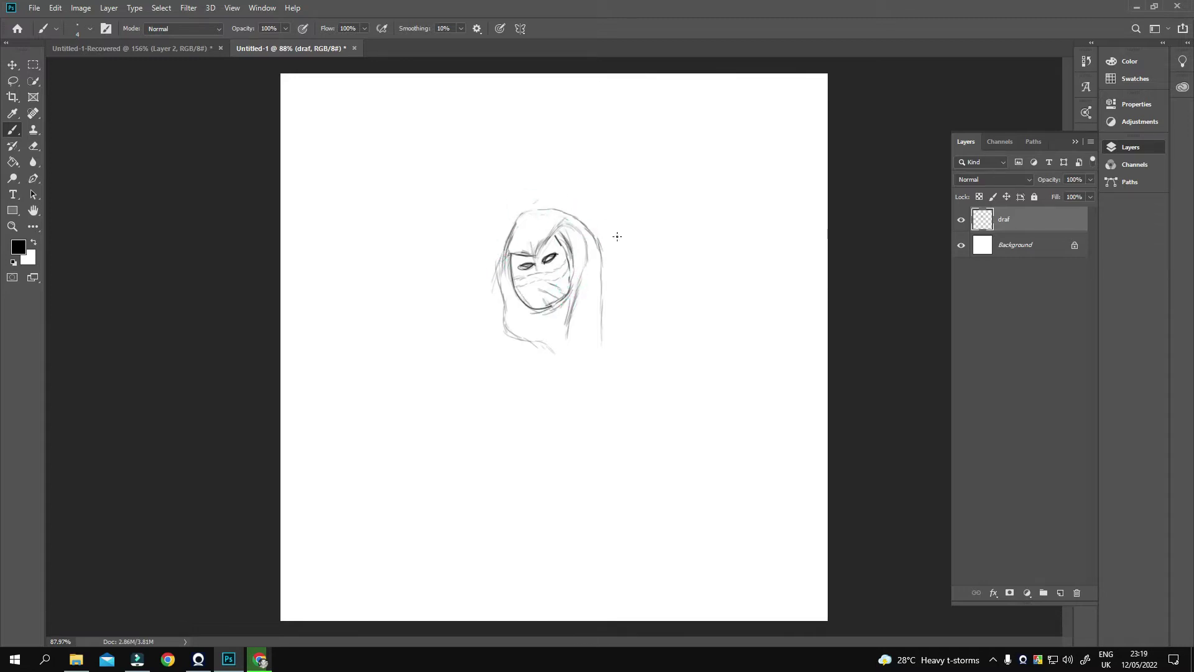
left_click_drag(605, 267, 598, 348)
mouse_move(577, 330)
left_mouse_down()
mouse_move(502, 475)
mouse_move(546, 501)
left_mouse_up()
- Draw the torso side and shoulder, then outline and hatch the right sleeve
mouse_move(603, 325)
left_mouse_down()
mouse_move(681, 336)
mouse_move(714, 435)
left_mouse_up()
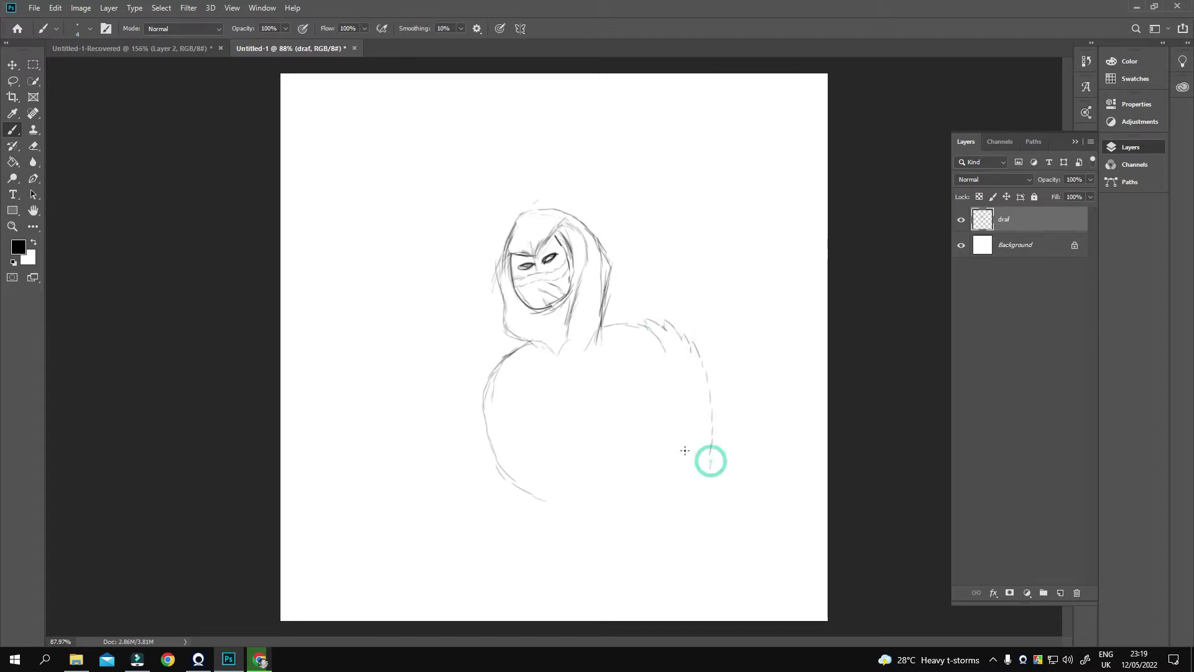
left_click_drag(665, 393, 671, 453)
mouse_move(660, 344)
left_mouse_down()
mouse_move(658, 392)
mouse_move(689, 342)
left_mouse_up()
left_click_drag(665, 404, 680, 399)
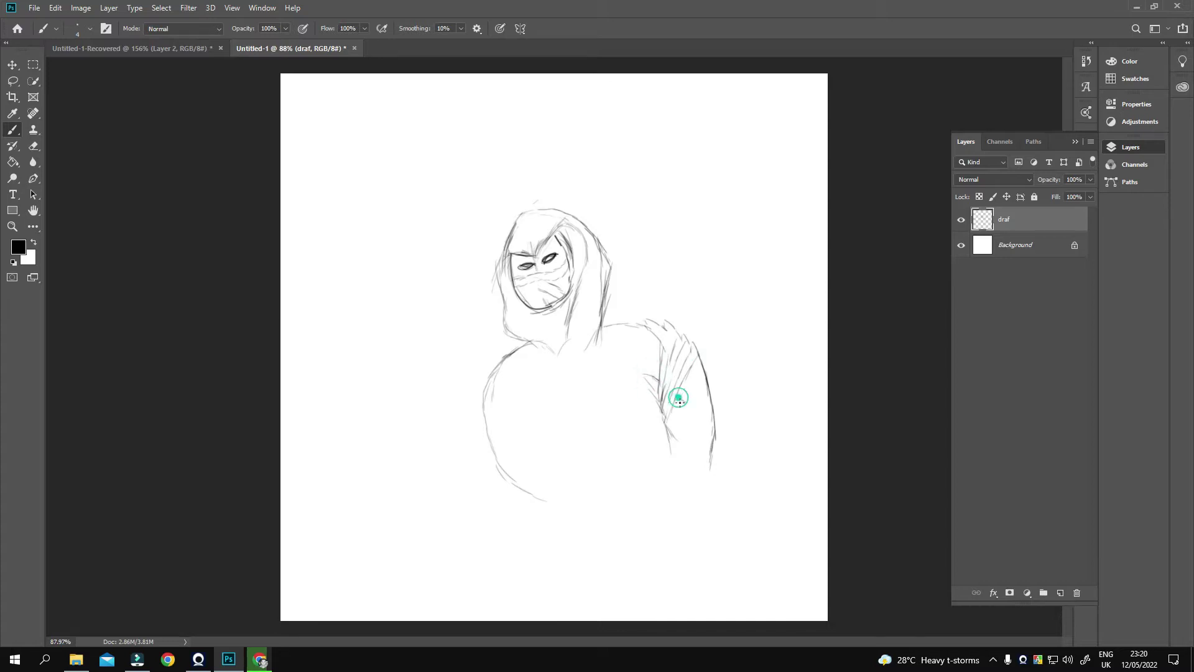
key("ctrl+z")
- Extend the lower right sleeve with the forearm and cuff curves
scroll(659, 403, "up", 2)
left_click_drag(697, 429, 653, 492)
left_click_drag(751, 416, 698, 520)
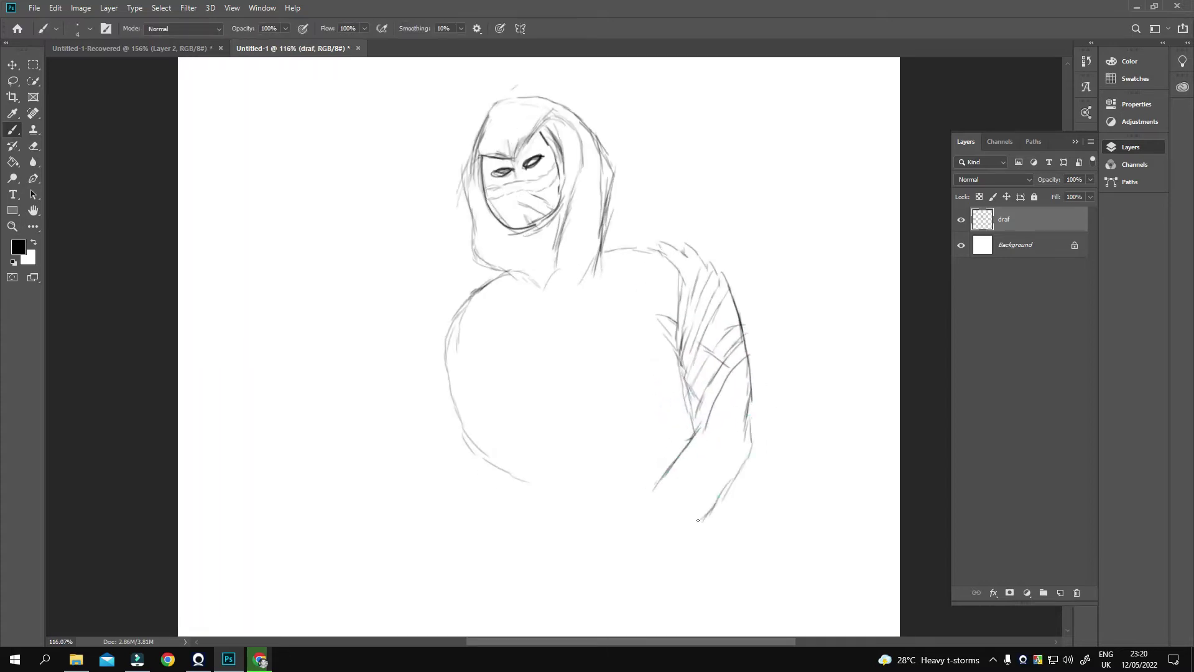
left_click_drag(622, 540, 696, 428)
mouse_move(700, 518)
left_mouse_down()
mouse_move(746, 451)
mouse_move(663, 475)
left_mouse_up()
left_click_drag(762, 440, 647, 588)
left_click_drag(647, 507, 740, 484)
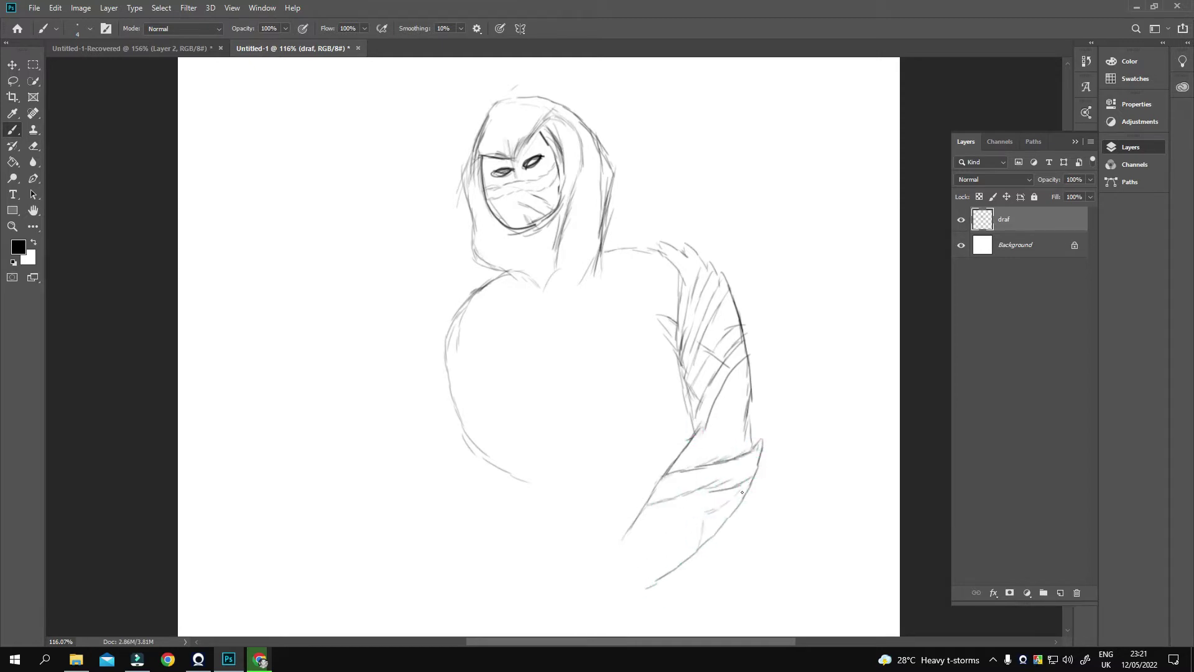
left_click_drag(677, 520, 698, 485)
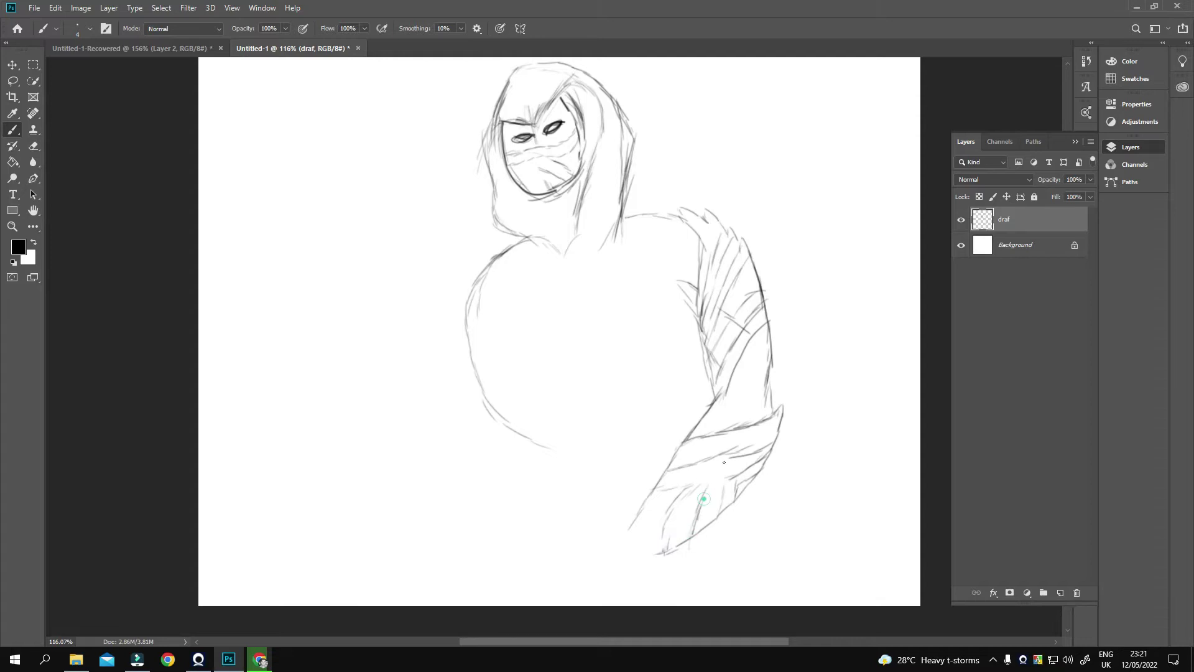
left_click_drag(726, 261, 760, 290)
- With a larger brush, draw the chest ring, the waist line and the lower torso side
key("bracketright")
key("bracketright")
key("bracketright")
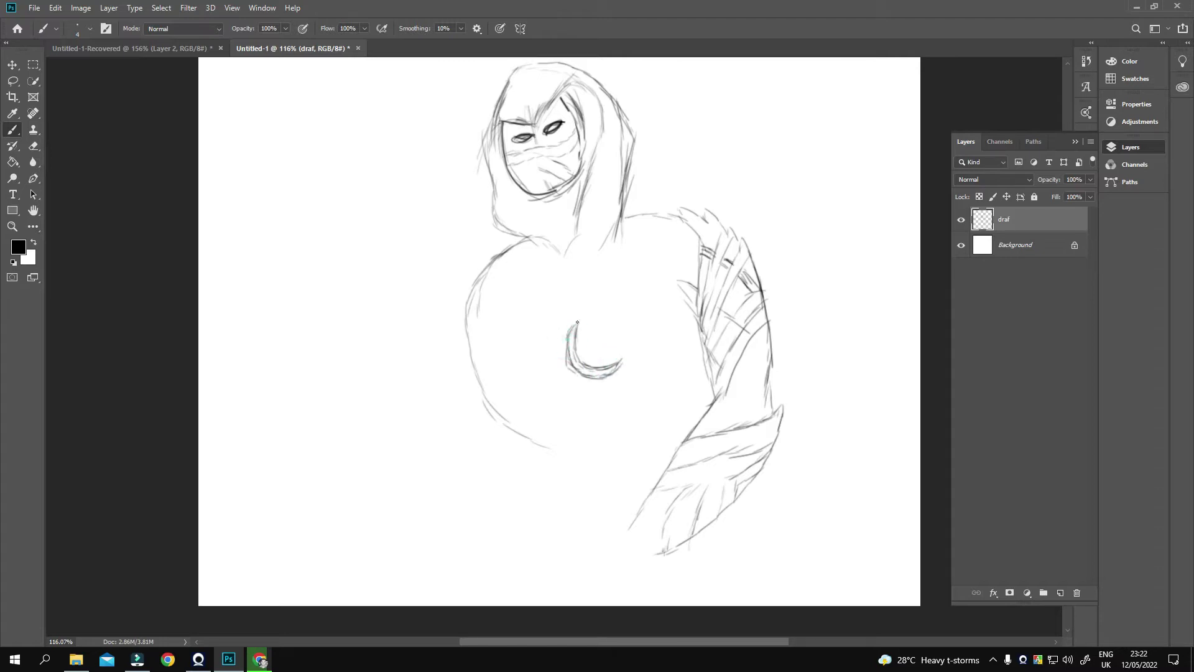
left_click_drag(632, 353, 588, 318)
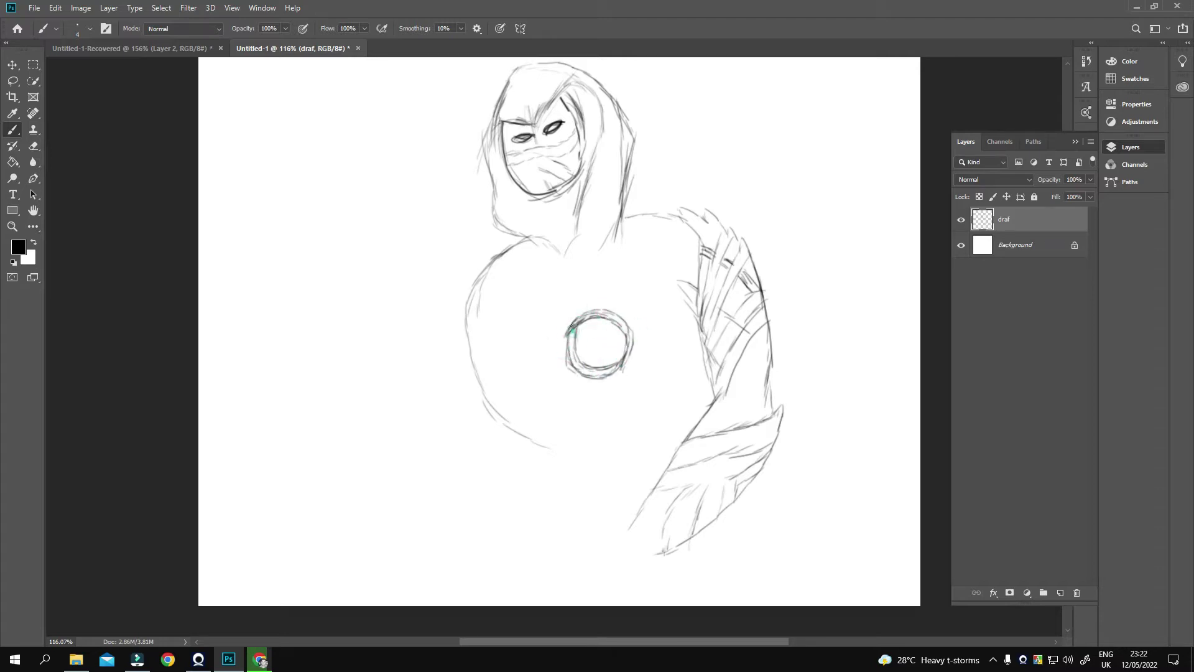
mouse_move(566, 339)
left_mouse_down()
mouse_move(591, 358)
mouse_move(601, 397)
left_mouse_up()
mouse_move(591, 356)
left_mouse_down()
mouse_move(585, 339)
mouse_move(609, 373)
mouse_move(611, 363)
left_mouse_up()
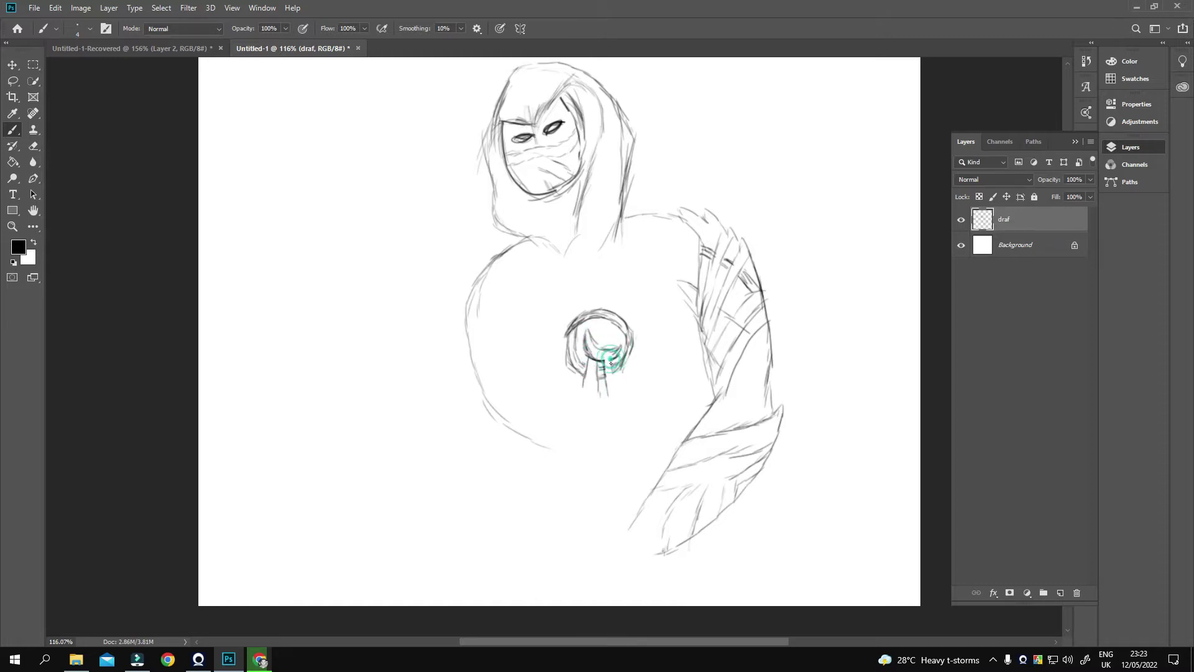
left_click_drag(703, 416, 576, 416)
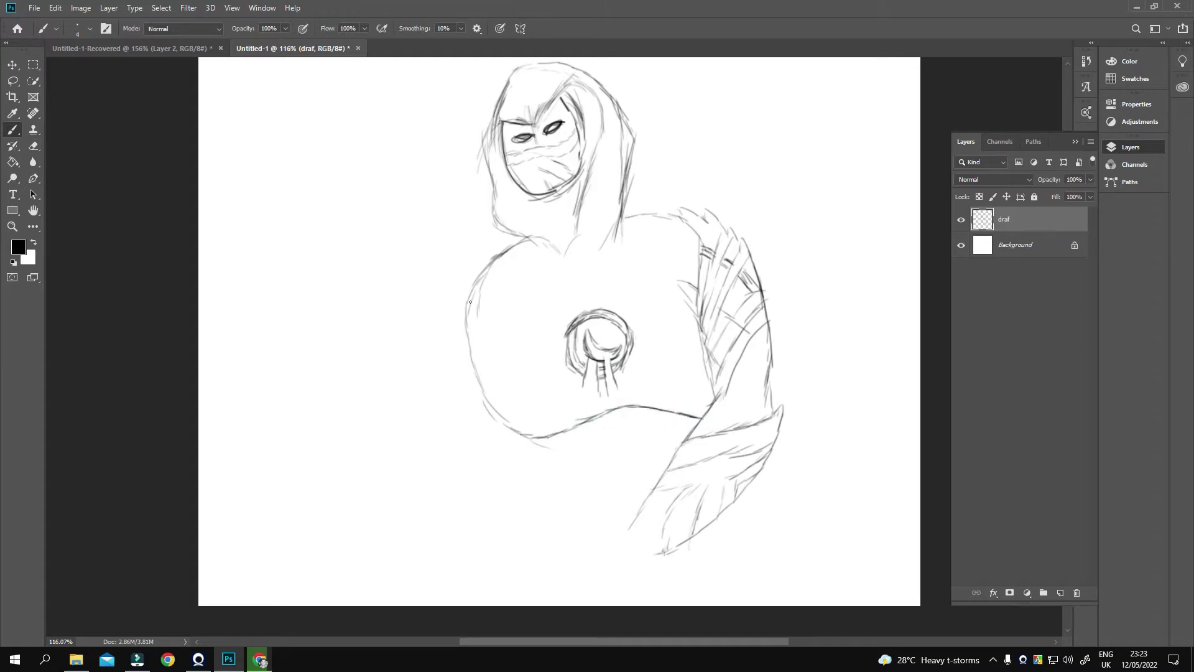
left_click_drag(504, 422, 522, 530)
- Sketch the raised left arm and fist, redrawing its lower curve and hand tip
mouse_move(467, 302)
left_mouse_down()
mouse_move(433, 355)
mouse_move(437, 403)
mouse_move(464, 445)
left_mouse_up()
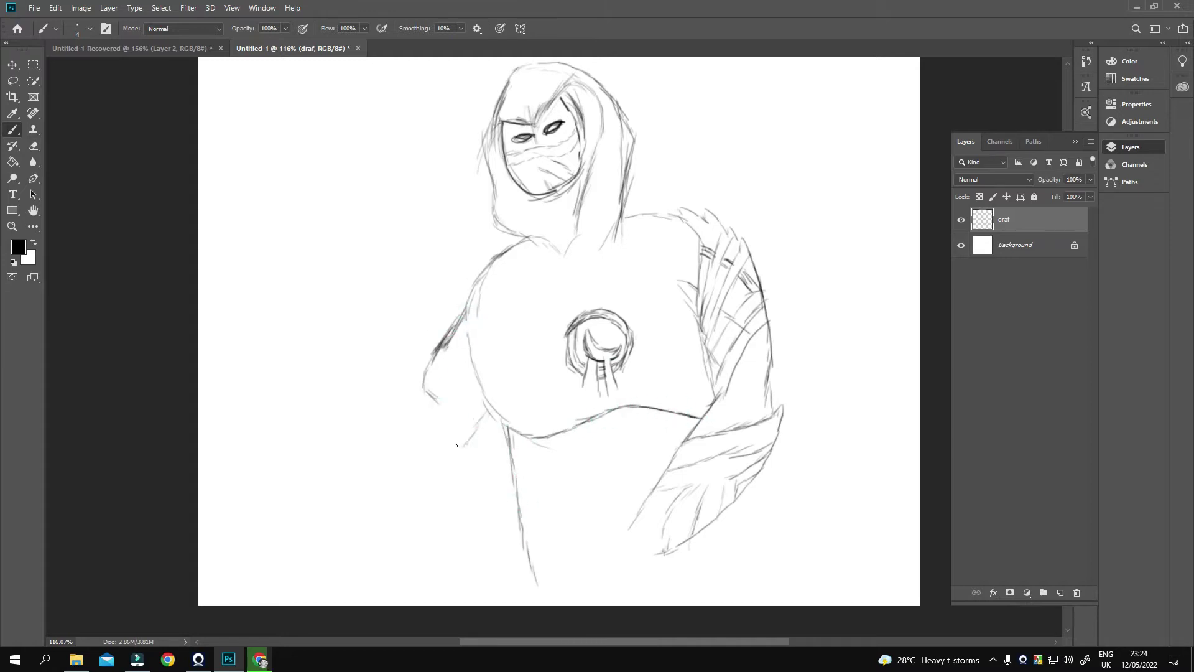
left_click_drag(331, 398, 419, 479)
mouse_move(414, 381)
left_mouse_down()
mouse_move(439, 405)
mouse_move(442, 481)
mouse_move(435, 400)
mouse_move(470, 315)
left_mouse_up()
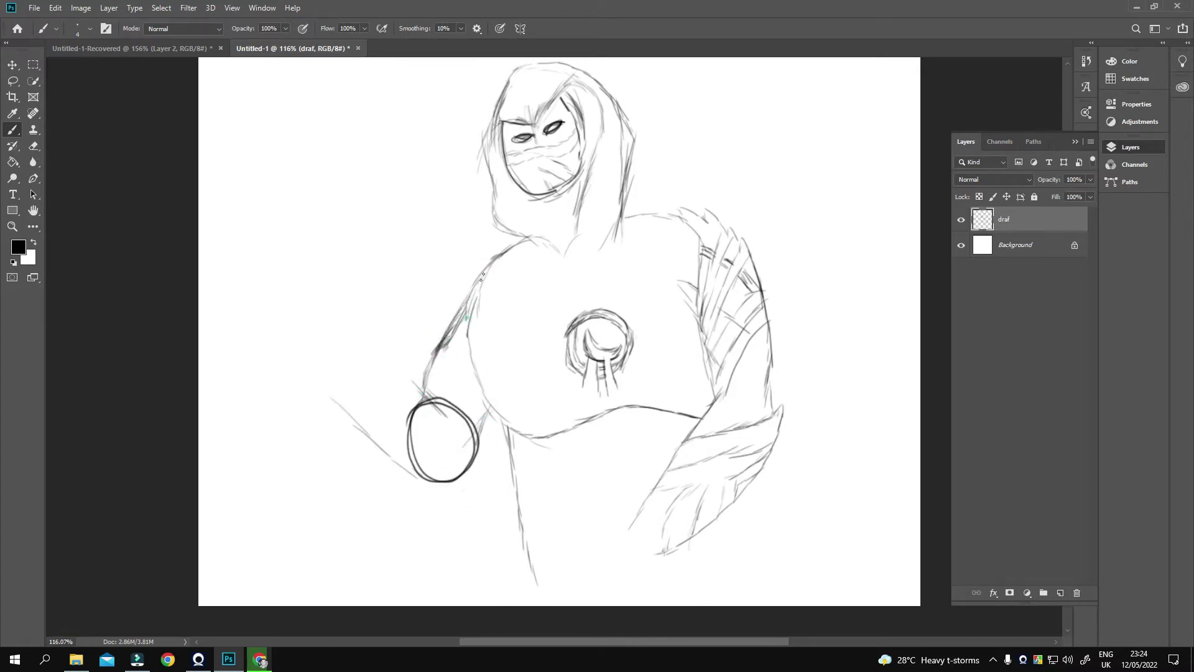
key("ctrl+z")
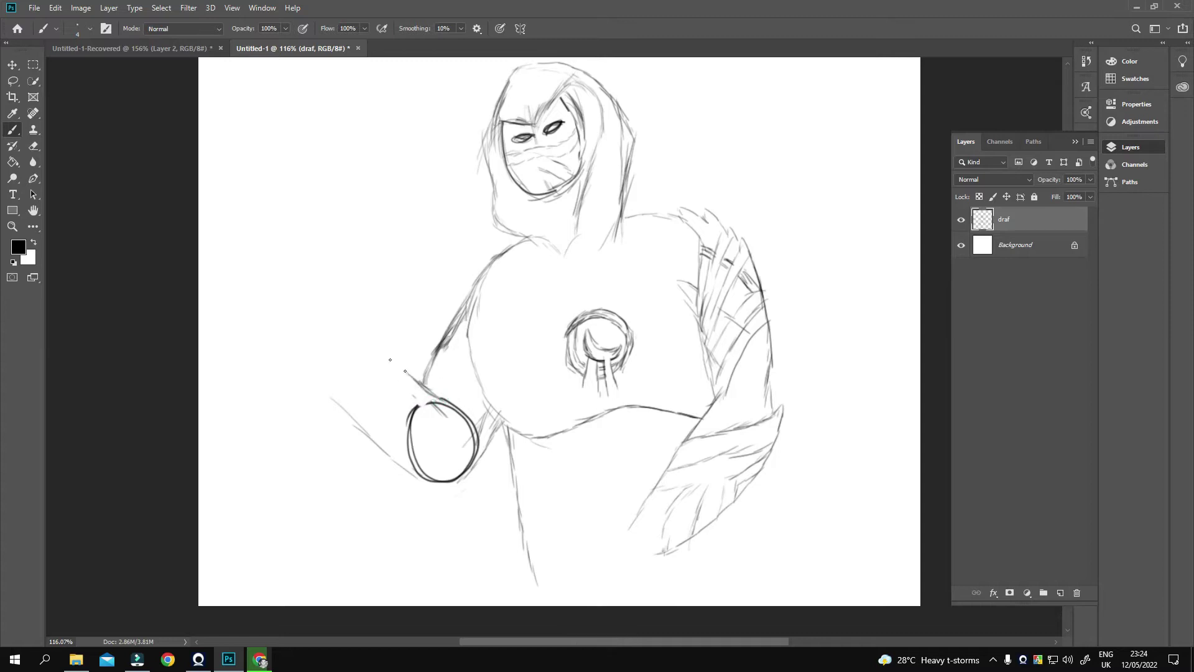
left_click_drag(340, 386, 473, 457)
left_click_drag(430, 405, 451, 469)
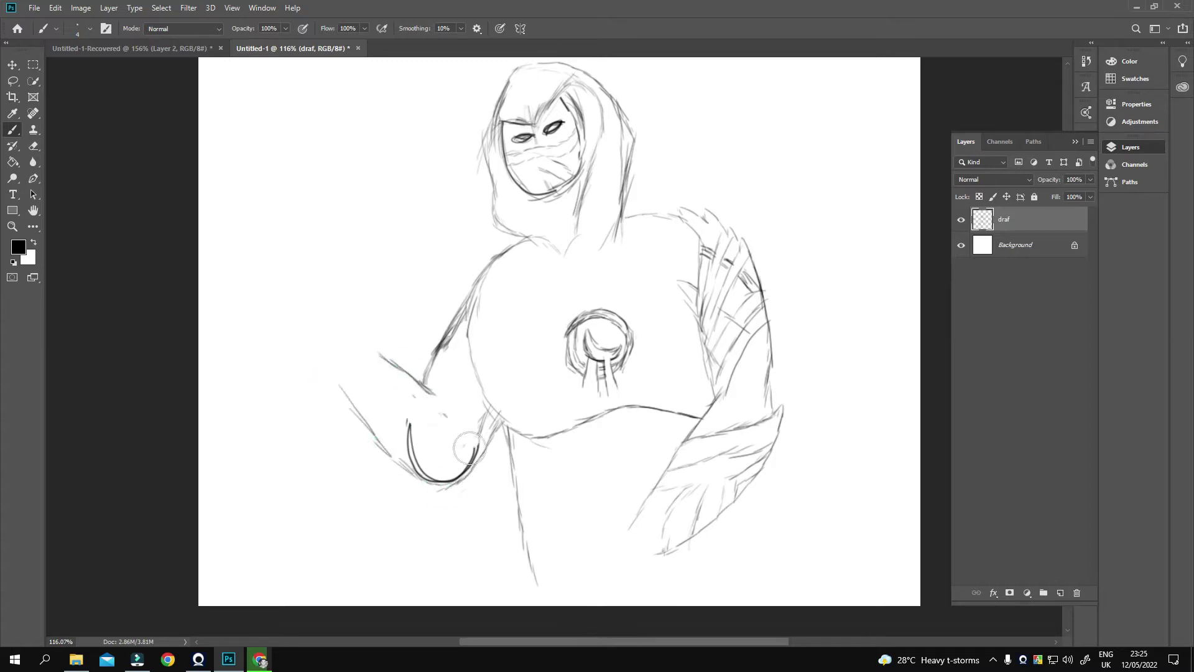
key("ctrl+z")
key("ctrl+z")
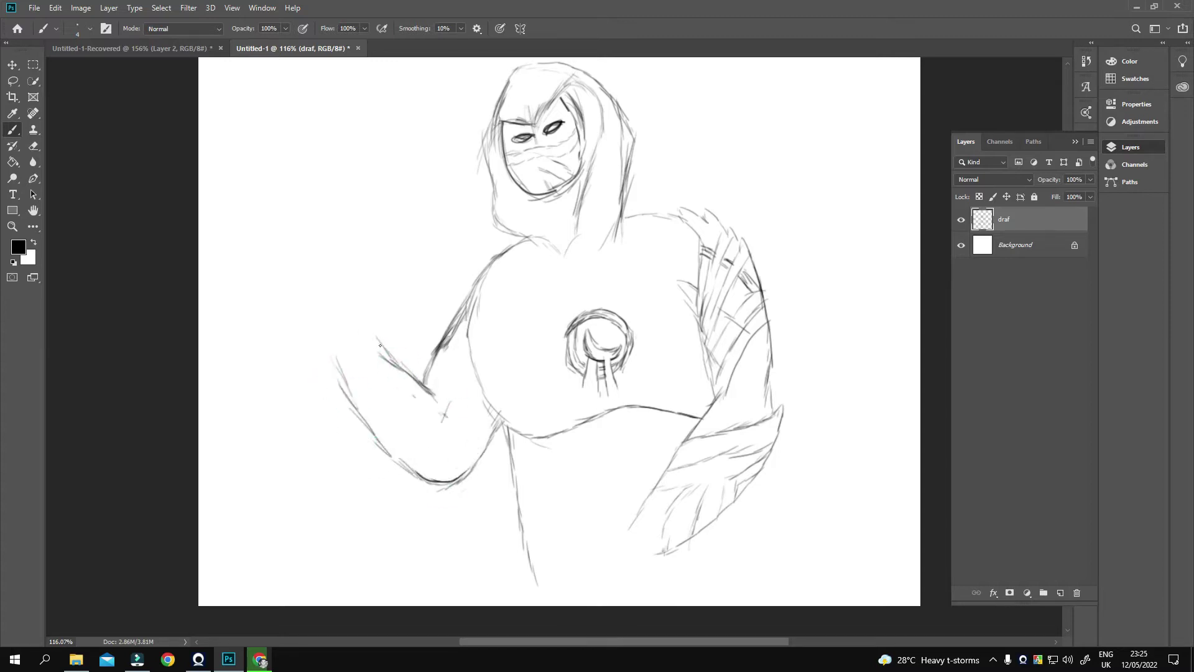
mouse_move(367, 330)
left_mouse_down()
mouse_move(351, 323)
mouse_move(364, 352)
left_mouse_up()
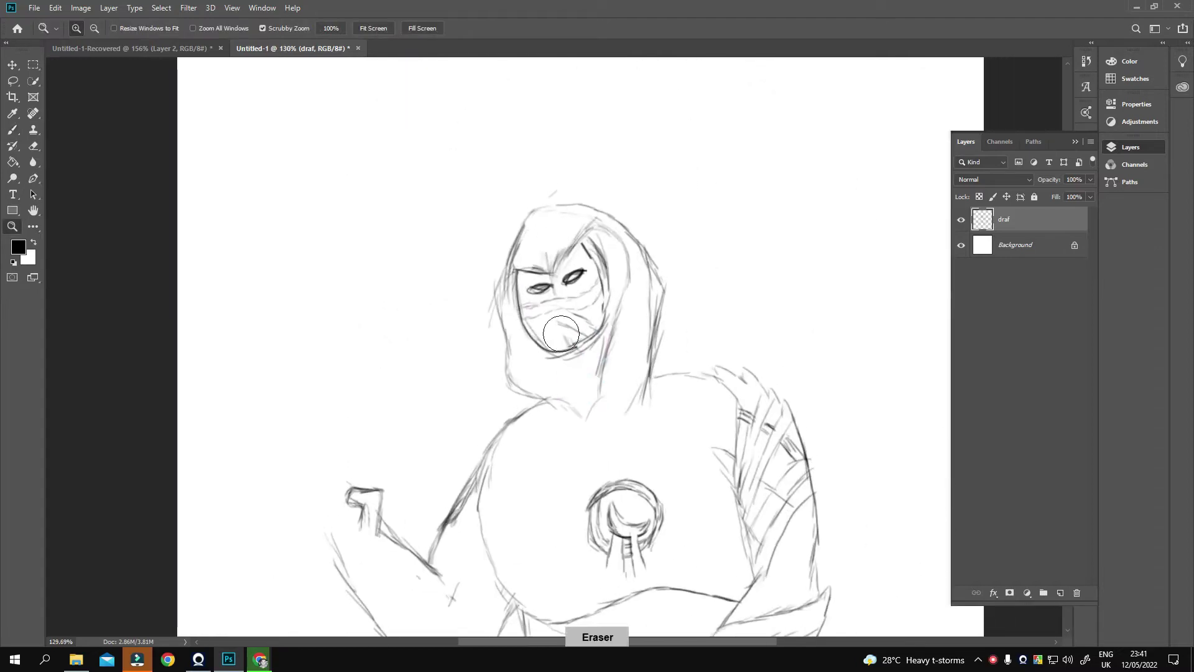
- Erase and redraw the hood line right of the face and trim the chin line
left_click_drag(561, 334, 600, 280)
left_click_drag(653, 239, 659, 368)
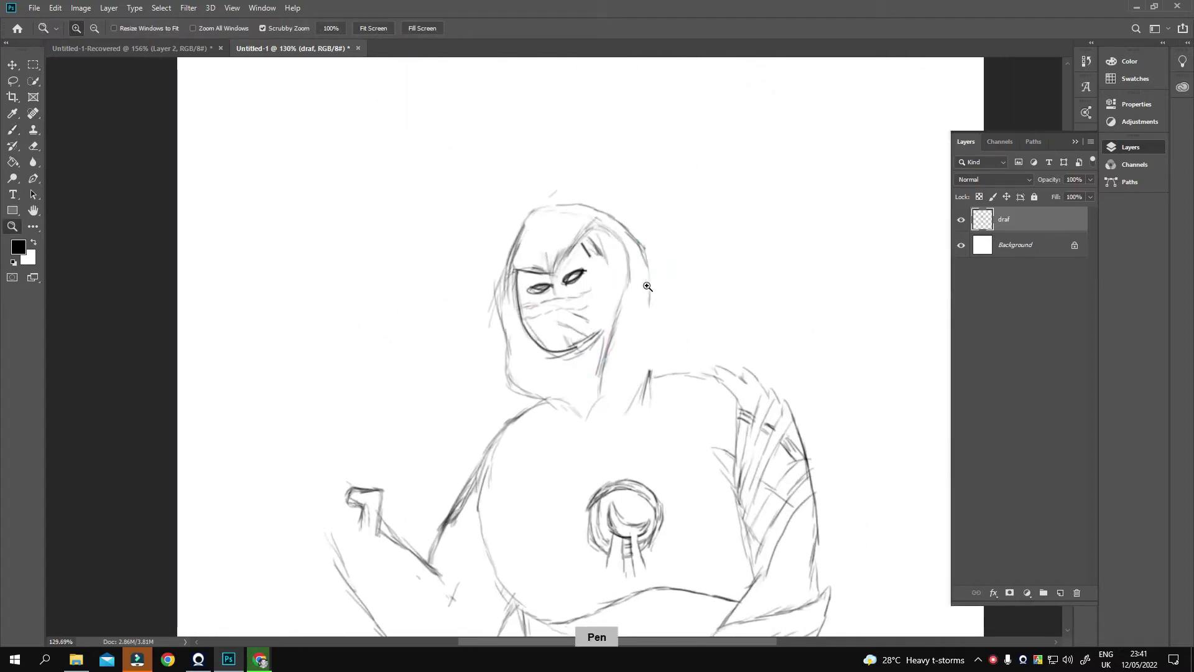
key("b")
left_click_drag(651, 274, 649, 343)
key("e")
left_click_drag(632, 280, 622, 308)
key("b")
left_click_drag(631, 249, 630, 279)
key("e")
left_click_drag(597, 336, 557, 356)
- Hatch beside the neck, draw the new jaw, reshape the hood and add the shoulder line
key("b")
mouse_move(517, 311)
left_mouse_down()
mouse_move(523, 373)
mouse_move(563, 411)
left_mouse_up()
left_click_drag(563, 366, 571, 394)
left_click_drag(532, 339, 593, 342)
mouse_move(526, 221)
left_mouse_down()
mouse_move(597, 213)
mouse_move(650, 308)
left_mouse_up()
left_click_drag(622, 236, 647, 305)
mouse_move(596, 217)
left_mouse_down()
mouse_move(607, 293)
mouse_move(628, 304)
left_mouse_up()
key("ctrl+z")
left_click_drag(639, 377, 686, 372)
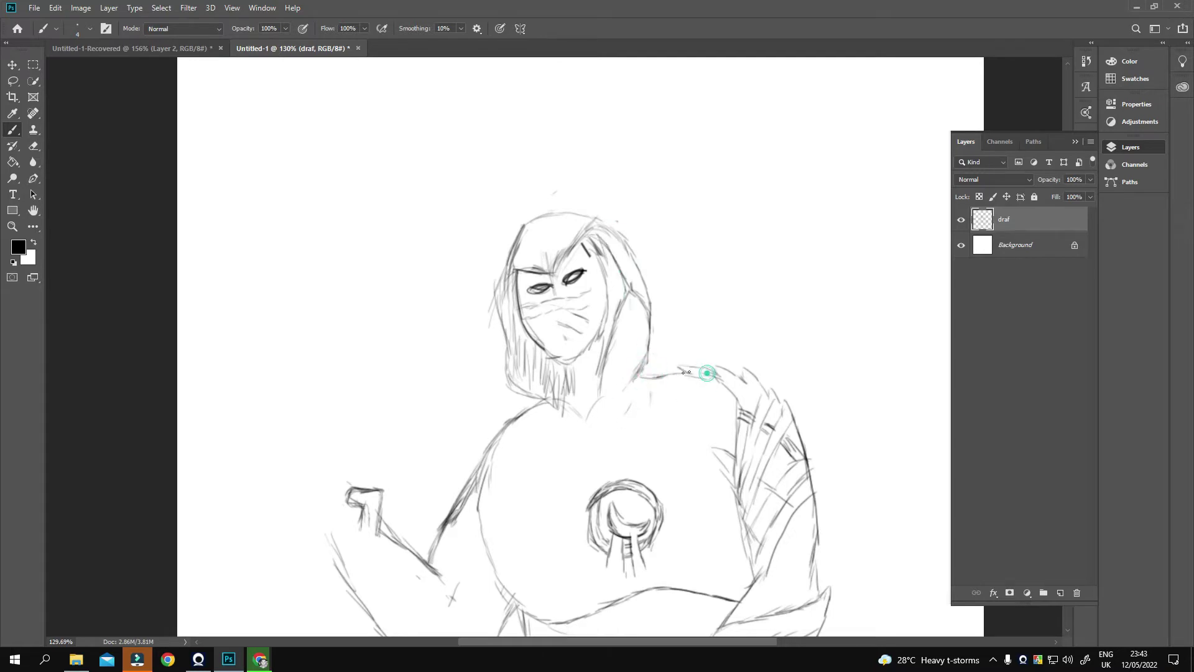
- Clear the lower-face hatching and draw angled V-shaped brows with a mask line
left_click_drag(510, 428, 522, 417)
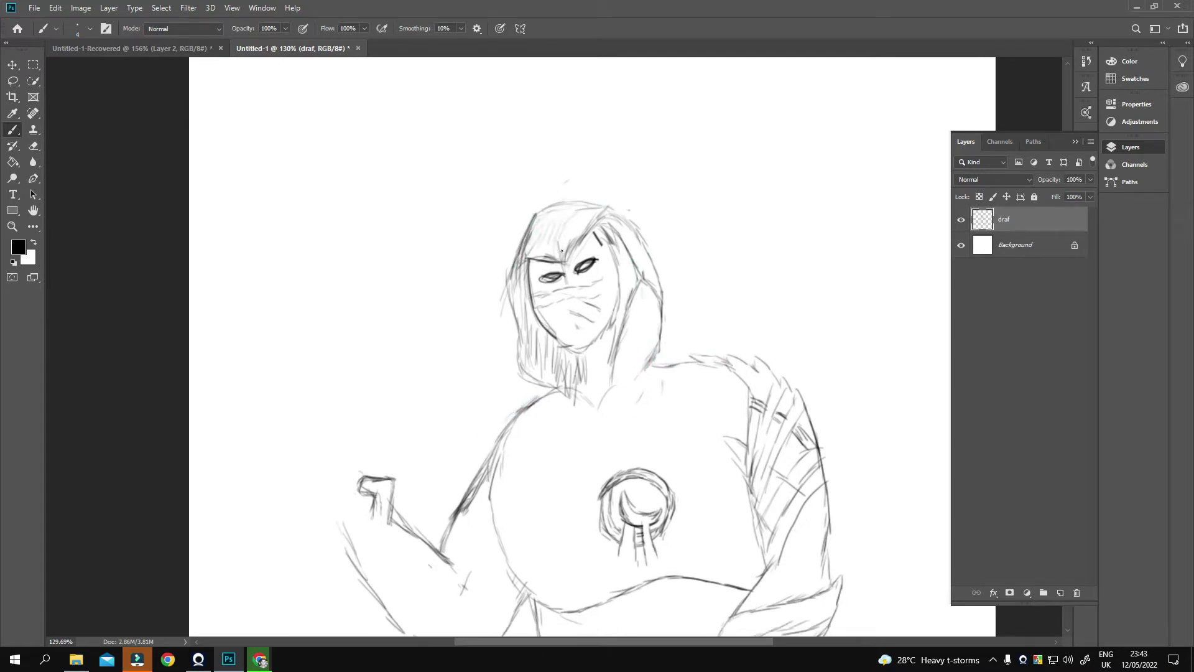
mouse_move(557, 315)
left_mouse_down()
mouse_move(568, 276)
mouse_move(612, 297)
mouse_move(616, 285)
left_mouse_up()
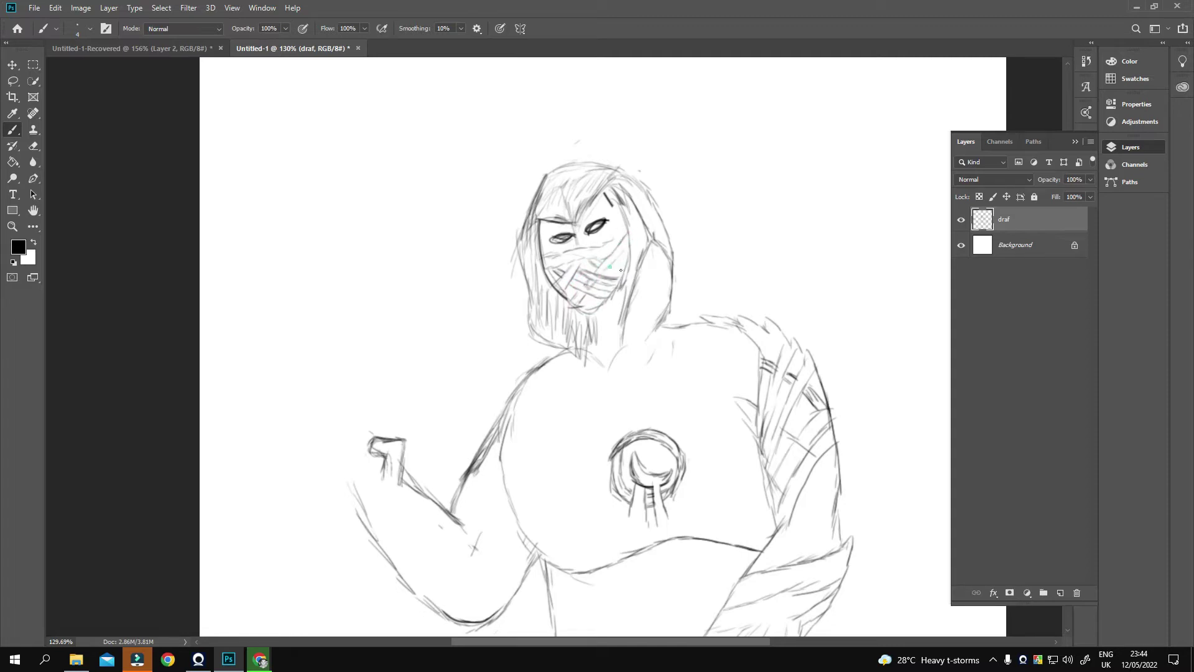
left_click_drag(598, 296, 572, 261)
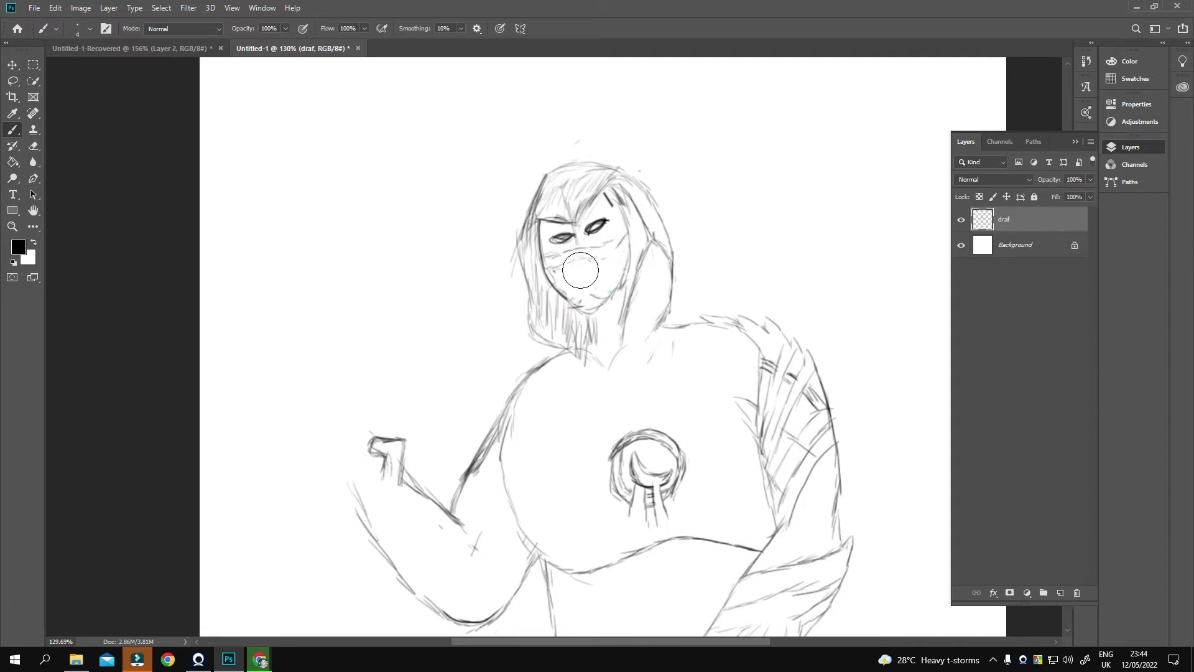
mouse_move(545, 219)
left_mouse_down()
mouse_move(568, 227)
mouse_move(613, 187)
mouse_move(622, 202)
mouse_move(547, 219)
mouse_move(611, 208)
left_mouse_up()
left_click_drag(545, 260, 589, 256)
- Draw the mask's right side to the chin and hatch the lower mask diagonally
left_click_drag(581, 304, 564, 284)
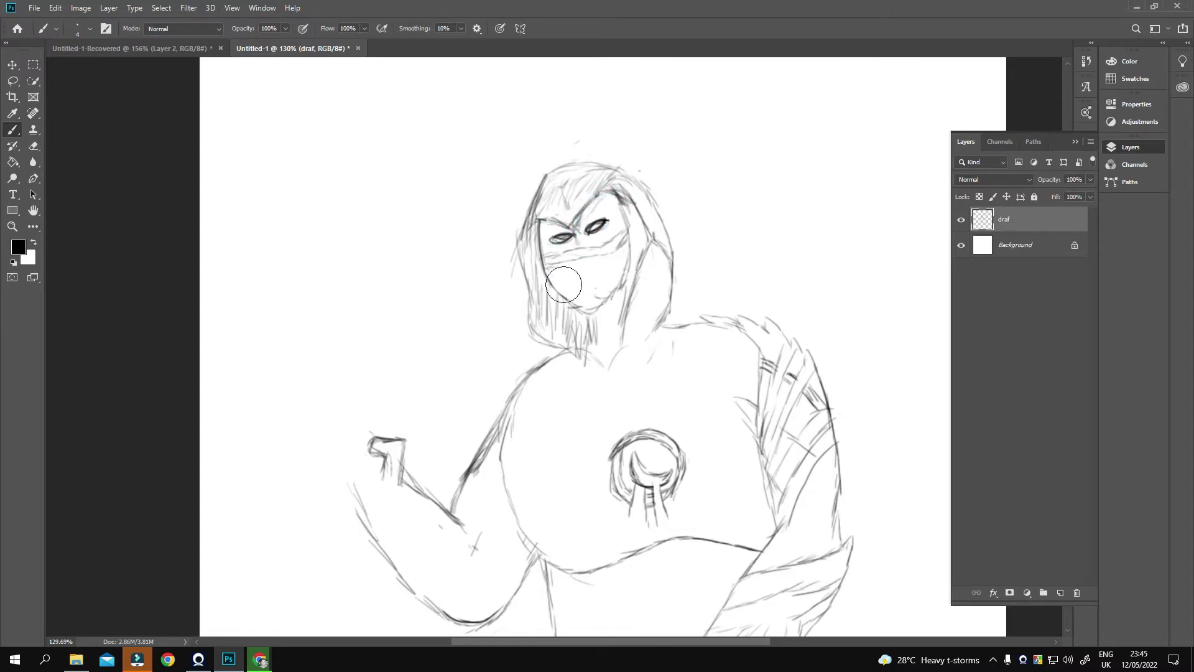
left_click_drag(627, 242, 576, 300)
left_click_drag(626, 251, 576, 311)
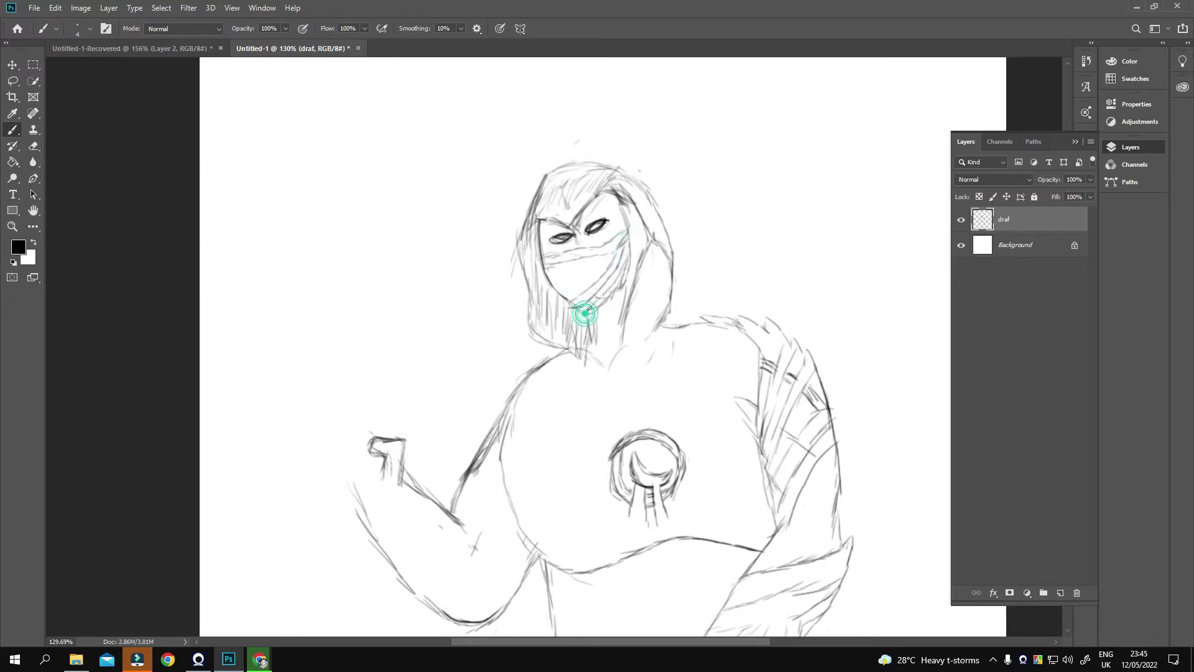
mouse_move(604, 255)
left_mouse_down()
mouse_move(567, 292)
mouse_move(588, 293)
left_mouse_up()
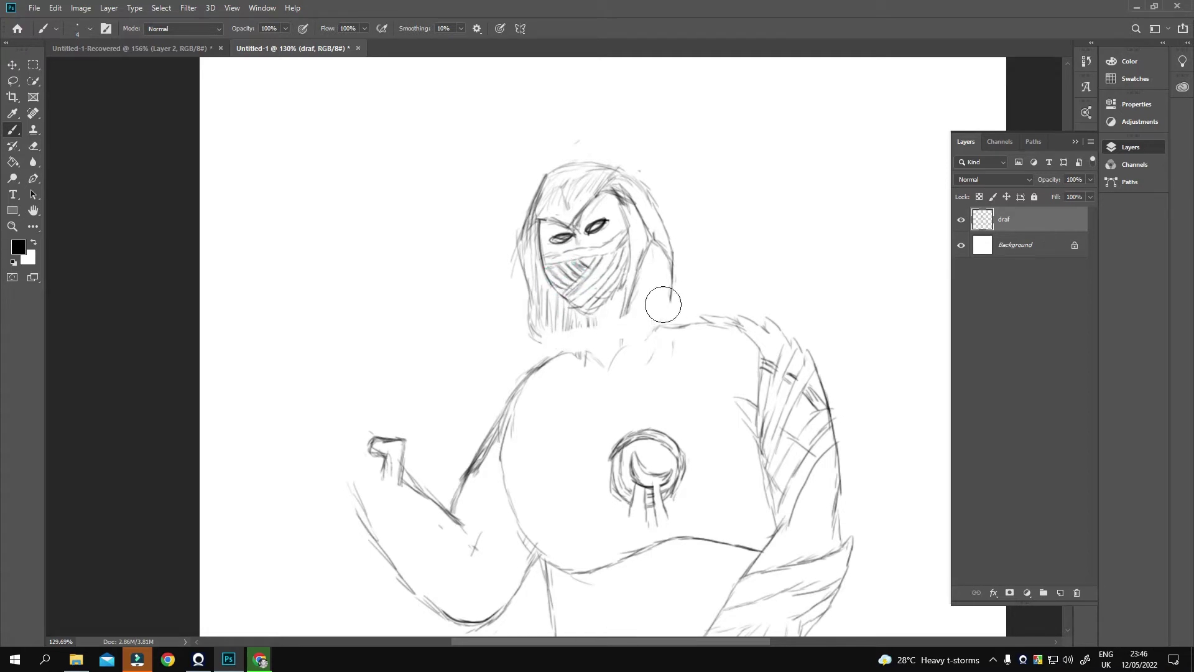
- Lasso the sketched head, then enlarge and reposition it with a free transform
key("l")
left_click_drag(535, 148, 695, 300)
key("ctrl+t")
left_click_drag(609, 176, 609, 151)
left_click_drag(612, 262, 612, 243)
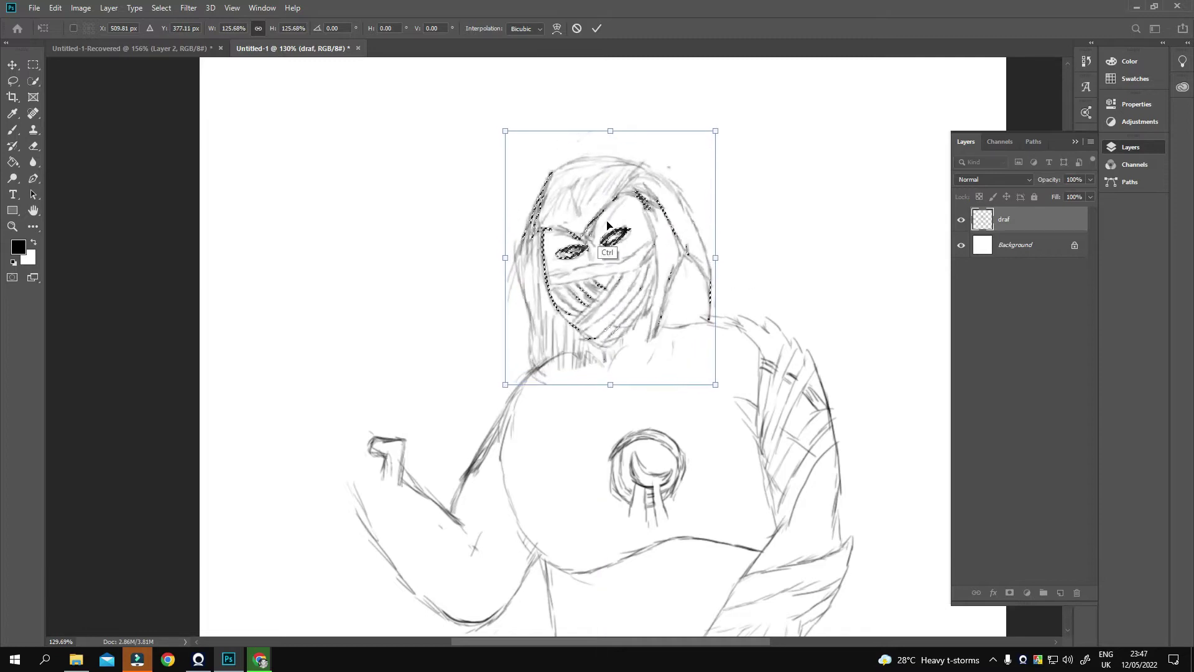
left_click(597, 28)
- Redraw the hair outline around the face and erase stray strokes near the neck
key("b")
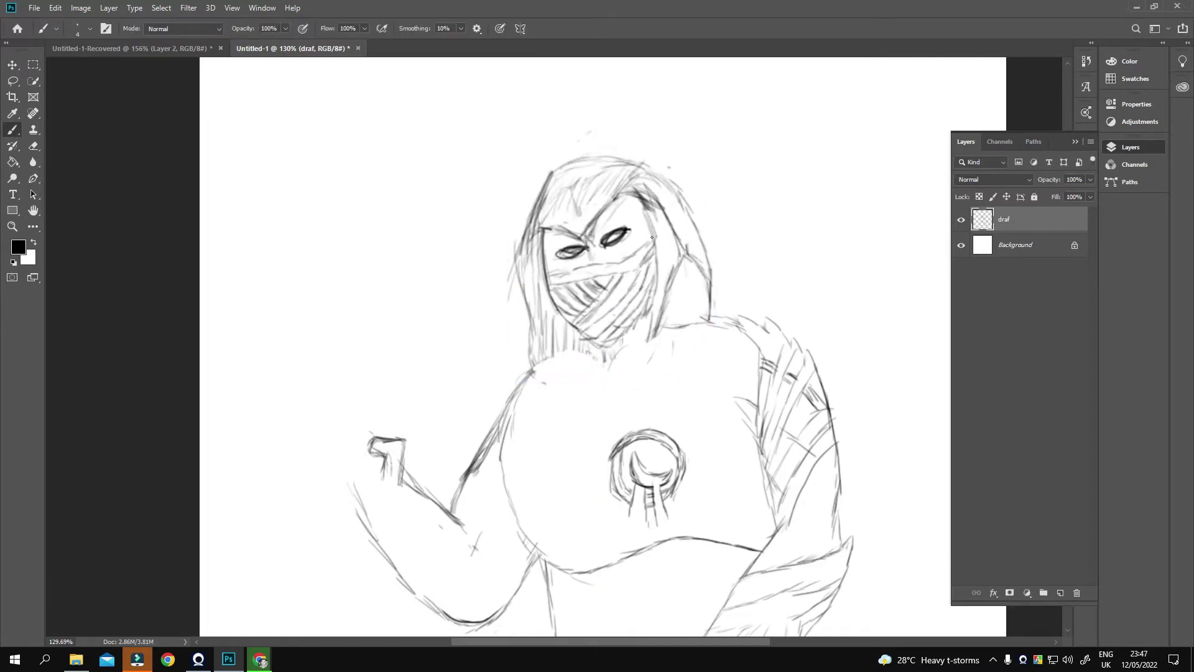
left_click_drag(698, 224, 712, 311)
left_click_drag(643, 167, 681, 259)
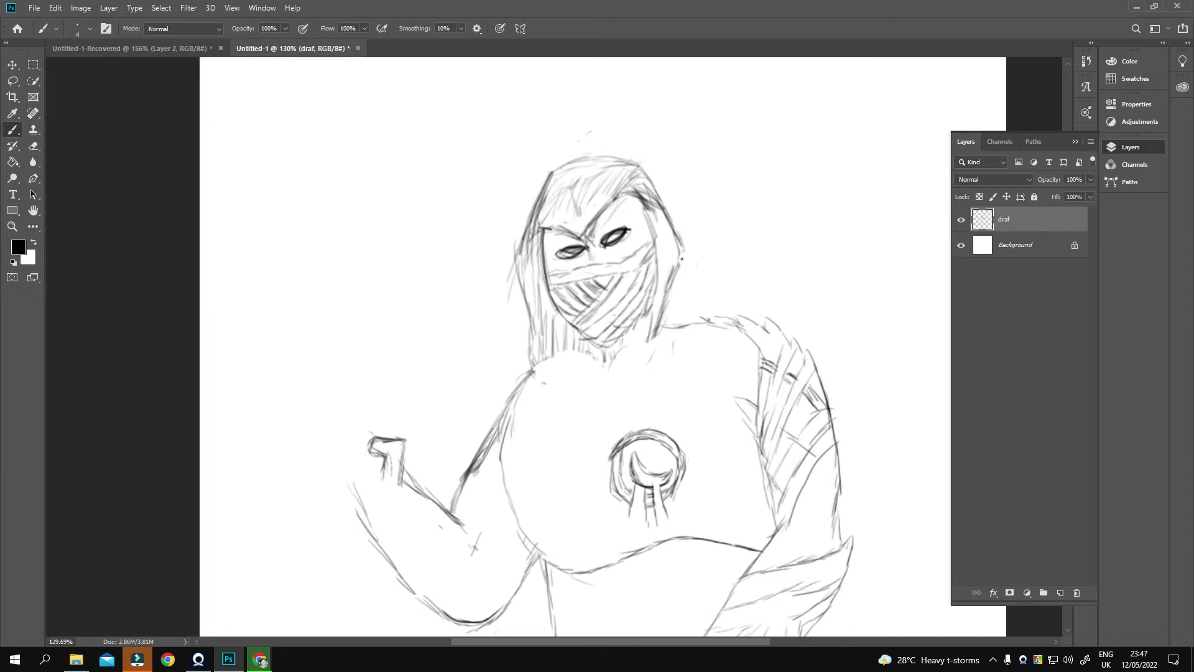
mouse_move(533, 310)
left_mouse_down()
mouse_move(525, 249)
mouse_move(514, 292)
left_mouse_up()
key("e")
left_click_drag(536, 347, 563, 340)
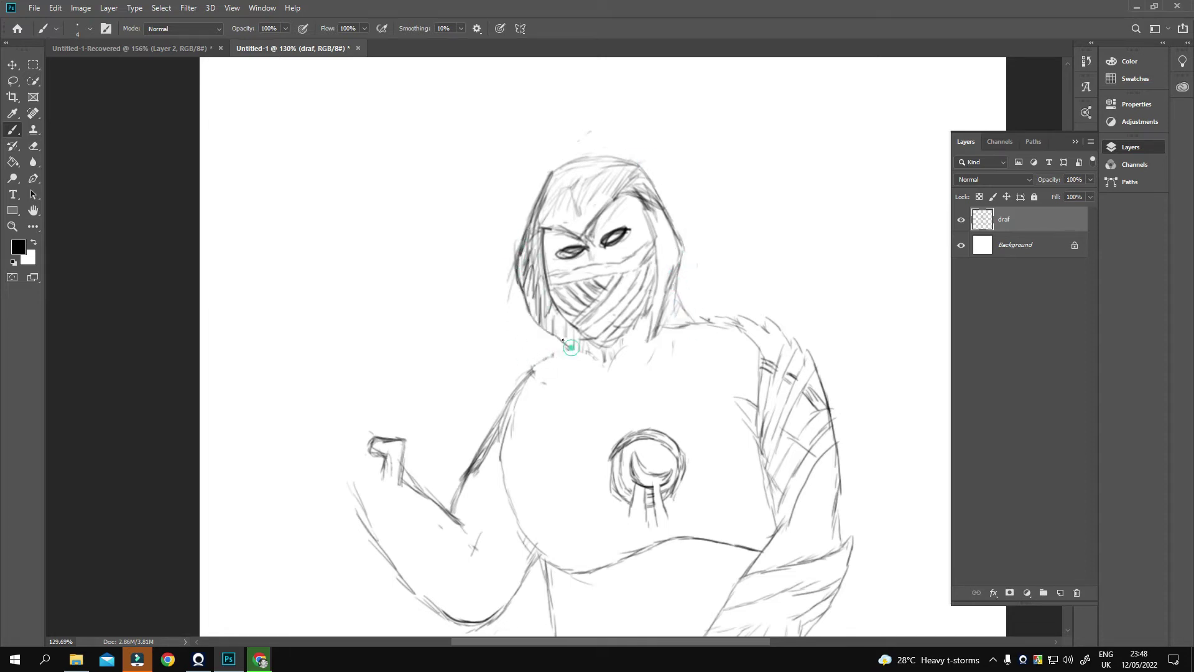
left_click_drag(664, 223, 680, 277)
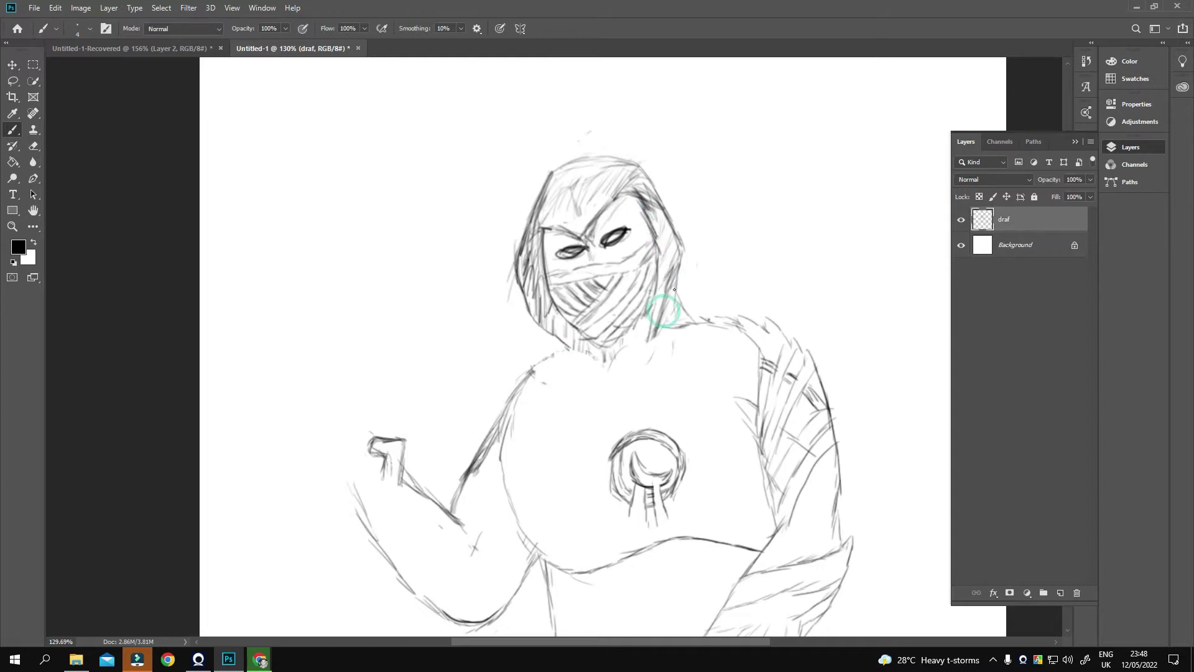
mouse_move(682, 470)
left_mouse_down()
mouse_move(651, 401)
mouse_move(665, 395)
left_mouse_up()
- Draw fold lines fanning up-left and downward from the chest ring
left_click_drag(503, 331, 606, 363)
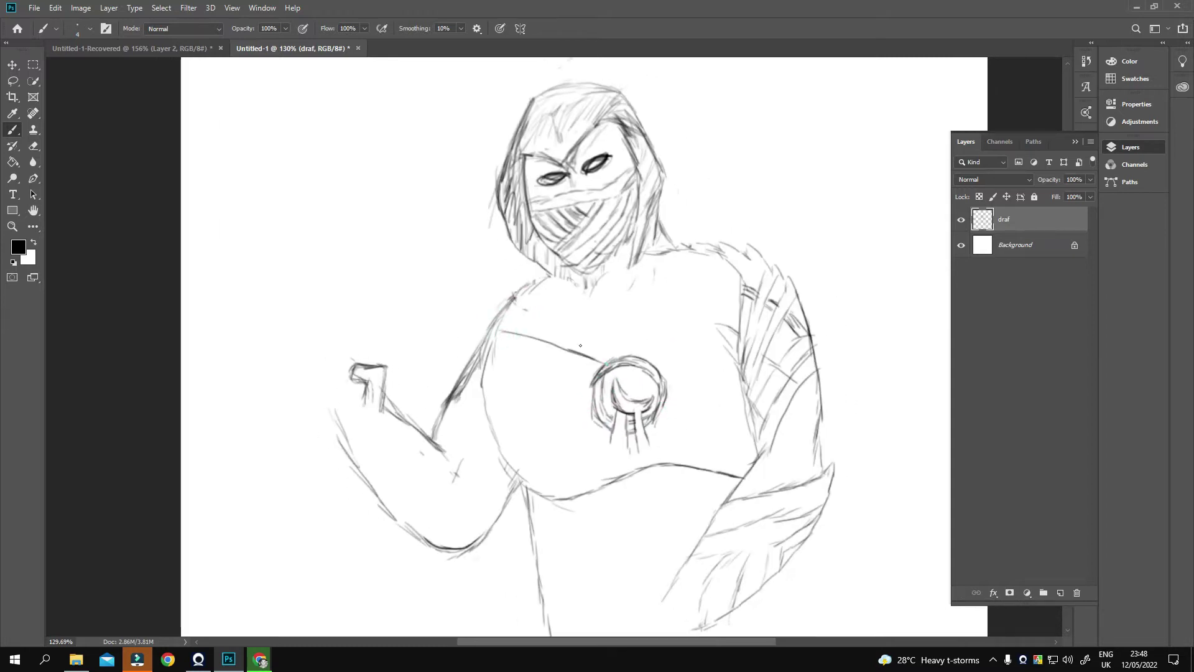
left_click_drag(512, 316, 615, 360)
mouse_move(548, 278)
left_mouse_down()
mouse_move(626, 358)
mouse_move(482, 397)
left_mouse_up()
mouse_move(594, 383)
left_mouse_down()
mouse_move(494, 434)
mouse_move(518, 476)
left_mouse_up()
left_click_drag(594, 415, 549, 498)
mouse_move(600, 426)
left_mouse_down()
mouse_move(593, 494)
mouse_move(565, 499)
left_mouse_up()
- Add folds fanning down-right to the belly and up-right toward the shoulder
left_click_drag(645, 429, 652, 466)
mouse_move(651, 419)
left_mouse_down()
mouse_move(669, 462)
mouse_move(697, 465)
left_mouse_up()
left_click_drag(663, 394, 756, 459)
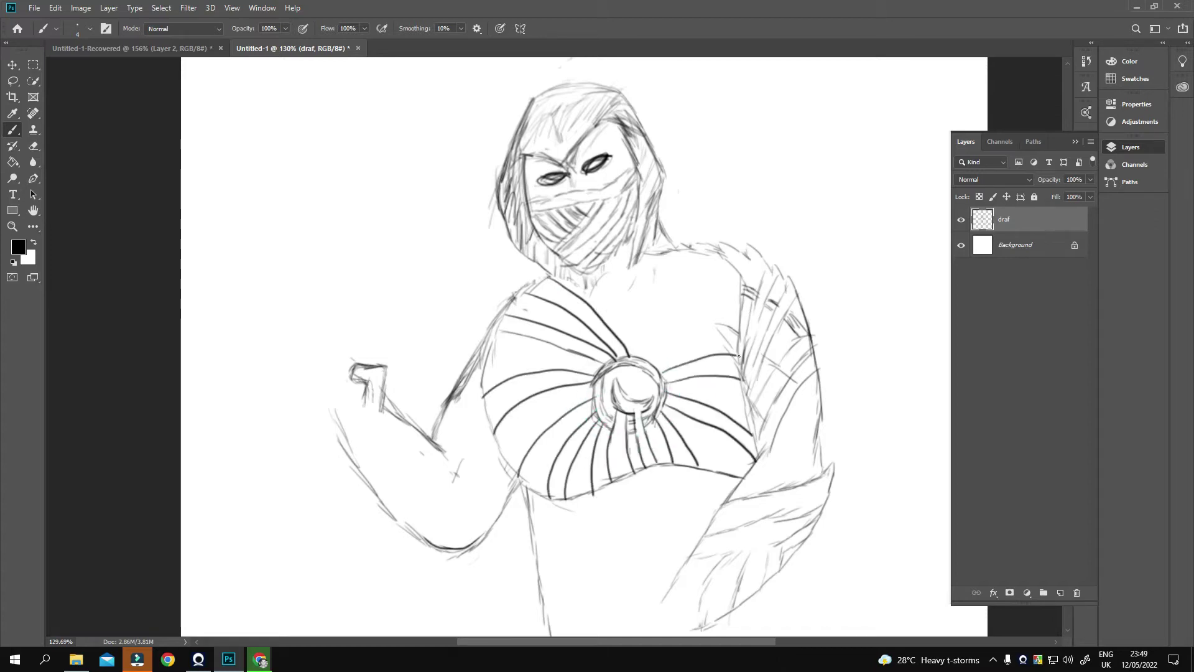
left_click_drag(740, 272, 647, 358)
key("ctrl+z")
mouse_move(694, 252)
left_mouse_down()
mouse_move(637, 356)
mouse_move(594, 387)
mouse_move(664, 373)
mouse_move(591, 392)
left_mouse_up()
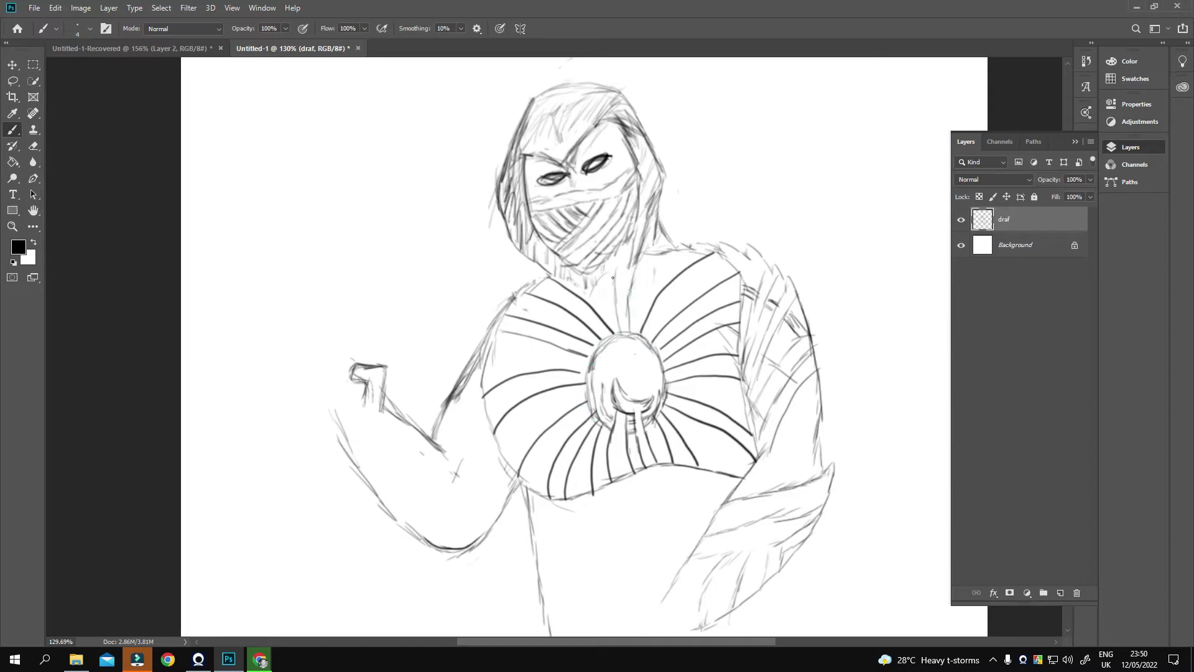
left_click_drag(610, 285, 606, 303)
- Erase the old left arm and elbow lines and redraw the lower left arm
scroll(610, 286, "down", 2)
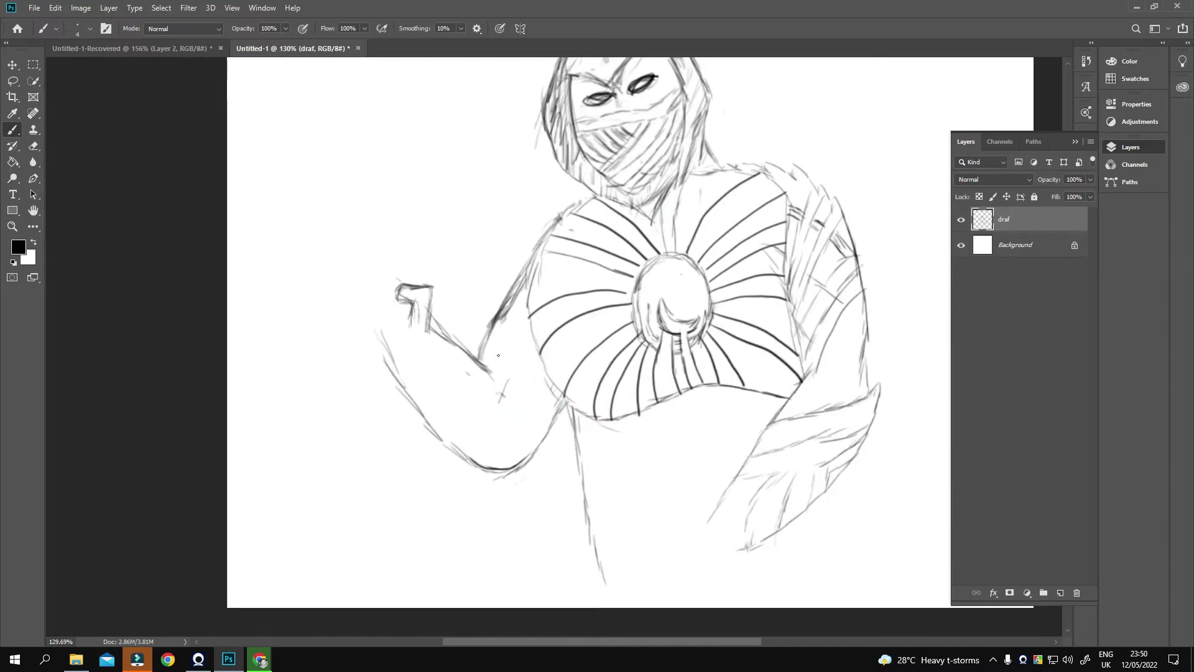
mouse_move(485, 394)
left_mouse_down()
mouse_move(473, 535)
mouse_move(417, 479)
mouse_move(380, 407)
left_mouse_up()
mouse_move(436, 520)
left_mouse_down()
mouse_move(482, 546)
mouse_move(464, 460)
left_mouse_up()
mouse_move(463, 460)
left_mouse_down()
mouse_move(436, 428)
mouse_move(471, 341)
left_mouse_up()
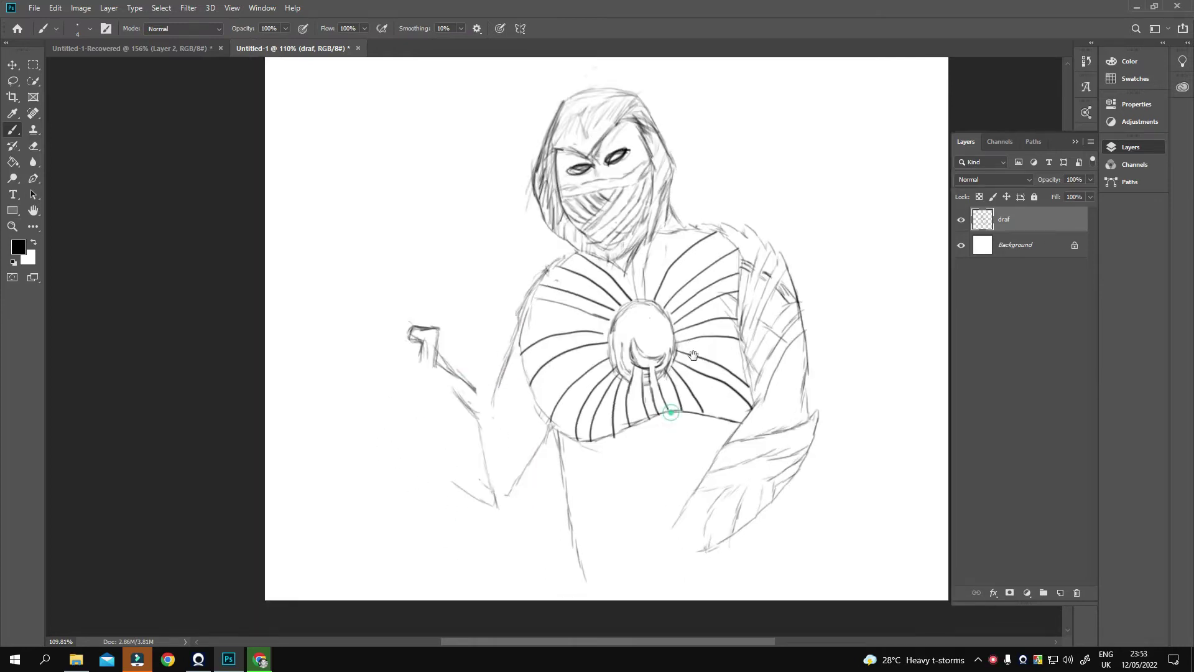
- Rework the chest fan's outline, redrawing its left, lower-right and right edges
left_click_drag(750, 309, 696, 360)
left_click_drag(547, 283, 568, 368)
left_click_drag(691, 360, 740, 345)
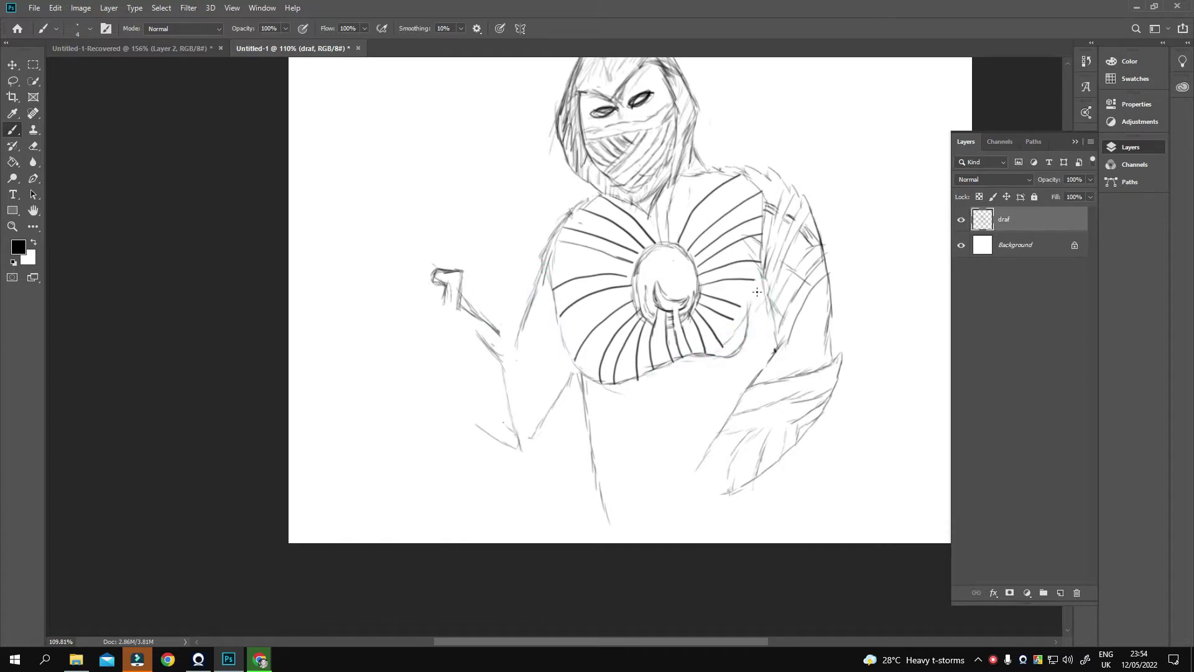
mouse_move(764, 208)
left_mouse_down()
mouse_move(759, 299)
mouse_move(768, 293)
left_mouse_up()
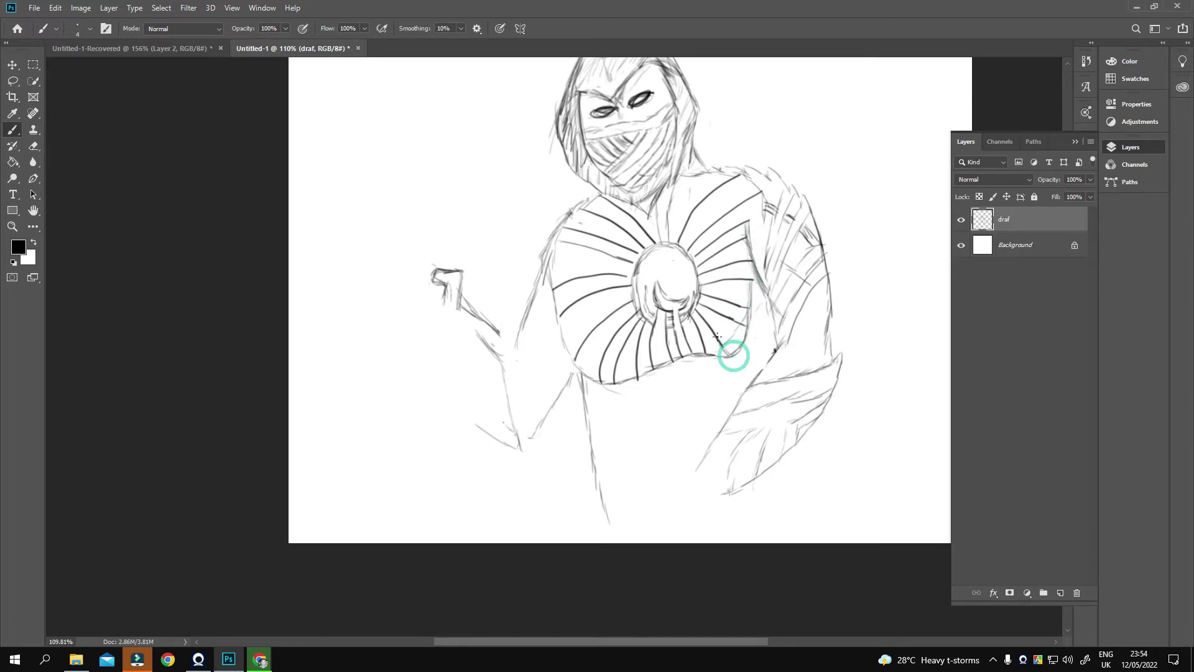
left_click_drag(734, 354, 799, 301)
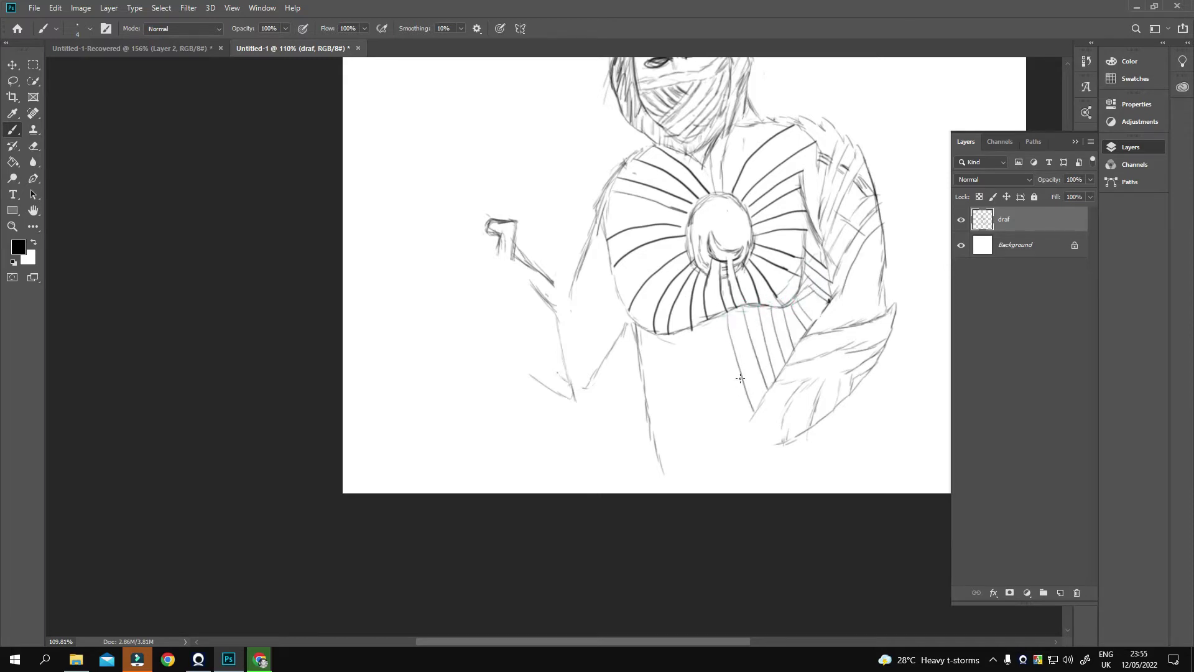
left_click_drag(740, 378, 703, 440)
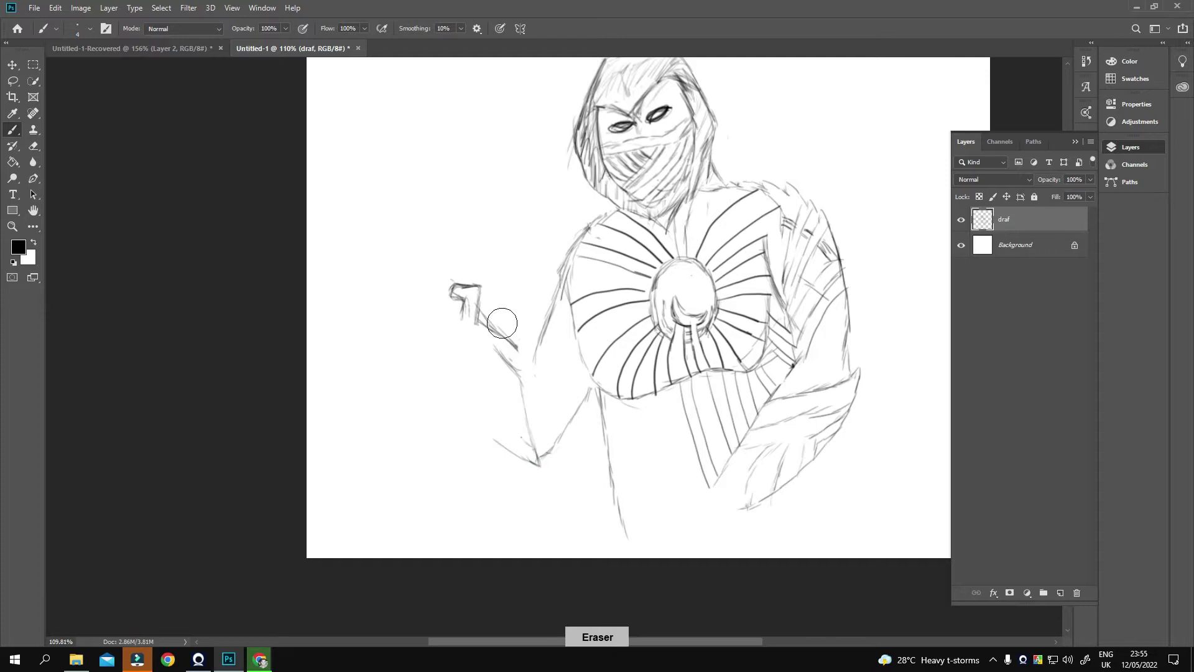
- Lasso the raised-hand sketch, shift it slightly down-left and add strokes below it
key("l")
left_click_drag(435, 267, 450, 300)
key("v")
key("ctrl+d")
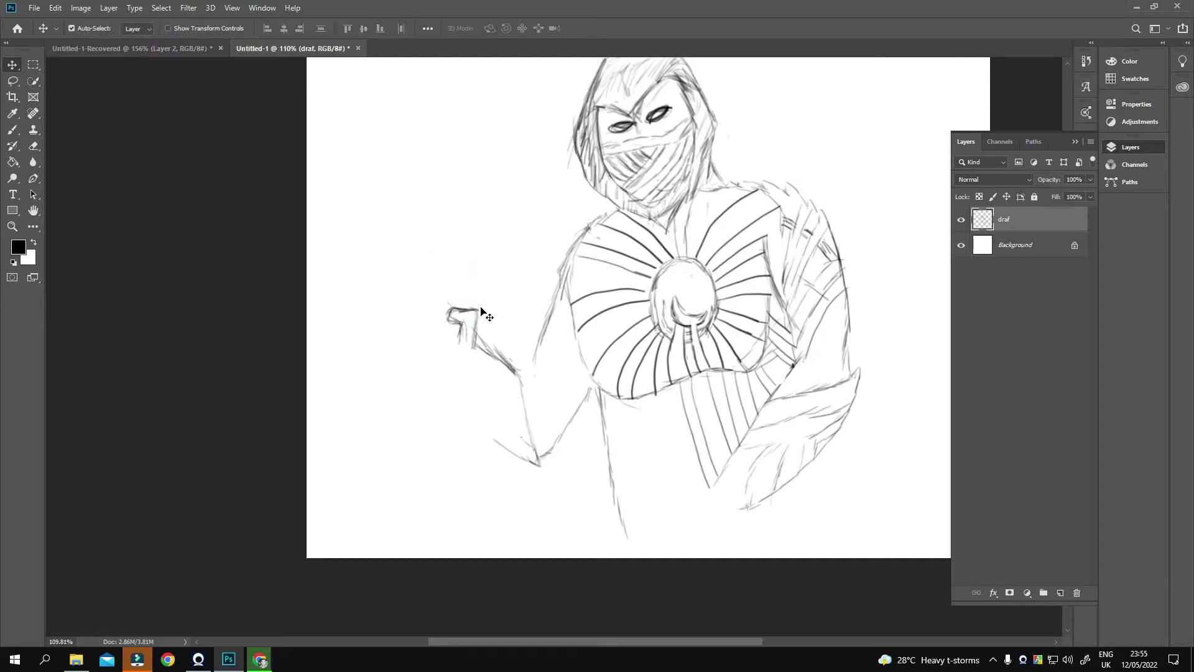
key("b")
left_click_drag(435, 348, 501, 307)
left_click_drag(518, 353, 554, 398)
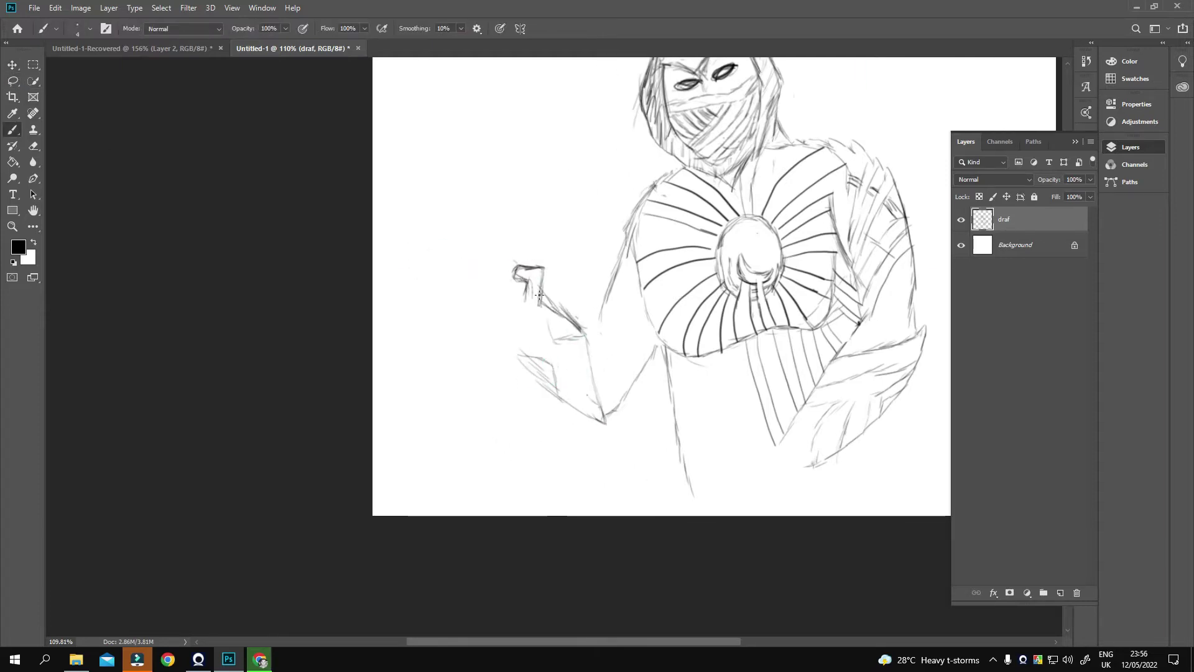
- Select and delete the small hand sketch, leaving a short stroke of faint arm outline
key("l")
mouse_move(511, 248)
left_mouse_down()
mouse_move(505, 261)
mouse_move(533, 268)
left_mouse_up()
key("v")
key("Delete")
key("ctrl+d")
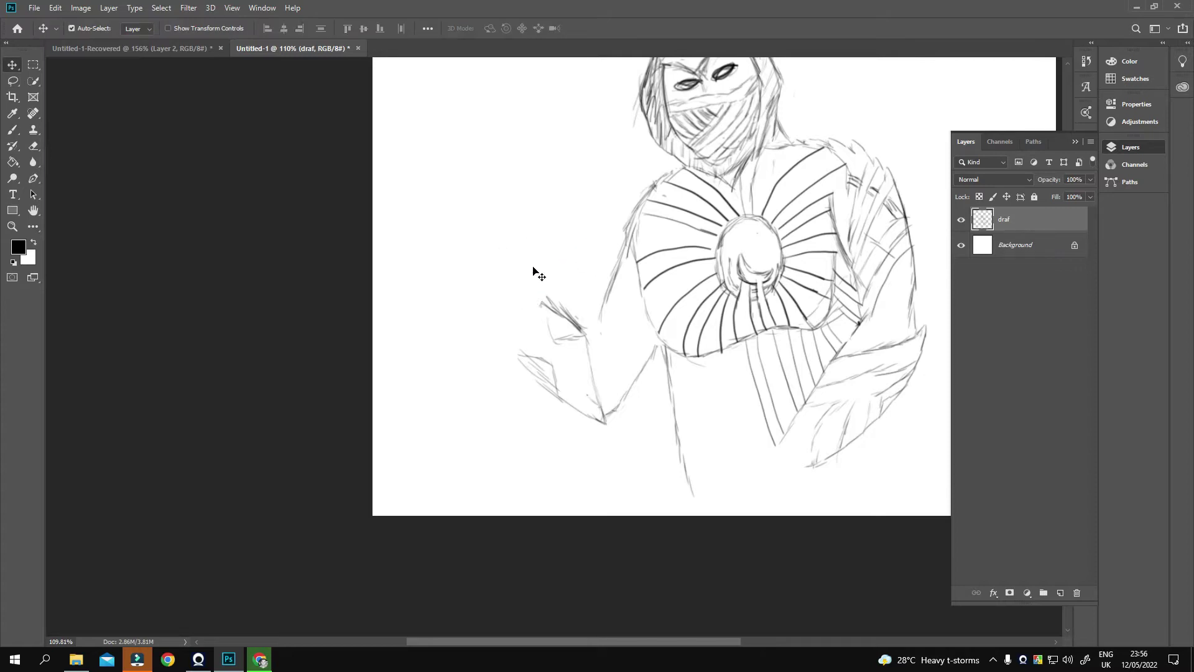
key("b")
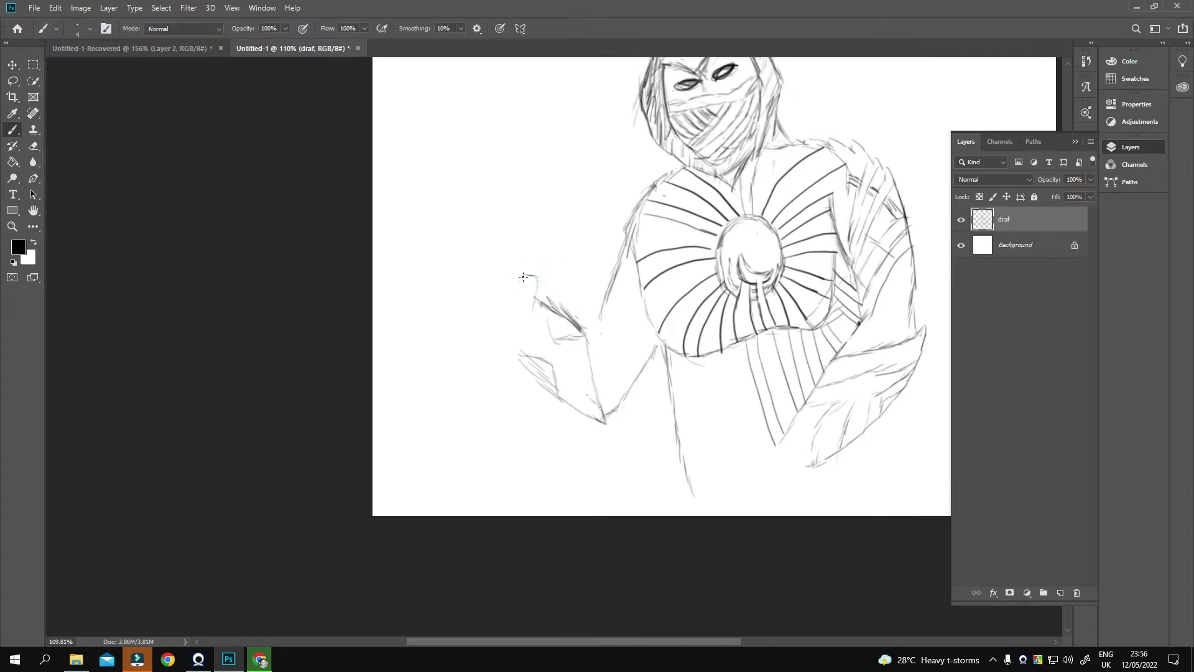
left_click_drag(522, 290, 497, 318)
key("a")
key("ctrl")
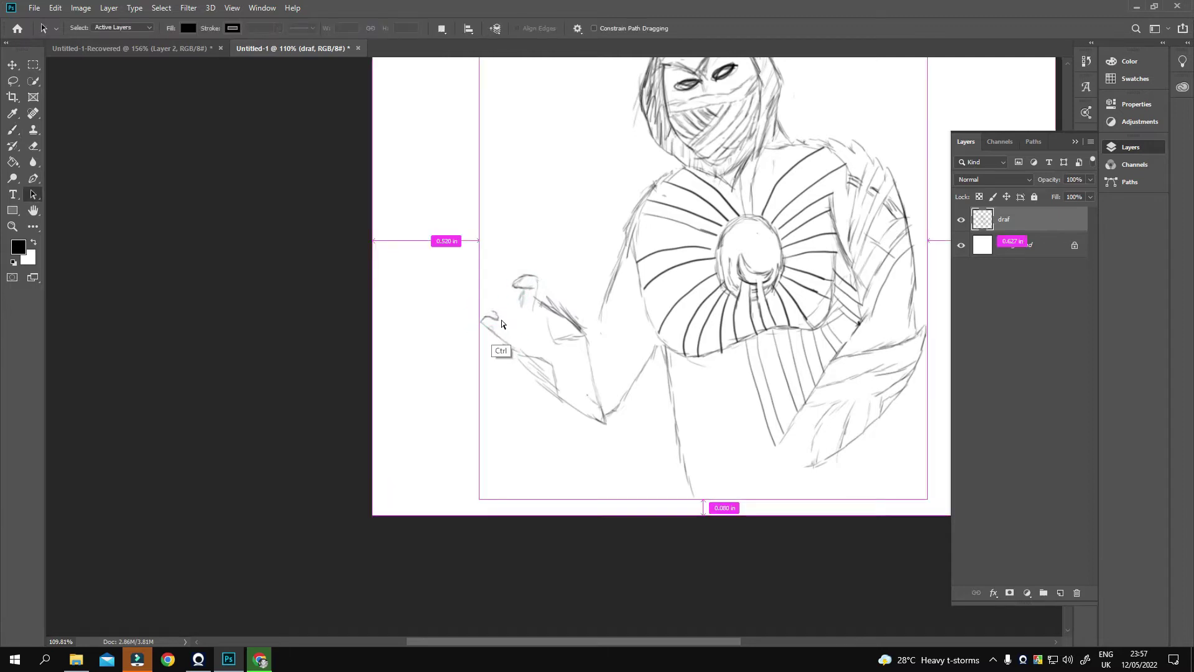
key("b")
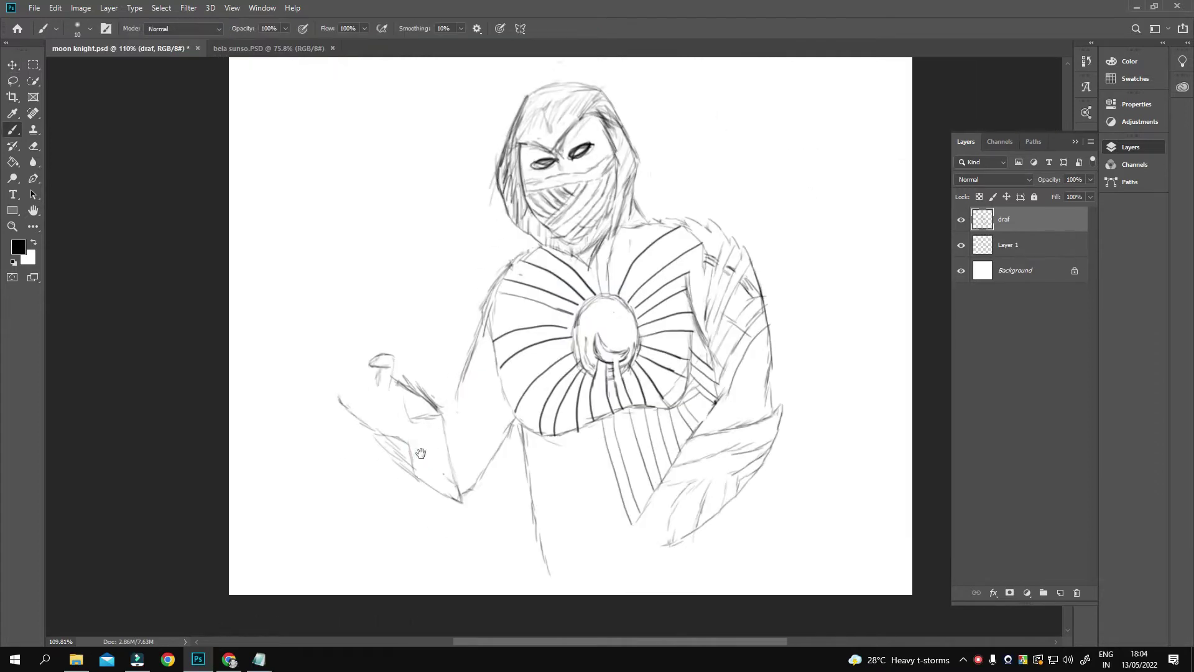
- Replace the faint arm strokes with a bent, raised left arm ending in a fist outline
key("ctrl+z")
mouse_move(497, 300)
left_mouse_down()
mouse_move(464, 389)
mouse_move(451, 372)
left_mouse_up()
key("e")
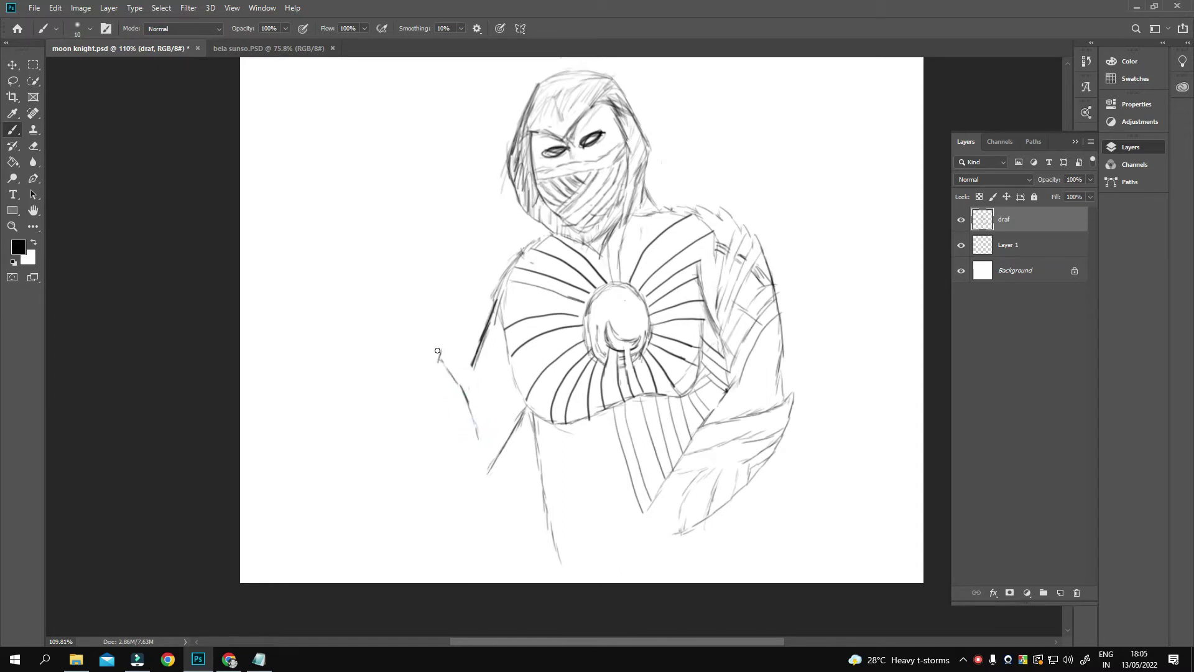
mouse_move(422, 325)
left_mouse_down()
mouse_move(388, 360)
mouse_move(410, 378)
left_mouse_up()
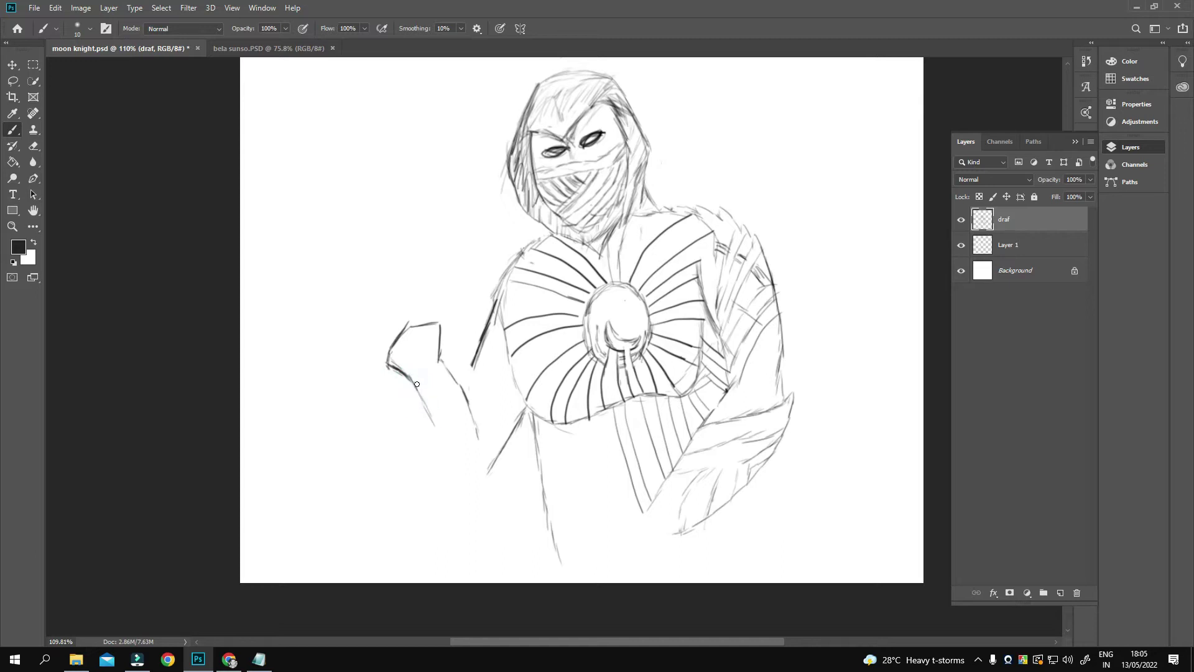
left_click_drag(406, 377, 523, 413)
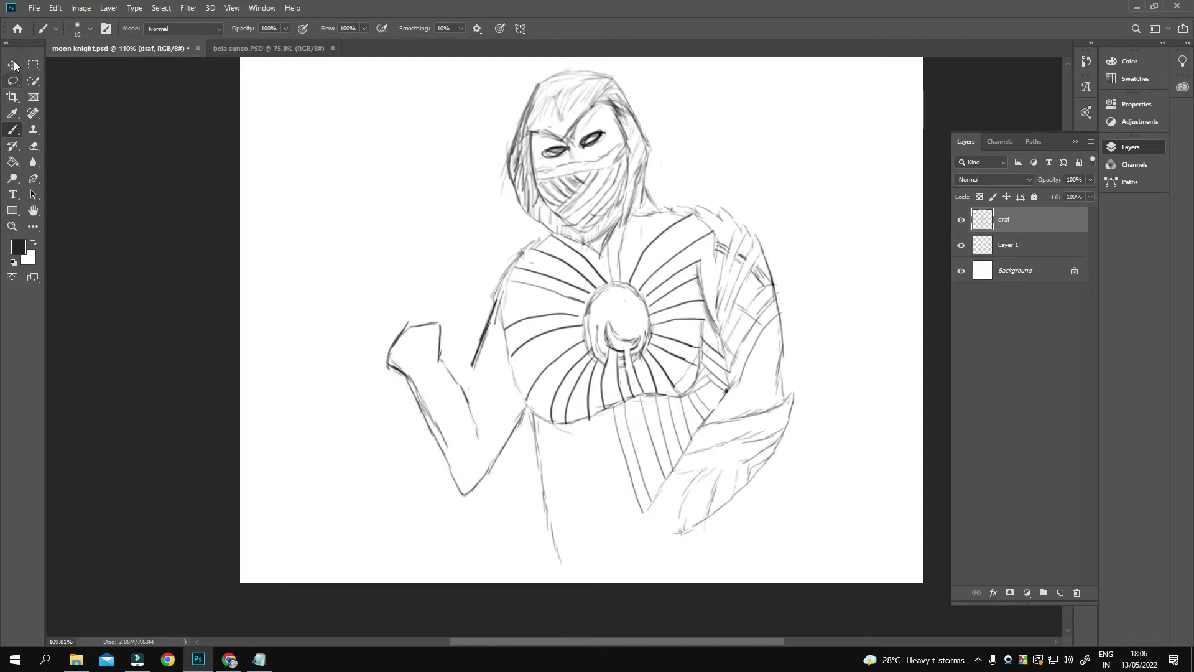
key("v")
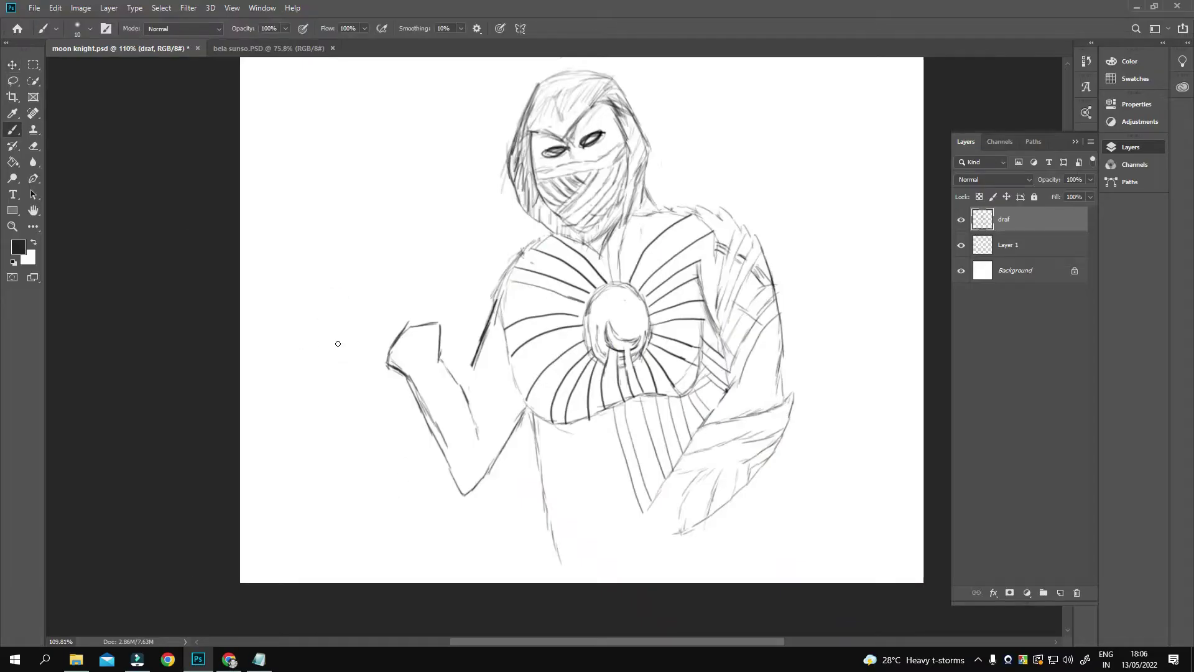
- Lasso the fist, scale it up and move it up-left to the arm's end
key("l")
left_click_drag(383, 314, 448, 380)
key("ctrl+t")
mouse_move(448, 314)
left_mouse_down()
mouse_move(429, 283)
mouse_move(356, 281)
left_mouse_up()
key("Return")
key("ctrl+d")
key("b")
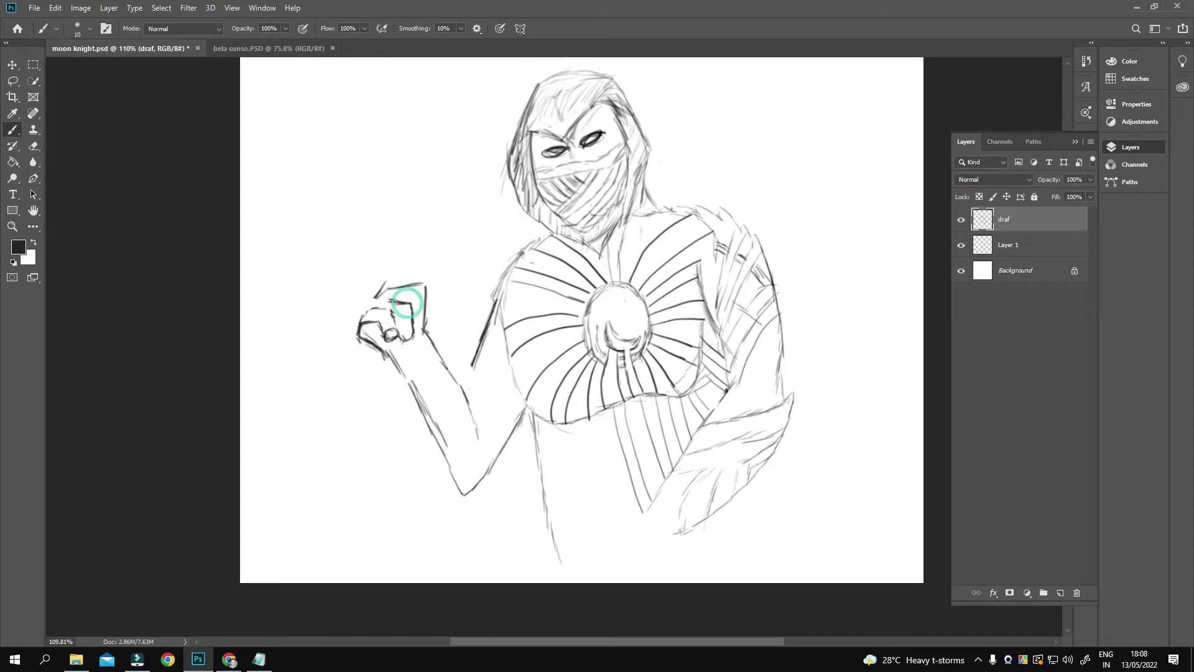
- Redraw the fist's right edge and top outline, and give it a two-pointed crescent blade
key("ctrl+z")
left_click_drag(425, 288, 436, 311)
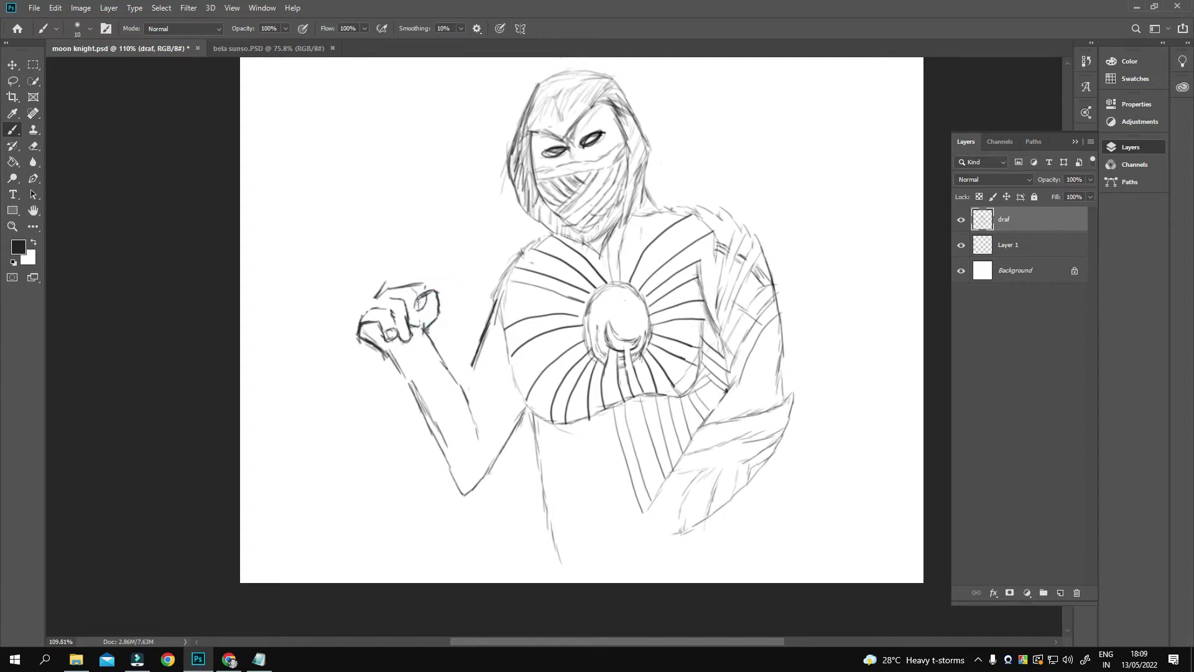
left_click(421, 301)
left_click_drag(382, 298, 361, 320)
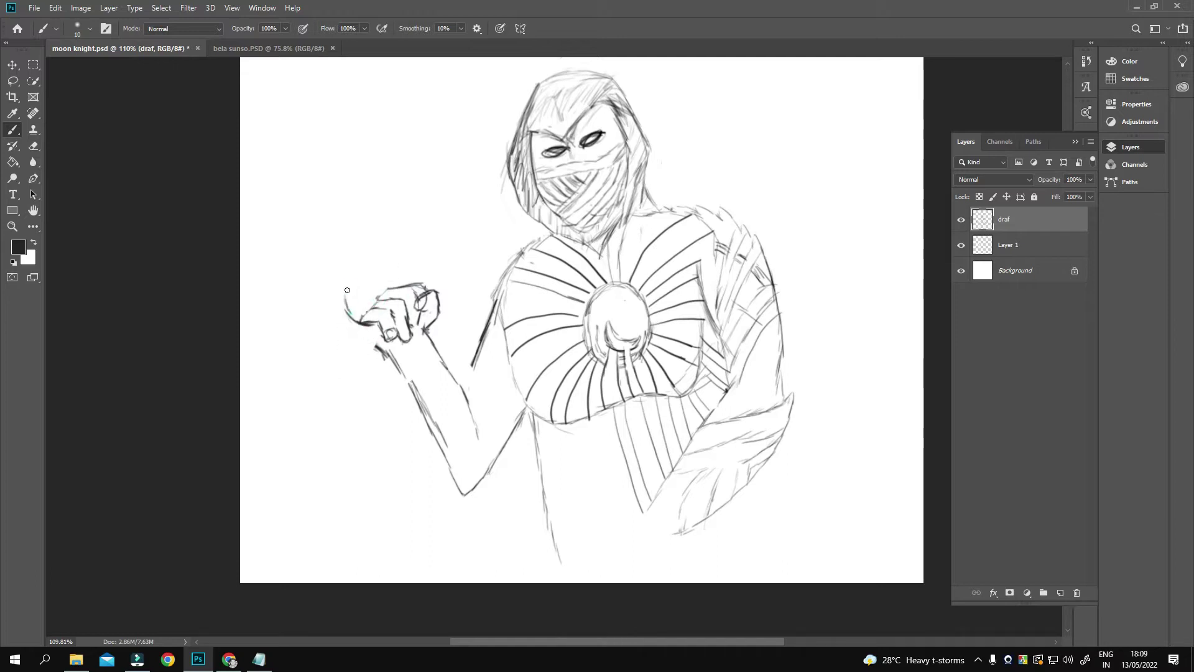
key("ctrl+z")
left_click_drag(363, 324, 330, 292)
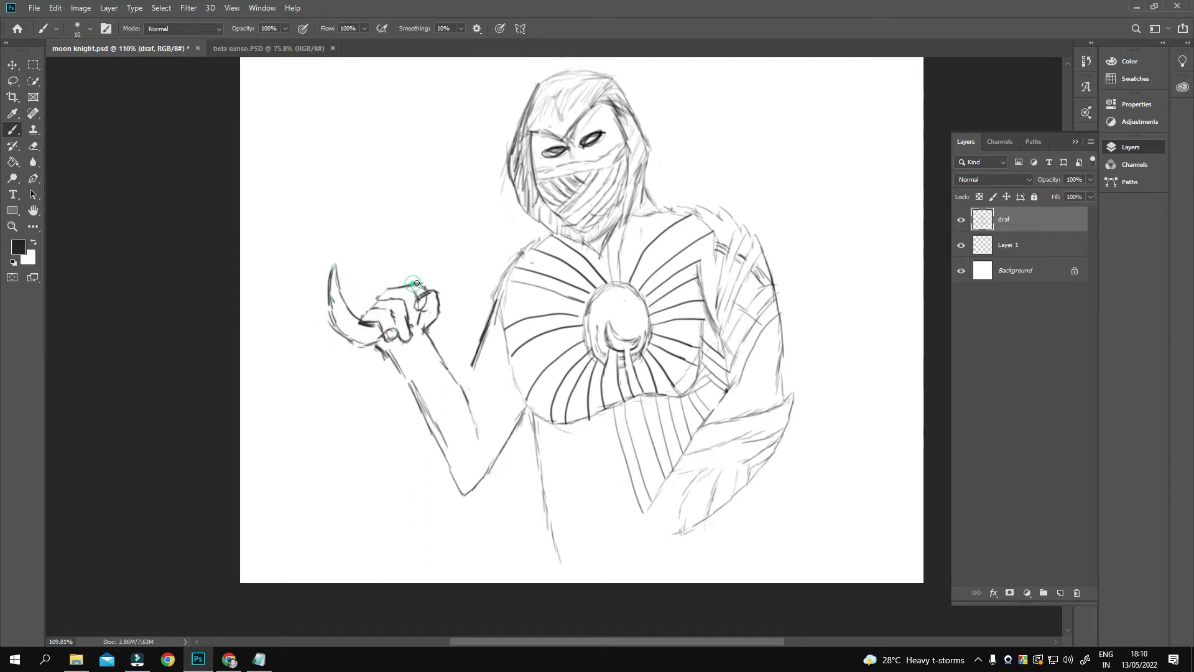
left_click_drag(438, 291, 423, 258)
- Redraw the lower forearm outline to the elbow and begin a second hand at the bottom
left_click_drag(467, 376, 458, 360)
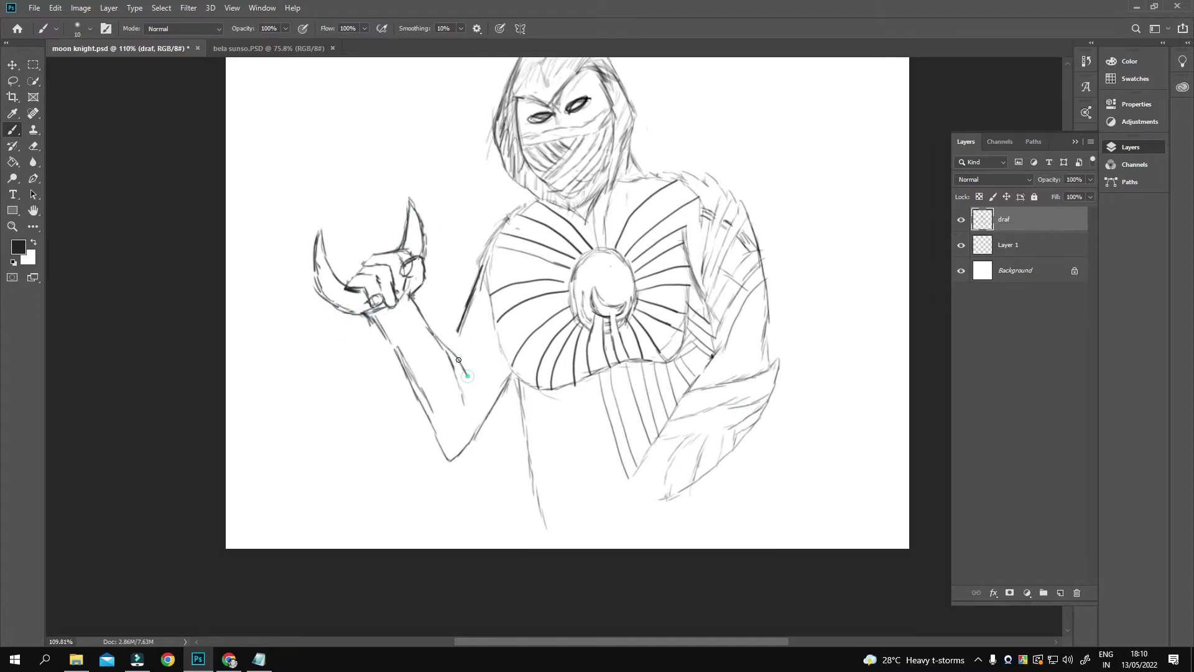
mouse_move(379, 324)
left_mouse_down()
mouse_move(448, 461)
mouse_move(463, 442)
left_mouse_up()
key("ctrl+z")
scroll(659, 458, "down", 2)
left_click_drag(627, 433, 617, 495)
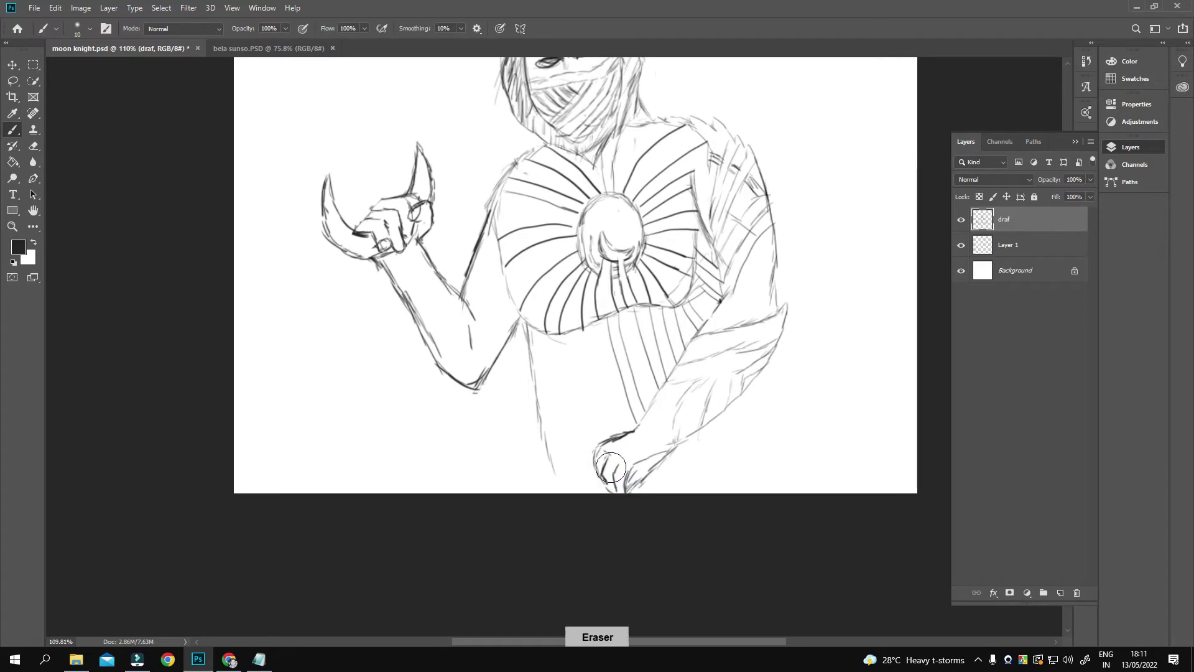
- Darken the right arm and shoulder outline and hatch the arm and forearm below the elbow
scroll(619, 464, "down", 1)
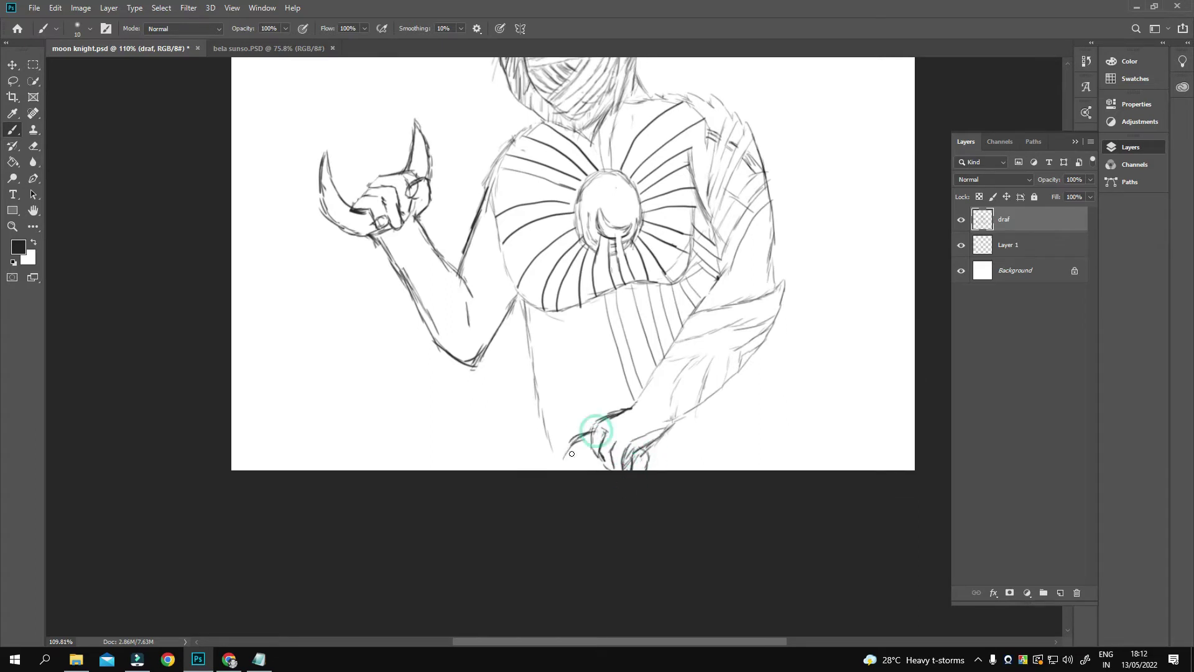
mouse_move(667, 405)
left_mouse_down()
mouse_move(652, 526)
mouse_move(660, 494)
left_mouse_up()
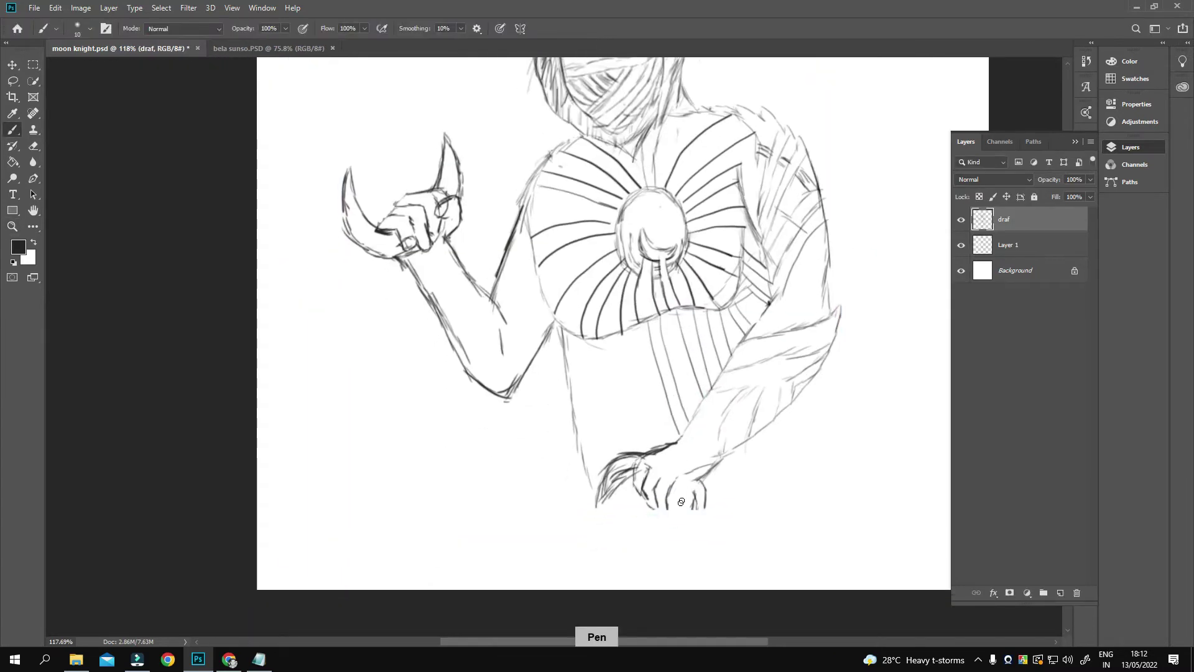
left_click(634, 490)
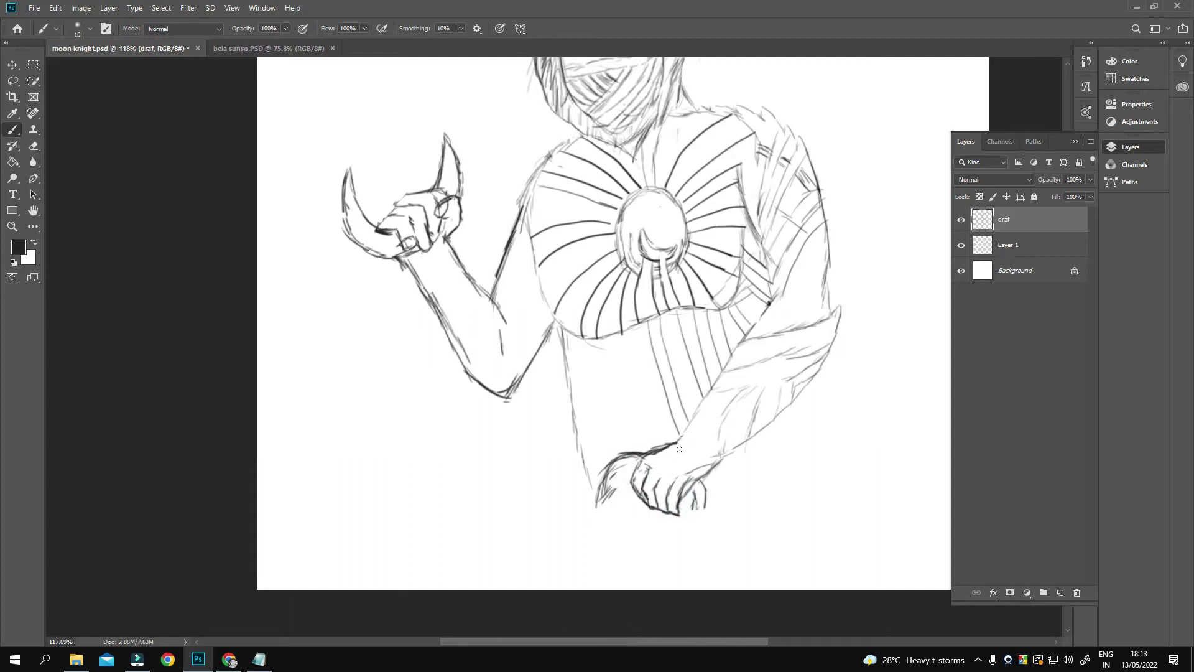
left_click_drag(685, 436, 741, 420)
left_click_drag(834, 298, 826, 361)
mouse_move(827, 252)
left_mouse_down()
mouse_move(762, 318)
mouse_move(825, 301)
left_mouse_up()
left_click_drag(769, 430, 758, 372)
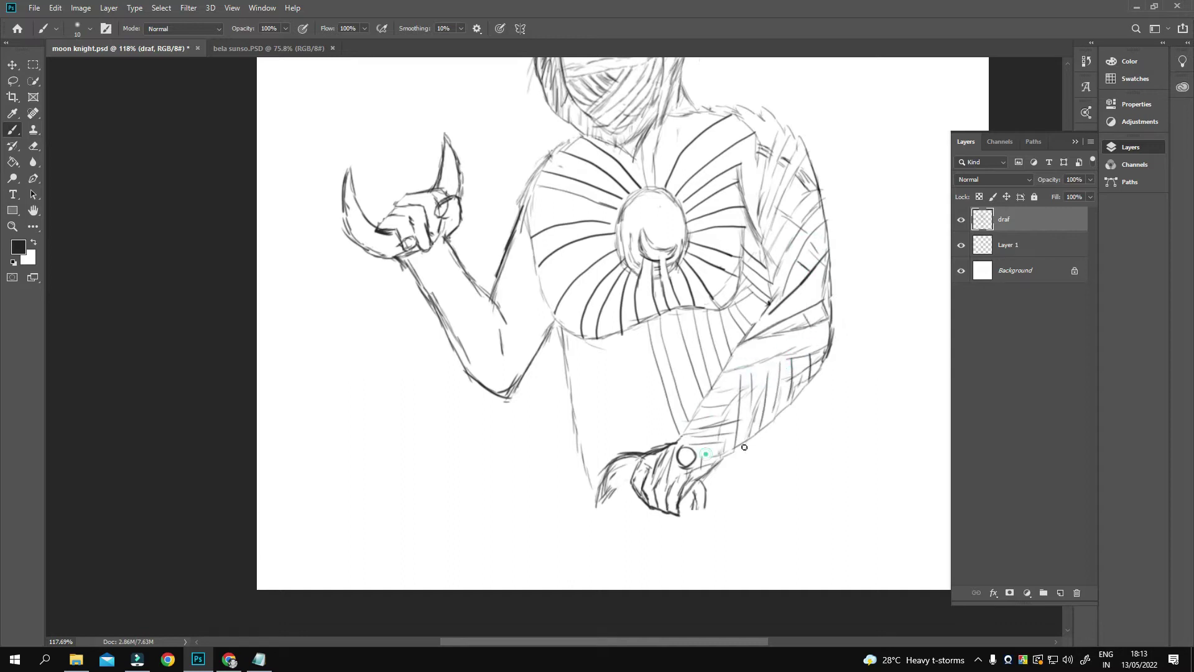
- Add long torso lines, then erase and redraw the lower hand, wrist and crescent blade tips
left_click_drag(638, 328, 610, 445)
mouse_move(617, 330)
left_mouse_down()
mouse_move(580, 448)
mouse_move(598, 497)
mouse_move(646, 448)
left_mouse_up()
mouse_move(587, 476)
left_mouse_down()
mouse_move(577, 505)
mouse_move(653, 454)
mouse_move(598, 466)
left_mouse_up()
mouse_move(703, 492)
left_mouse_down()
mouse_move(685, 501)
mouse_move(709, 535)
mouse_move(675, 546)
left_mouse_up()
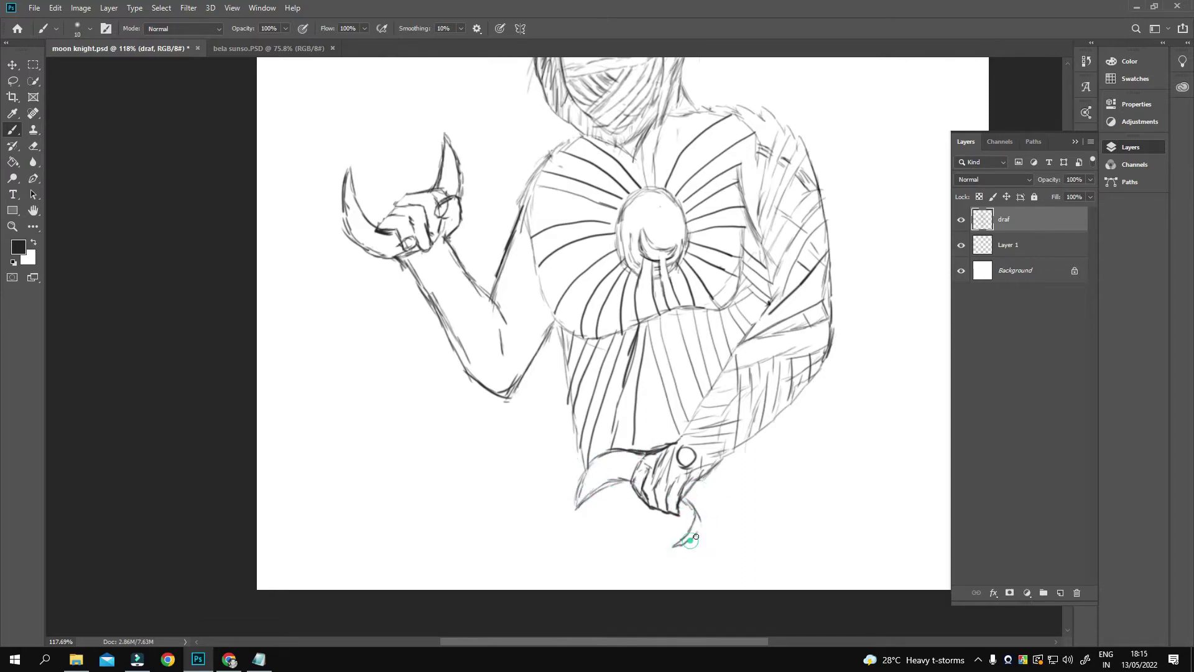
mouse_move(694, 493)
left_mouse_down()
mouse_move(635, 567)
mouse_move(666, 555)
left_mouse_up()
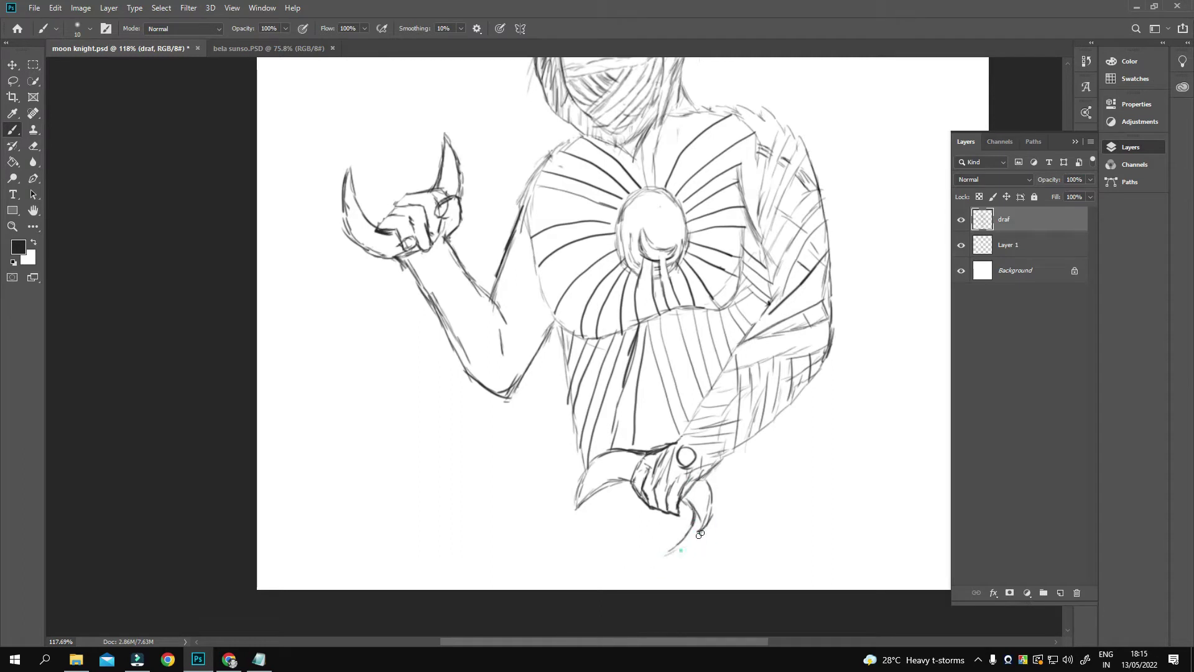
left_click_drag(619, 463, 573, 502)
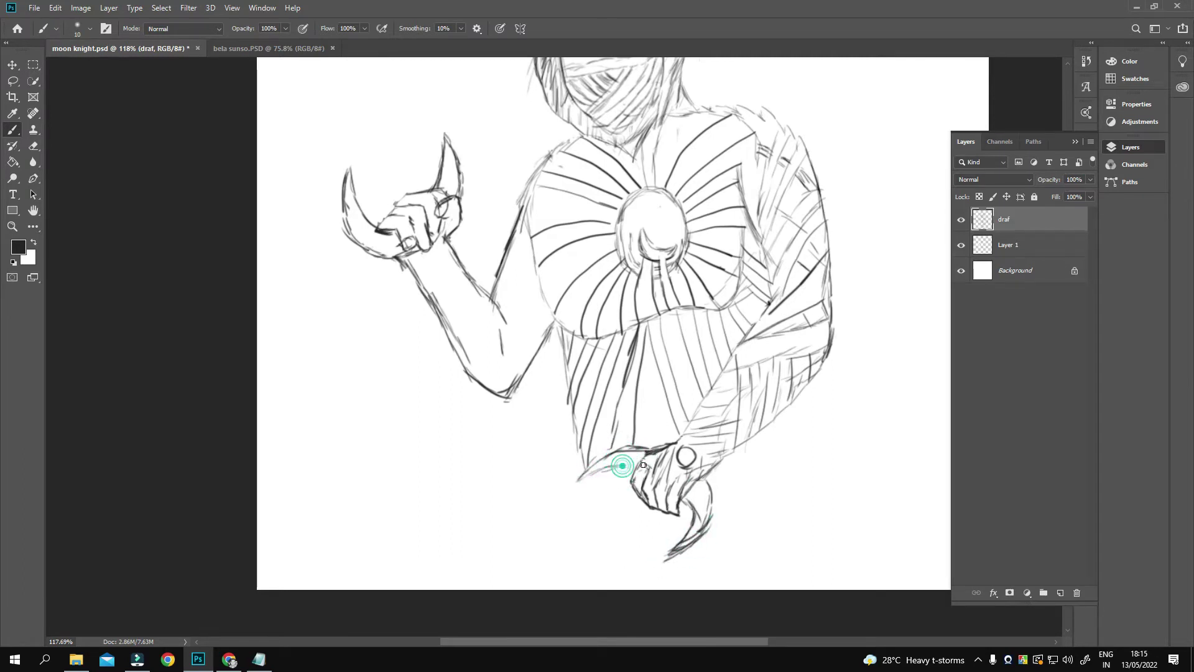
left_click_drag(622, 466, 575, 487)
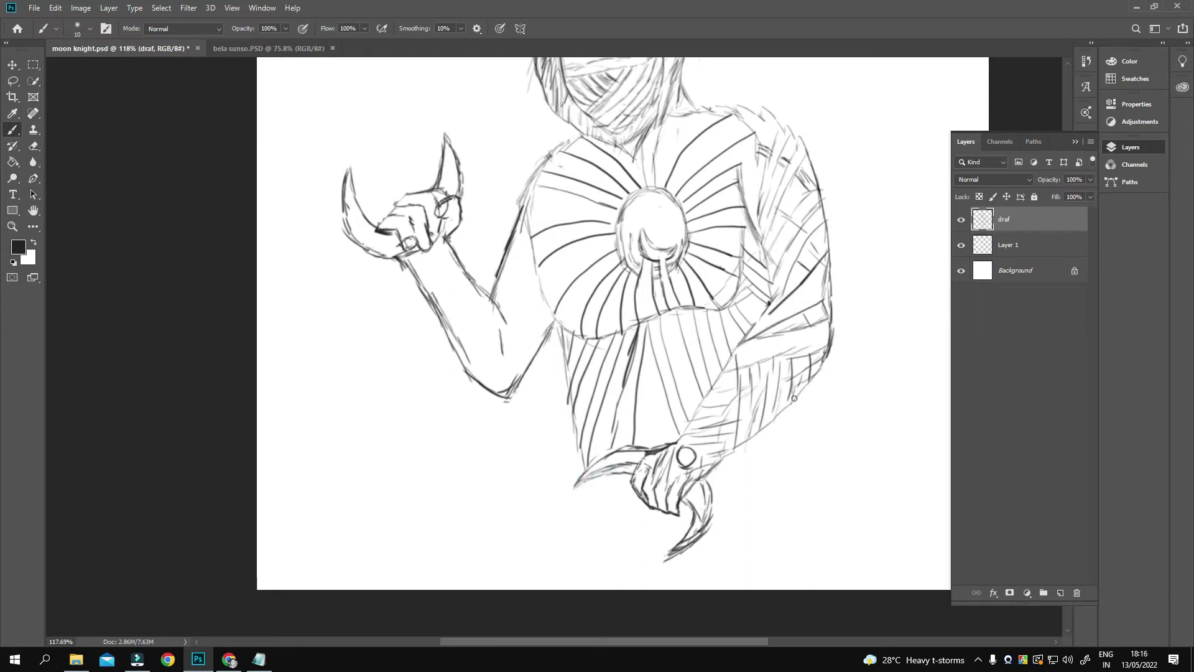
- Sketch long curved cape lines down the right side and a line across the lower forearm
left_click_drag(765, 432, 840, 429)
left_click_drag(731, 314, 735, 581)
left_click_drag(692, 315, 714, 572)
left_click_drag(658, 465, 558, 487)
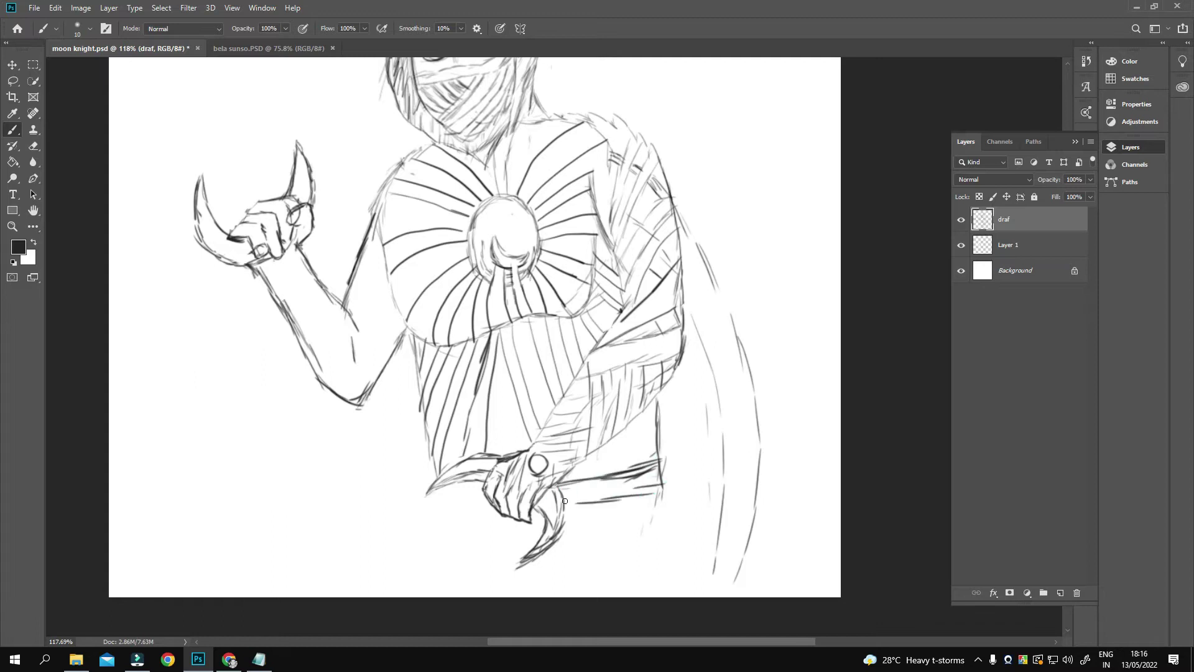
- Draw the belt across the waist and the cape down the right side, undoing stray inner-edge strokes
left_click_drag(458, 502, 489, 499)
left_click_drag(525, 523, 443, 514)
left_click_drag(692, 229, 777, 392)
mouse_move(672, 206)
left_mouse_down()
mouse_move(787, 567)
mouse_move(812, 594)
left_mouse_up()
left_click_drag(681, 236, 728, 572)
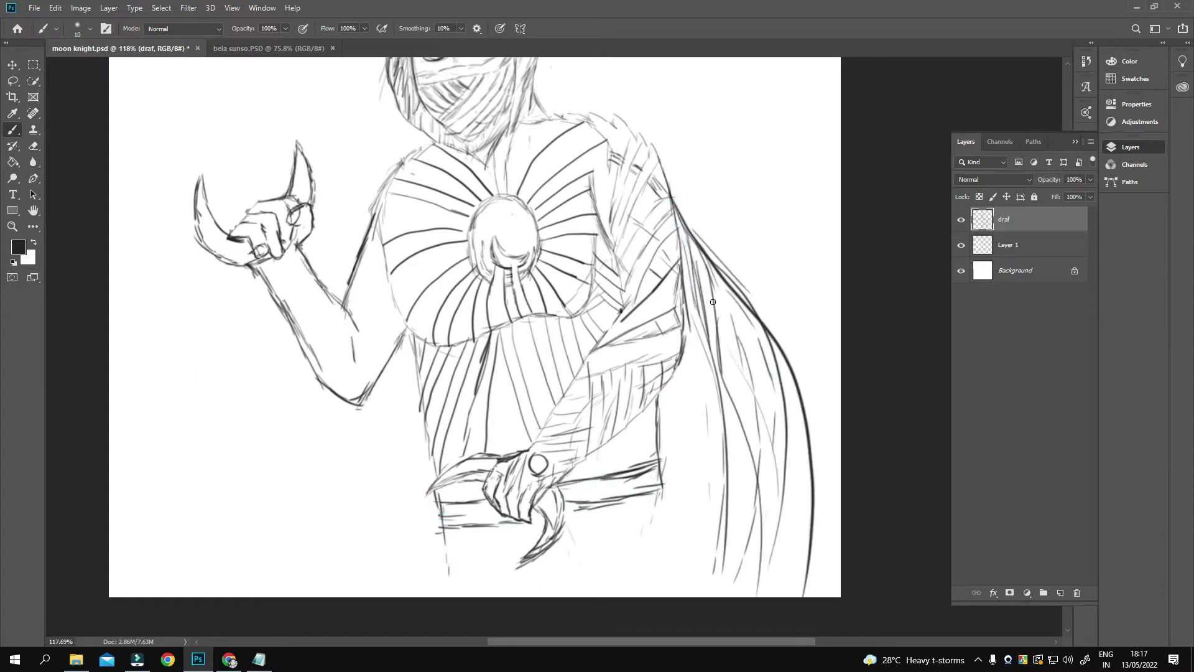
left_click_drag(713, 301, 681, 414)
left_click_drag(691, 373, 682, 501)
left_click_drag(716, 318, 685, 426)
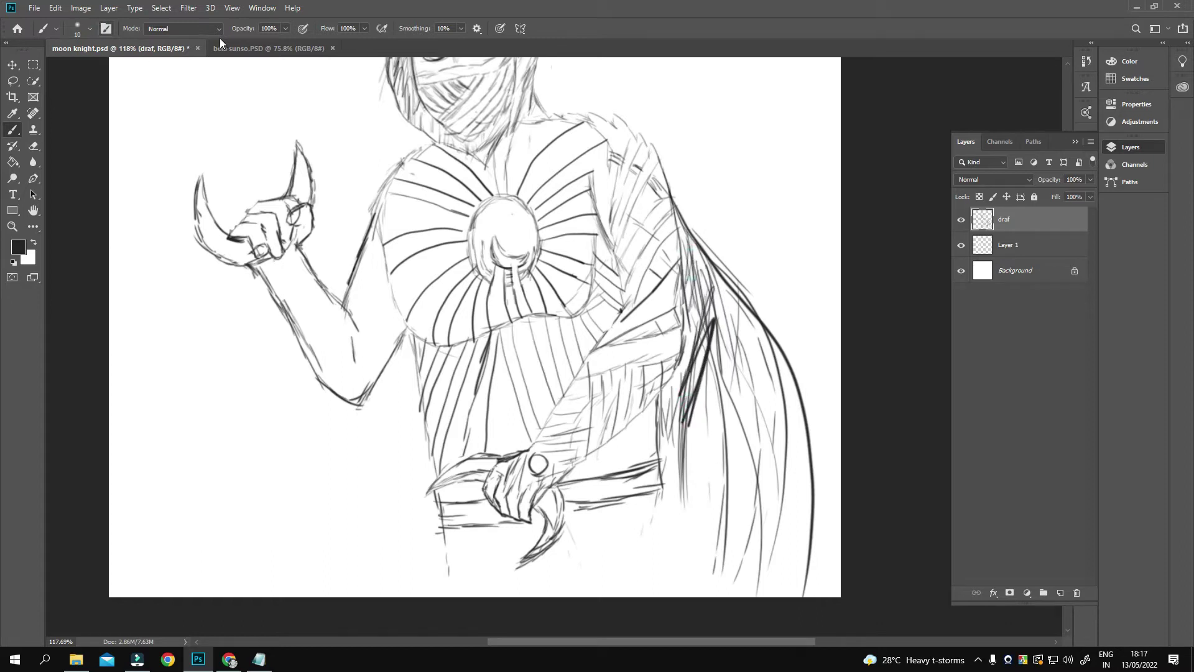
key("ctrl+z")
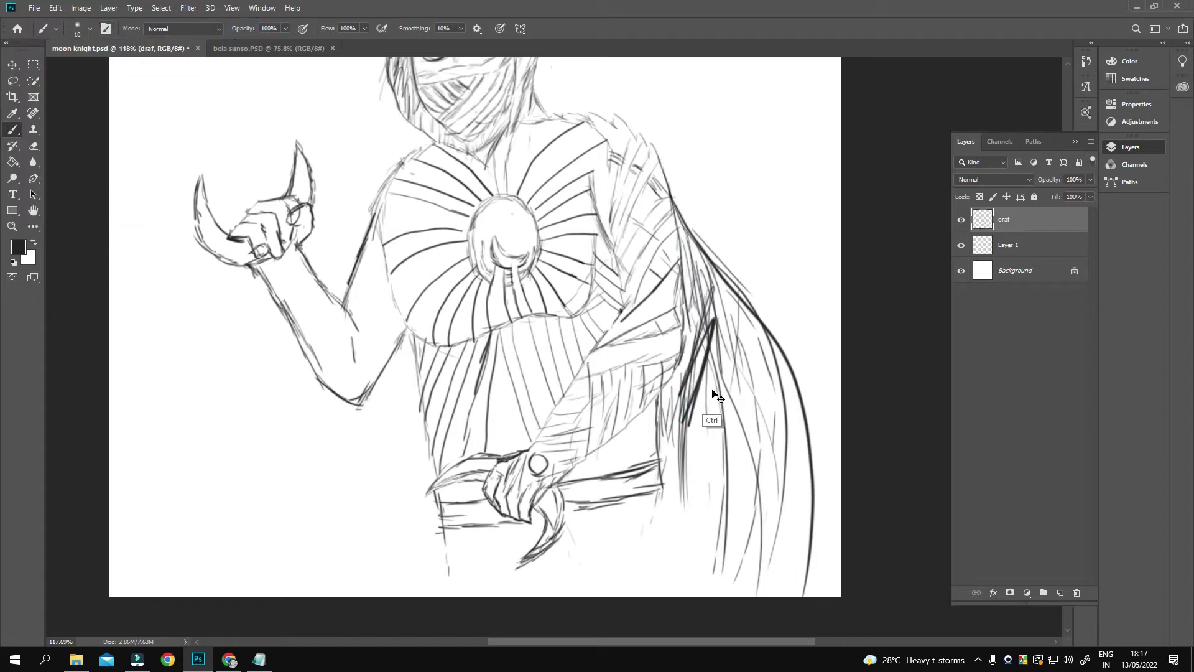
key("ctrl+z")
key("ctrl+z")
- Draw the cape below the raised arm with an inner curve and vertical folds on the left
left_click_drag(672, 193, 805, 594)
mouse_move(370, 212)
left_mouse_down()
mouse_move(283, 355)
mouse_move(109, 485)
left_mouse_up()
left_click_drag(224, 423, 160, 594)
left_click_drag(305, 342, 241, 595)
left_click_drag(248, 455, 211, 593)
left_click_drag(317, 385, 276, 596)
left_click_drag(370, 401, 329, 596)
mouse_move(401, 356)
left_mouse_down()
mouse_move(367, 500)
mouse_move(437, 501)
mouse_move(442, 594)
left_mouse_up()
- Hatch the left side of the cape with long diagonal strokes
left_click_drag(410, 355, 364, 514)
left_click_drag(405, 436, 355, 538)
left_click_drag(345, 410, 280, 594)
left_click_drag(302, 352, 187, 529)
mouse_move(199, 435)
left_mouse_down()
mouse_move(113, 548)
mouse_move(160, 492)
left_mouse_up()
left_click_drag(193, 382, 293, 585)
- Zoom out to the whole drawing, add a new layer, and select Layer 1 with the Brush
key("z")
scroll(473, 348, "down", 4)
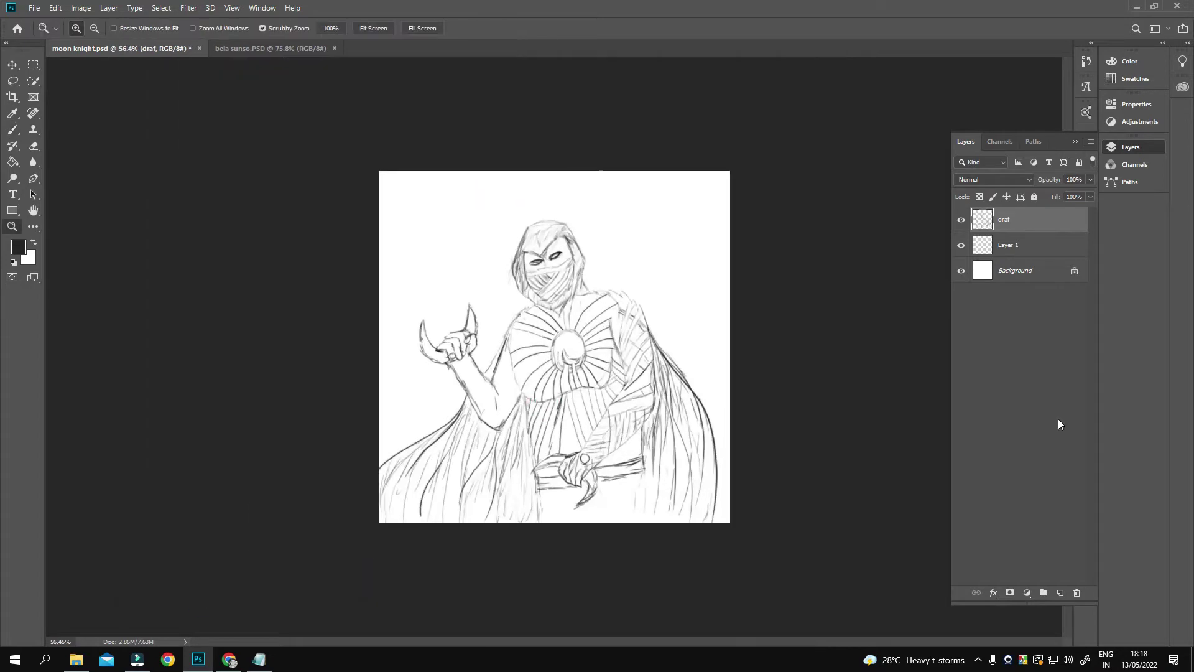
key("ctrl+shift+alt+n")
left_click(992, 271)
key("b")
- Brush a circle around the head, redoing stray arcs, and letter MOON inside it
mouse_move(448, 269)
left_mouse_down()
mouse_move(454, 251)
mouse_move(438, 215)
left_mouse_up()
key("ctrl+z")
mouse_move(517, 321)
left_mouse_down()
mouse_move(467, 209)
mouse_move(587, 272)
left_mouse_up()
key("ctrl+z")
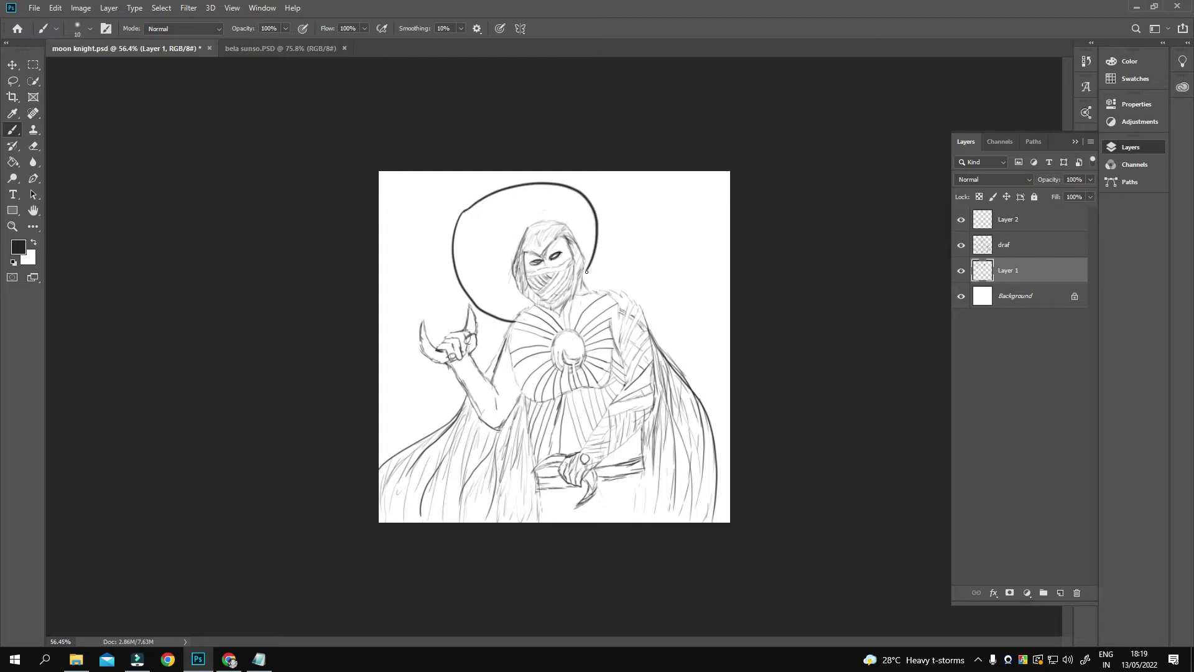
left_click_drag(468, 257, 498, 235)
left_click_drag(505, 210, 504, 212)
left_click_drag(521, 201, 521, 202)
left_click_drag(527, 212, 546, 181)
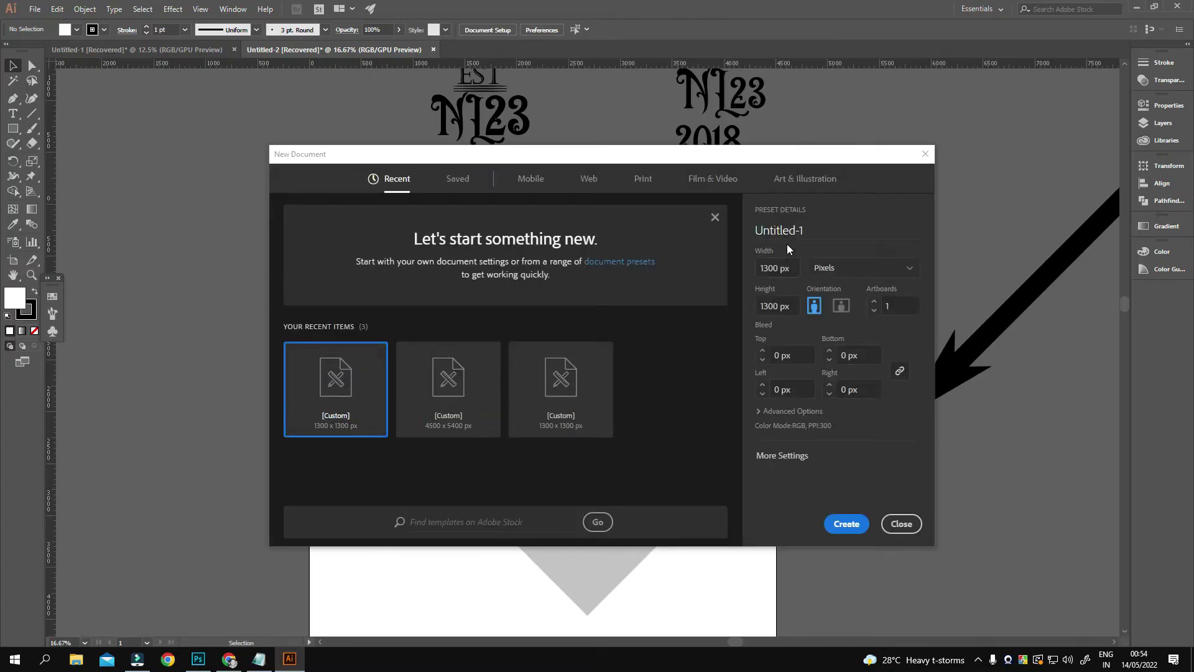
- Create the new 1300 x 1300 px Illustrator document
left_click(844, 524)
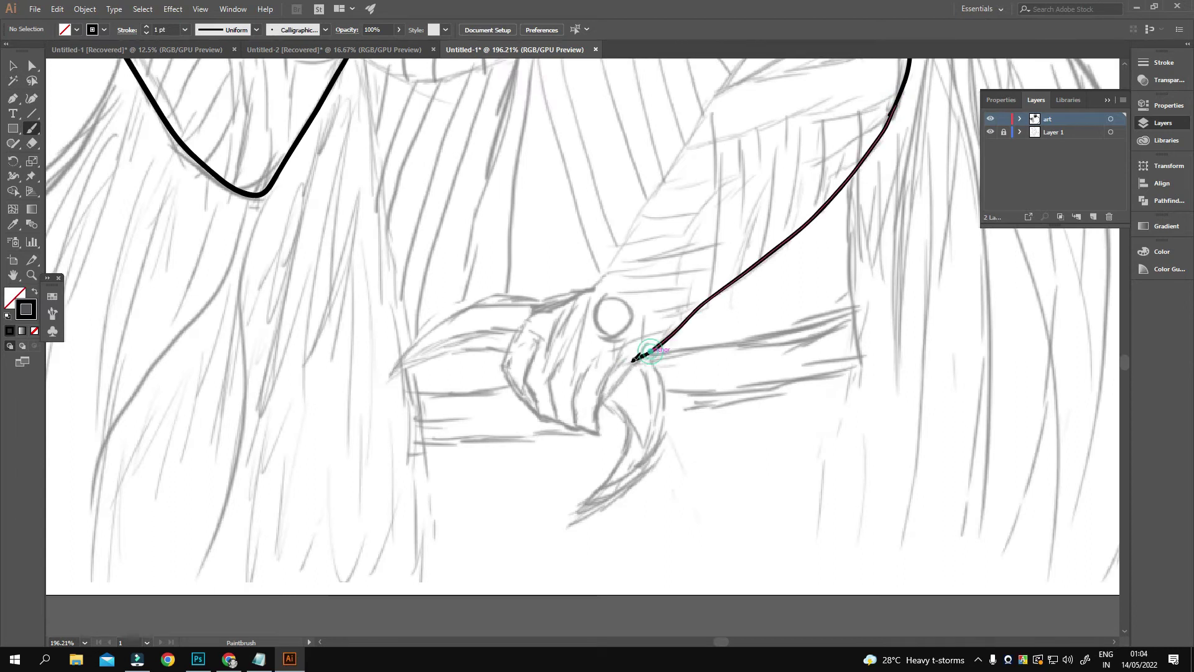
- Ink the lower gripping hand, extending its strokes and outer finger upward
left_click_drag(583, 372, 576, 398)
left_click_drag(571, 357, 591, 330)
mouse_move(583, 379)
left_mouse_down()
mouse_move(596, 362)
mouse_move(579, 304)
left_mouse_up()
left_click_drag(541, 351, 581, 359)
left_click_drag(584, 316, 559, 370)
mouse_move(550, 387)
left_mouse_down()
mouse_move(587, 331)
mouse_move(507, 389)
left_mouse_up()
- Ink the long diagonal line through the middle and the figure's right side down to it
mouse_move(561, 418)
left_mouse_down()
mouse_move(704, 207)
mouse_move(638, 325)
left_mouse_up()
left_click_drag(450, 593, 532, 472)
mouse_move(665, 326)
left_mouse_down()
mouse_move(619, 425)
mouse_move(525, 231)
left_mouse_up()
mouse_move(542, 449)
left_mouse_down()
mouse_move(595, 435)
mouse_move(622, 390)
left_mouse_up()
mouse_move(629, 243)
left_mouse_down()
mouse_move(654, 372)
mouse_move(710, 271)
mouse_move(342, 429)
left_mouse_up()
- Outline the chest plate's sides and underside, then ink the chest circle's left edge
mouse_move(362, 427)
left_mouse_down()
mouse_move(270, 227)
mouse_move(295, 161)
left_mouse_up()
scroll(532, 230, "up", 5)
key("ctrl+0")
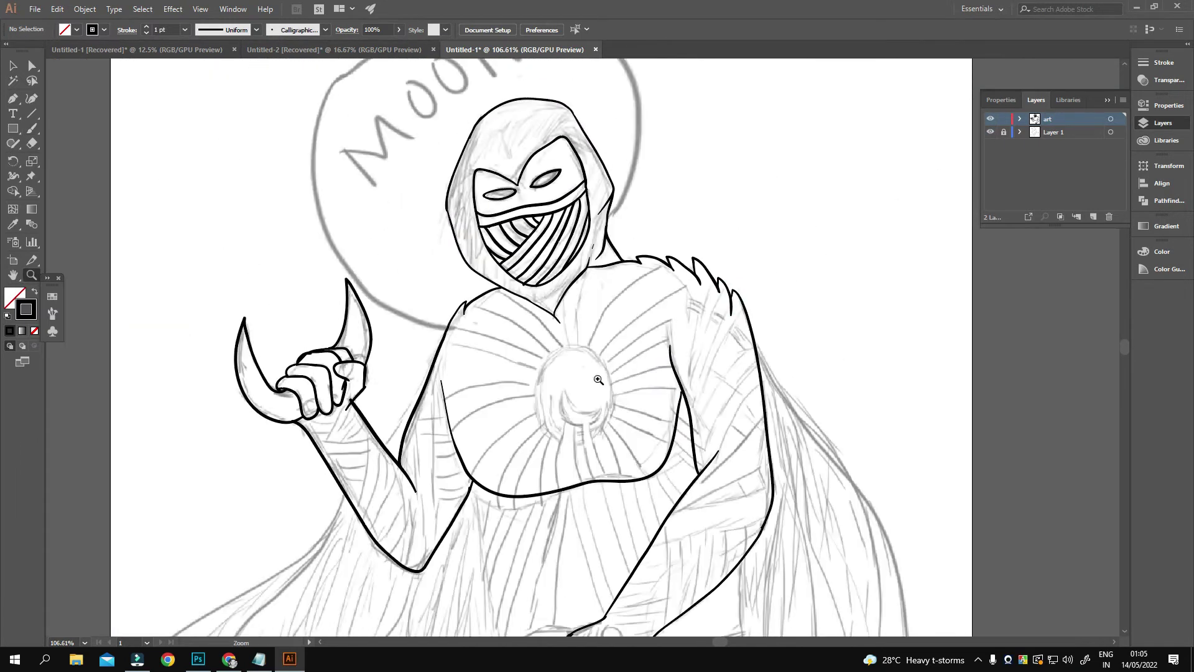
scroll(570, 398, "up", 5)
mouse_move(539, 259)
left_mouse_down()
mouse_move(629, 453)
mouse_move(536, 245)
mouse_move(533, 302)
mouse_move(653, 330)
left_mouse_up()
- Redraw the crescent inside the chest circle and ink radial lines below it
key("ctrl+z")
left_click_drag(551, 253, 643, 313)
left_click_drag(589, 392, 592, 461)
left_click_drag(546, 468, 567, 342)
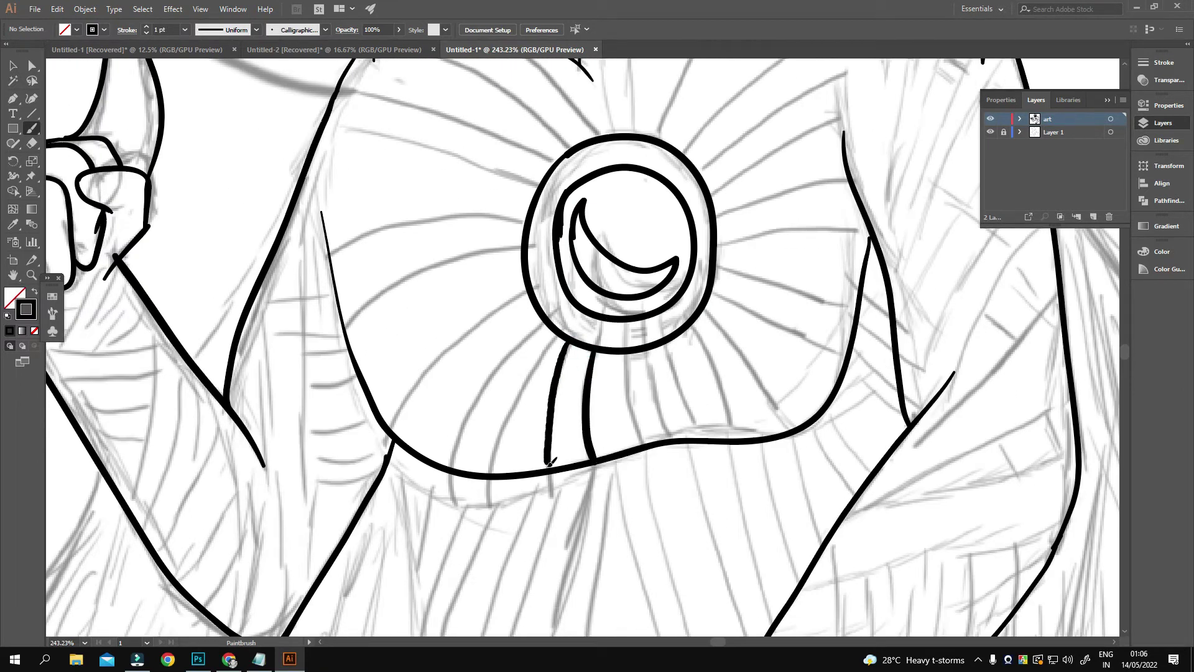
left_click_drag(491, 474, 556, 330)
left_click_drag(448, 468, 541, 319)
left_click_drag(400, 440, 529, 293)
- Fan ink lines from the left chest outline to the circle
mouse_move(359, 369)
left_mouse_down()
mouse_move(423, 299)
mouse_move(525, 302)
left_mouse_up()
left_click_drag(341, 311, 520, 260)
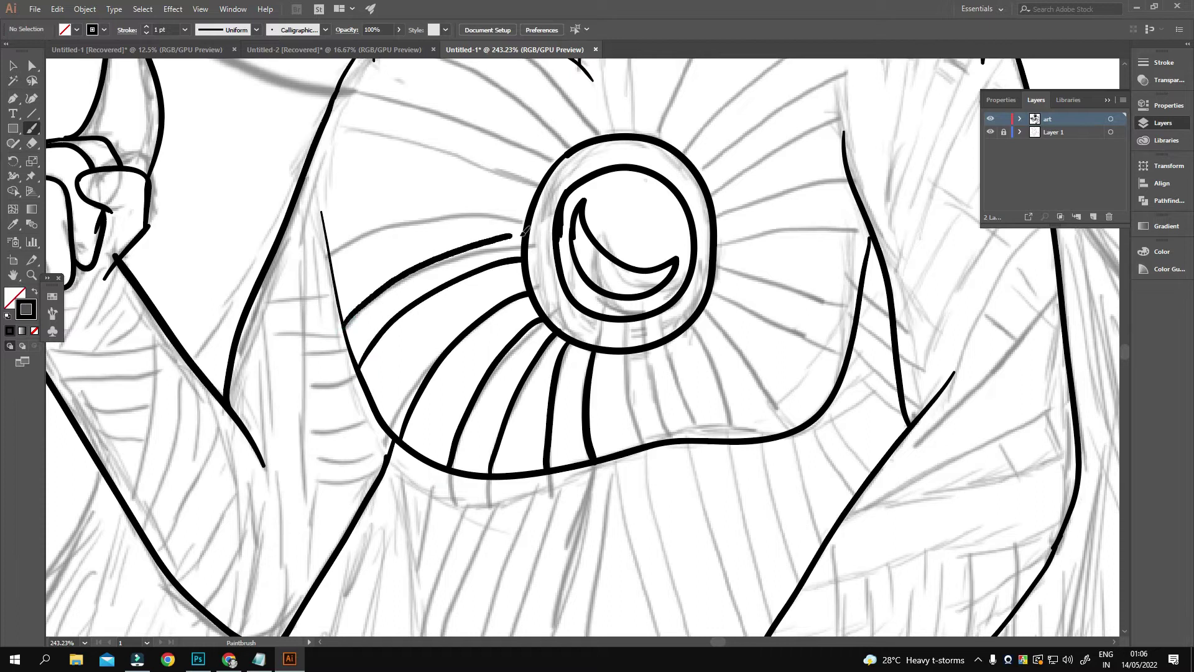
scroll(436, 280, "up", 3)
left_click_drag(285, 336, 491, 304)
scroll(284, 298, "up", 2)
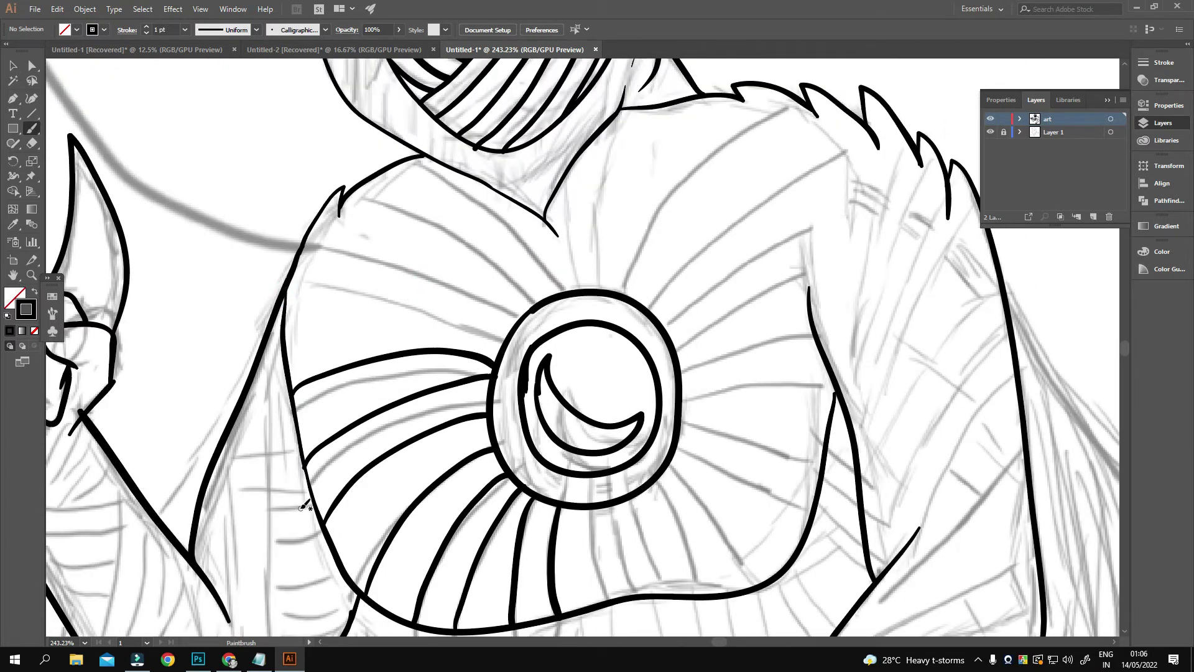
left_click_drag(285, 311, 506, 347)
left_click_drag(300, 254, 511, 332)
left_click_drag(328, 203, 532, 308)
left_click_drag(408, 158, 551, 281)
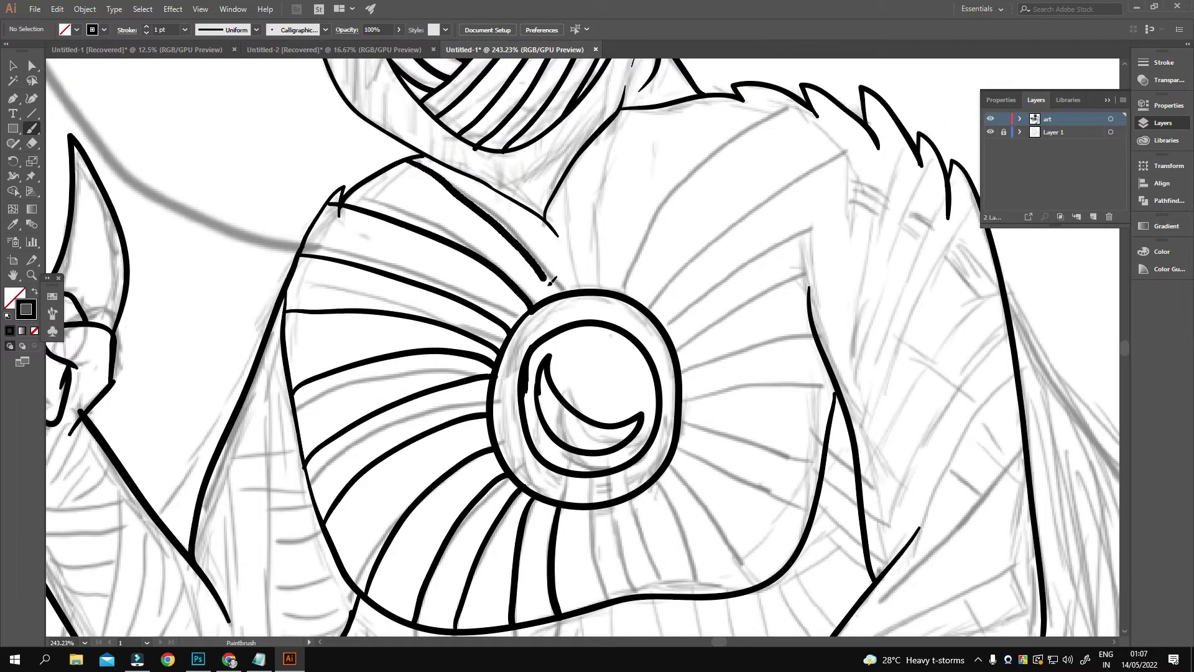
- Fan lines up from the circle to the shoulder, shortening one that ran too long
left_click_drag(600, 136, 587, 288)
left_click_drag(644, 109, 606, 290)
left_click_drag(798, 100, 628, 293)
left_click_drag(846, 153, 670, 278)
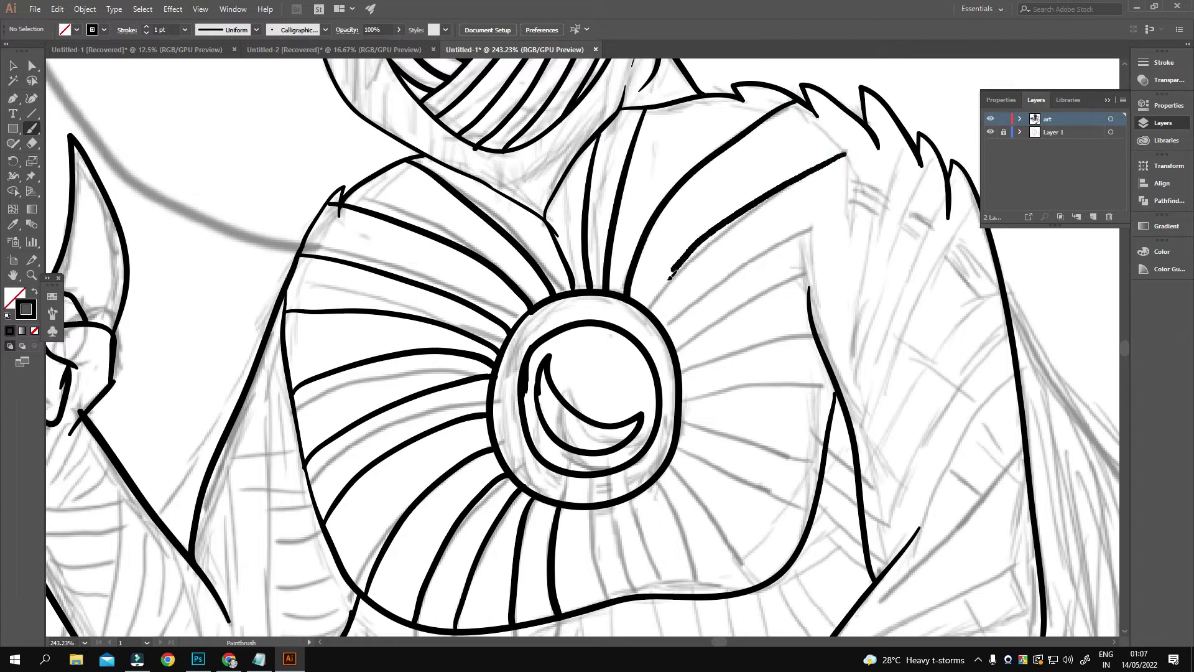
key("ctrl+z")
left_click_drag(785, 188, 683, 270)
- Fan lines from the right chest outline to the circle
left_click_drag(809, 238, 664, 324)
mouse_move(807, 276)
left_mouse_down()
mouse_move(672, 345)
mouse_move(740, 323)
left_mouse_up()
left_click_drag(840, 286, 703, 320)
left_click_drag(706, 353, 819, 334)
left_click_drag(700, 404, 840, 445)
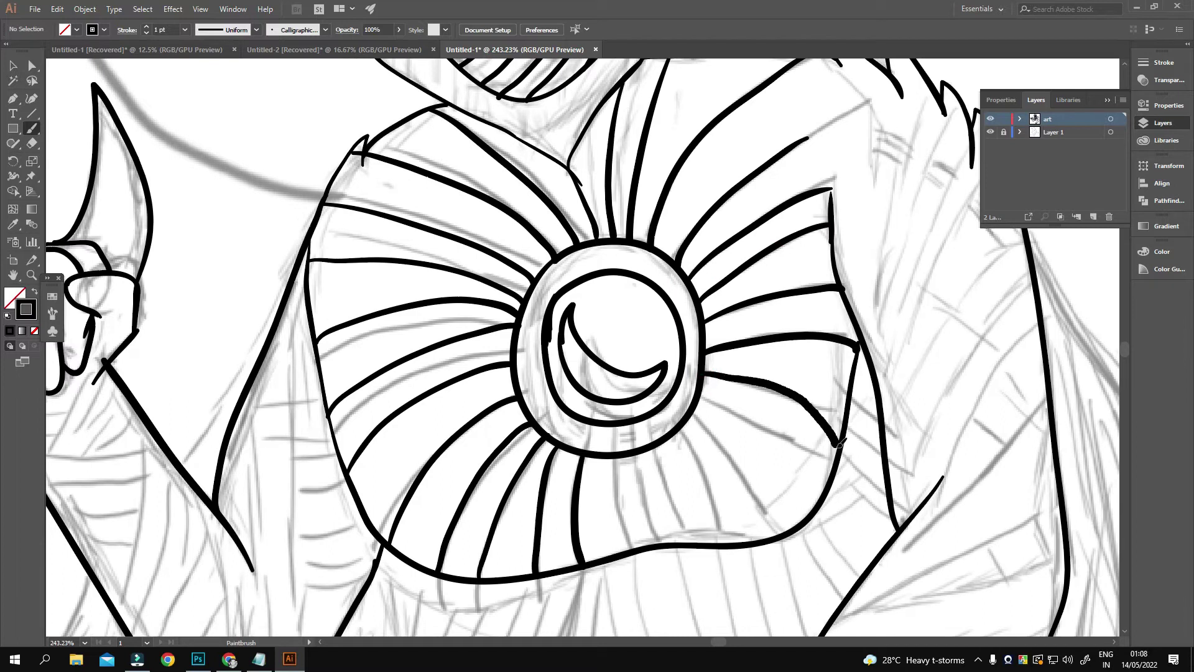
- Ink a line from the circle to the chest's bottom curve
left_click_drag(744, 443, 714, 365)
left_click_drag(670, 422, 697, 353)
left_click_drag(733, 397, 684, 281)
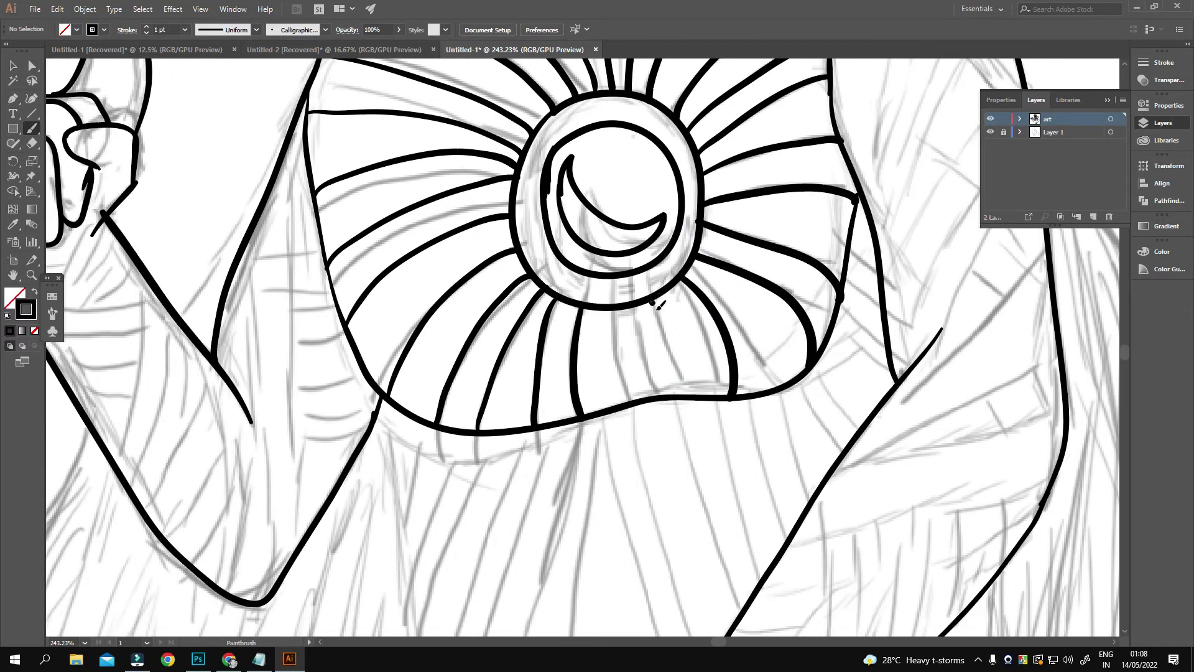
scroll(838, 251, "down", 2)
mouse_move(684, 435)
left_mouse_down()
mouse_move(622, 186)
mouse_move(697, 586)
left_mouse_up()
scroll(653, 368, "up", 1)
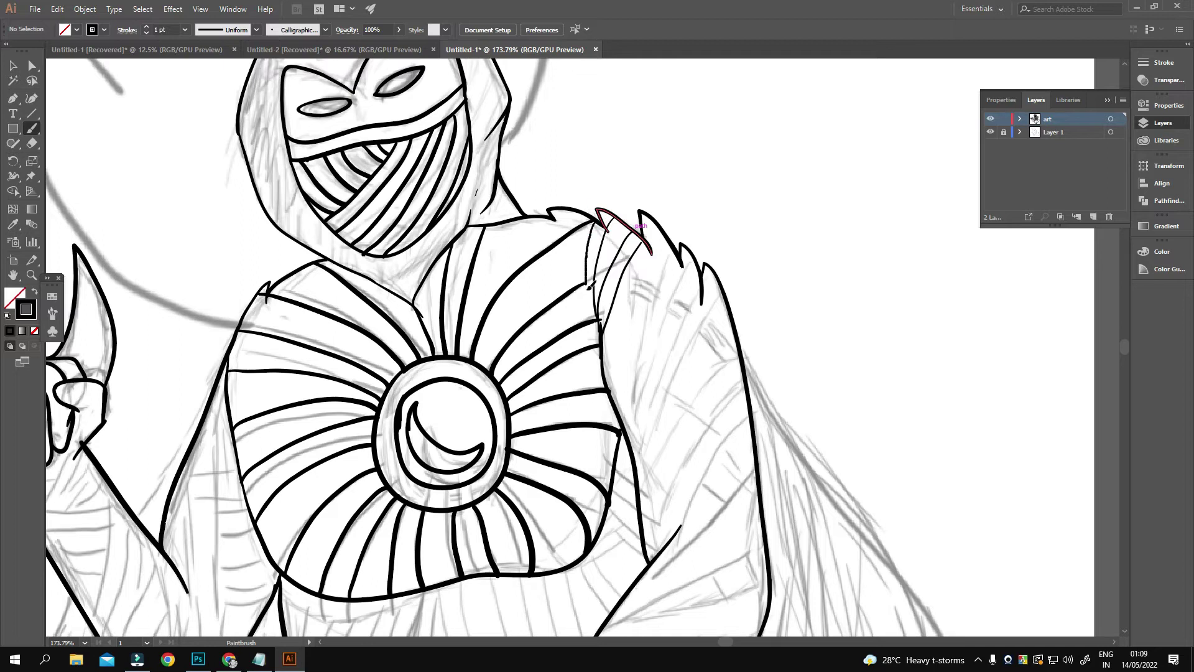
- Ink a short stroke on the right shoulder while panning across it toward the lower hand
left_click_drag(624, 391, 591, 329)
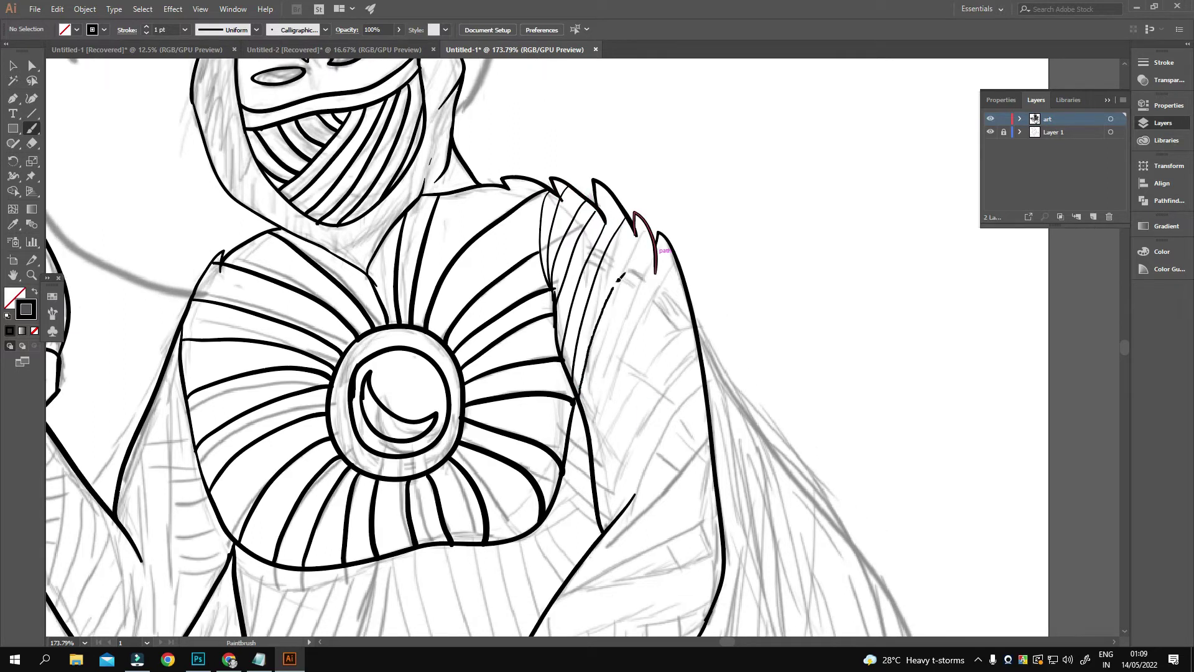
left_click_drag(662, 227, 637, 280)
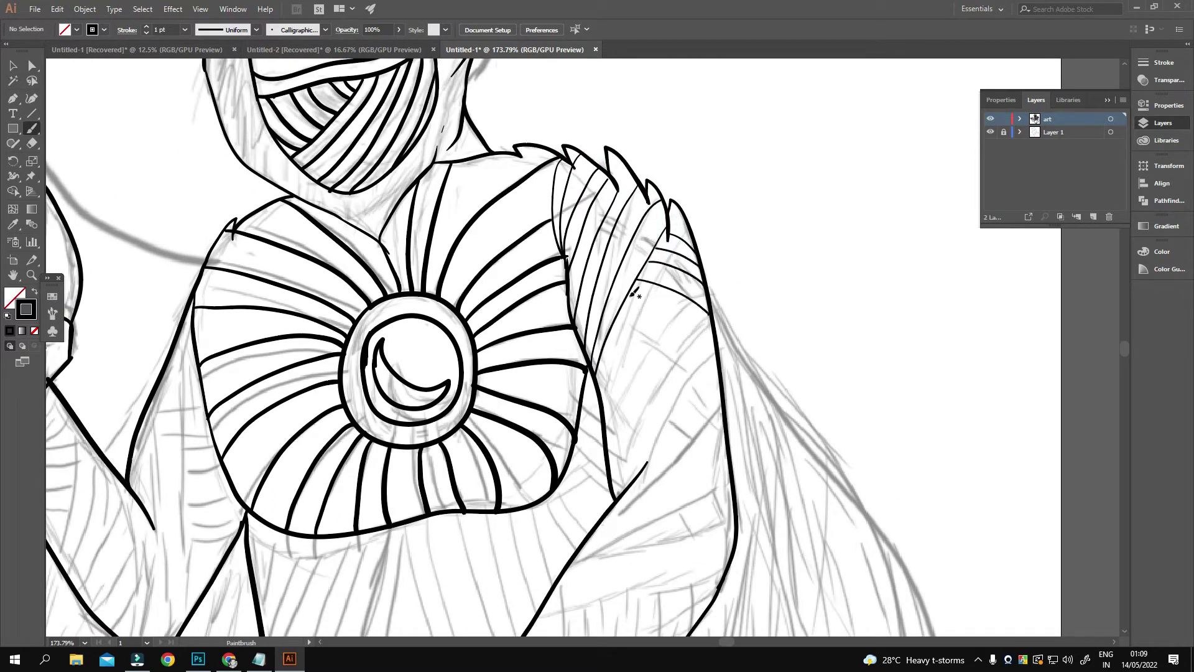
left_click_drag(706, 359, 657, 259)
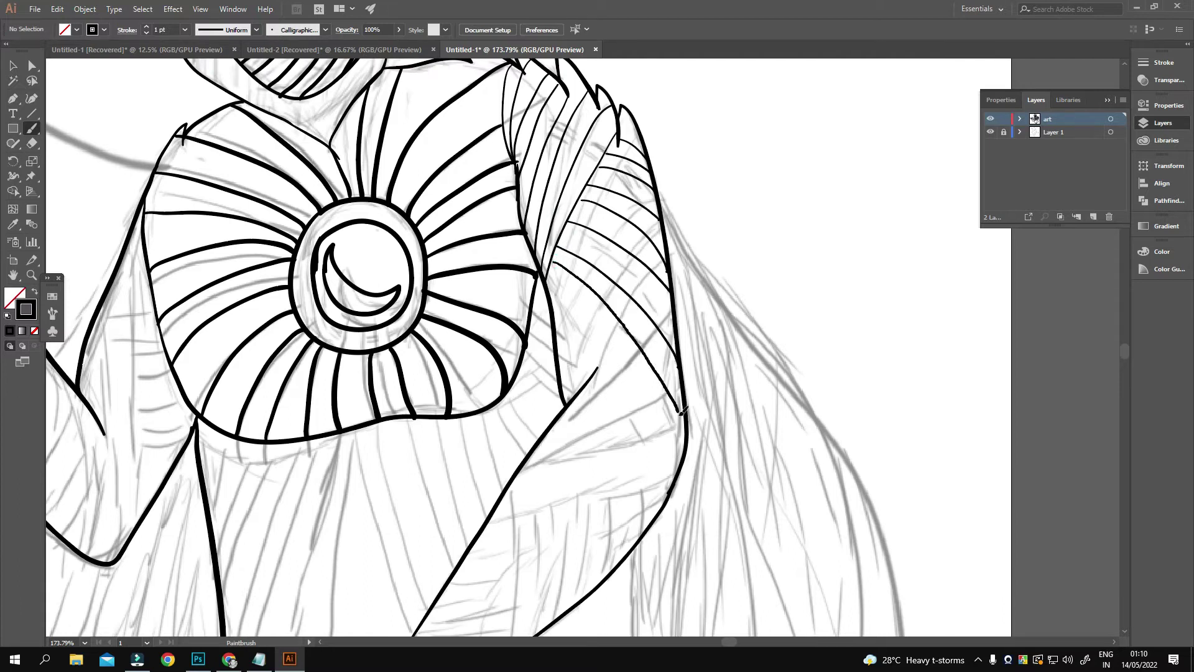
mouse_move(584, 367)
left_mouse_down()
mouse_move(600, 320)
mouse_move(653, 288)
left_mouse_up()
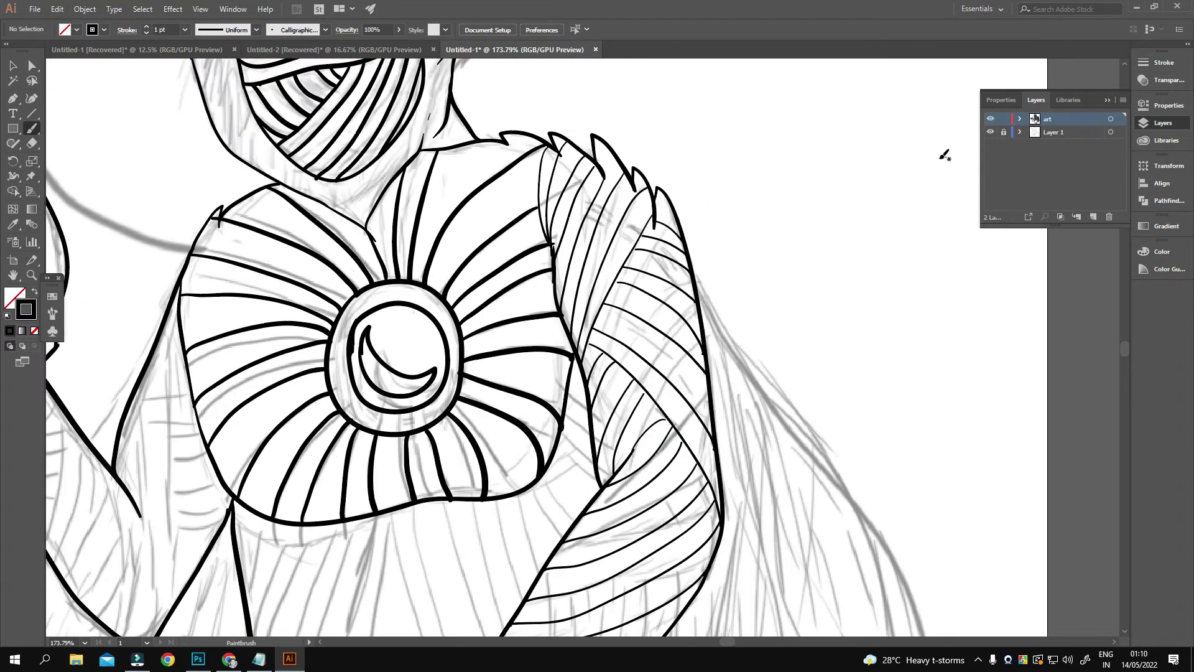
left_click_drag(582, 486, 763, 314)
scroll(807, 268, "up", 5)
- Hatch the forearm with vertical lines and curved bands, and ink the wrist edge
left_click_drag(871, 68, 859, 186)
left_click_drag(700, 118, 644, 364)
left_click_drag(547, 373, 653, 379)
left_click_drag(696, 144, 658, 421)
left_click_drag(655, 380, 796, 418)
mouse_move(670, 192)
left_mouse_down()
mouse_move(653, 392)
mouse_move(691, 359)
left_mouse_up()
left_click_drag(731, 158, 656, 577)
left_click_drag(643, 239, 752, 218)
mouse_move(724, 331)
left_mouse_down()
mouse_move(745, 303)
mouse_move(582, 352)
left_mouse_up()
left_click_drag(582, 351, 607, 220)
- Ink the hand's oval ring, claw-like fingers and the crescent blade's curved outline
left_click_drag(613, 264, 563, 376)
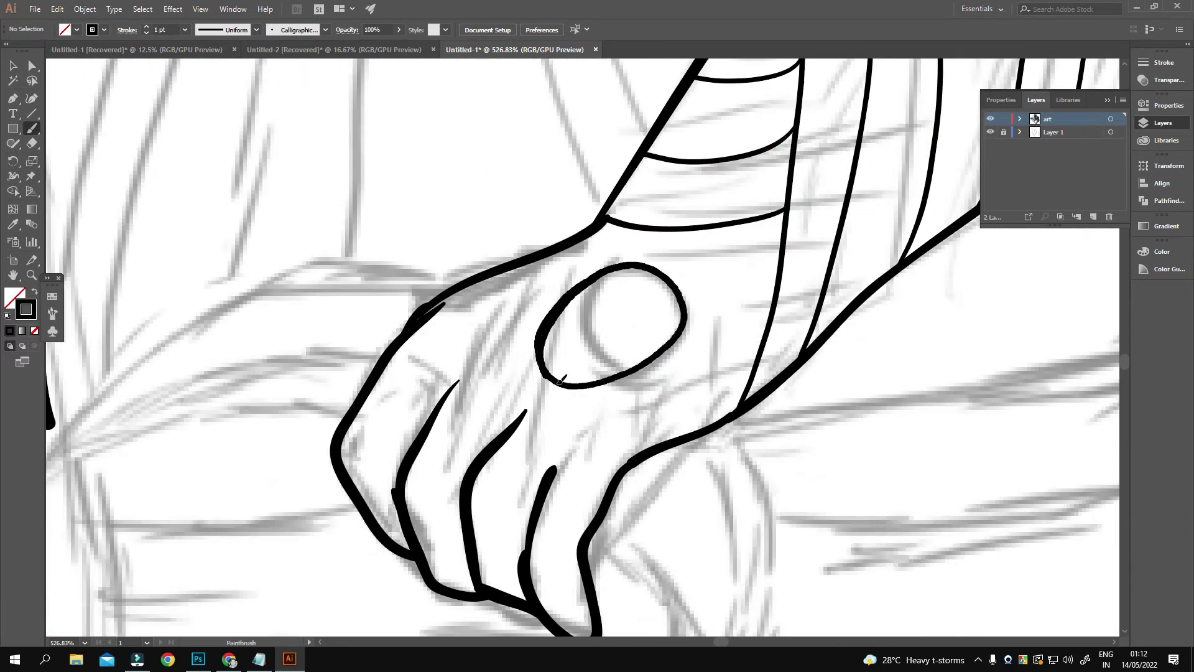
left_click_drag(612, 322, 635, 301)
left_click_drag(678, 264, 615, 344)
left_click_drag(615, 344, 879, 253)
mouse_move(634, 300)
left_mouse_down()
mouse_move(305, 450)
mouse_move(740, 172)
left_mouse_up()
mouse_move(674, 240)
left_mouse_down()
mouse_move(351, 357)
mouse_move(304, 446)
left_mouse_up()
mouse_move(622, 249)
left_mouse_down()
mouse_move(599, 286)
mouse_move(303, 429)
left_mouse_up()
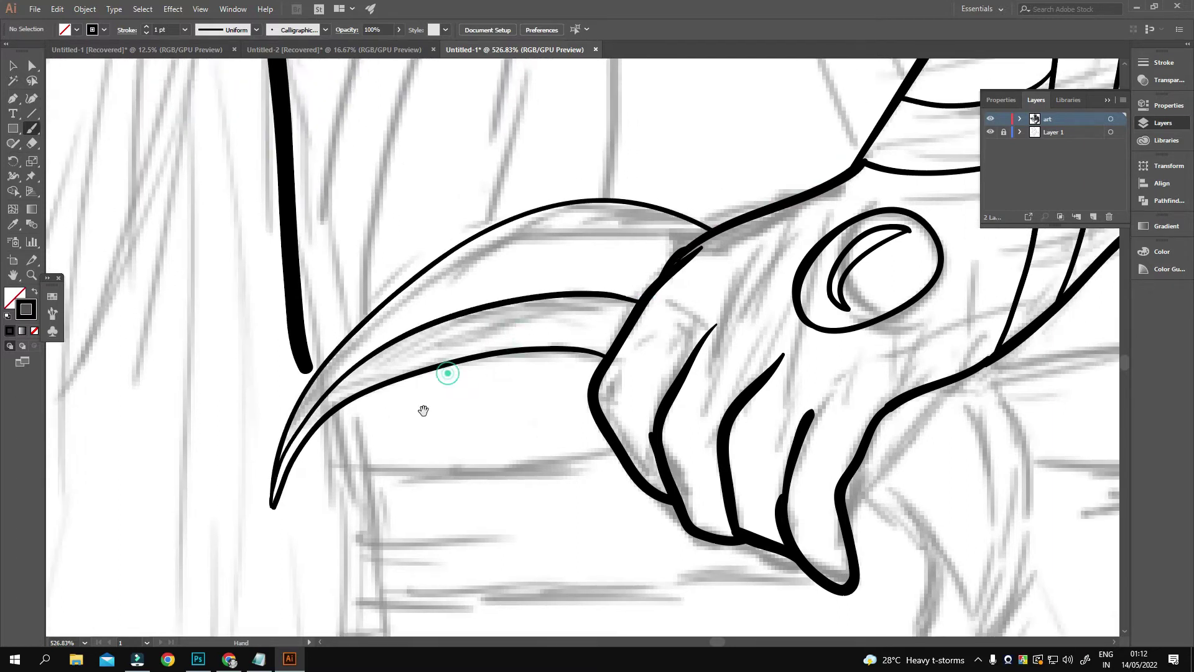
left_click_drag(448, 376, 248, 187)
left_click_drag(647, 184, 563, 510)
- Select the finished claw outline and set its stroke to 3 pt
key("ctrl+0")
key("v")
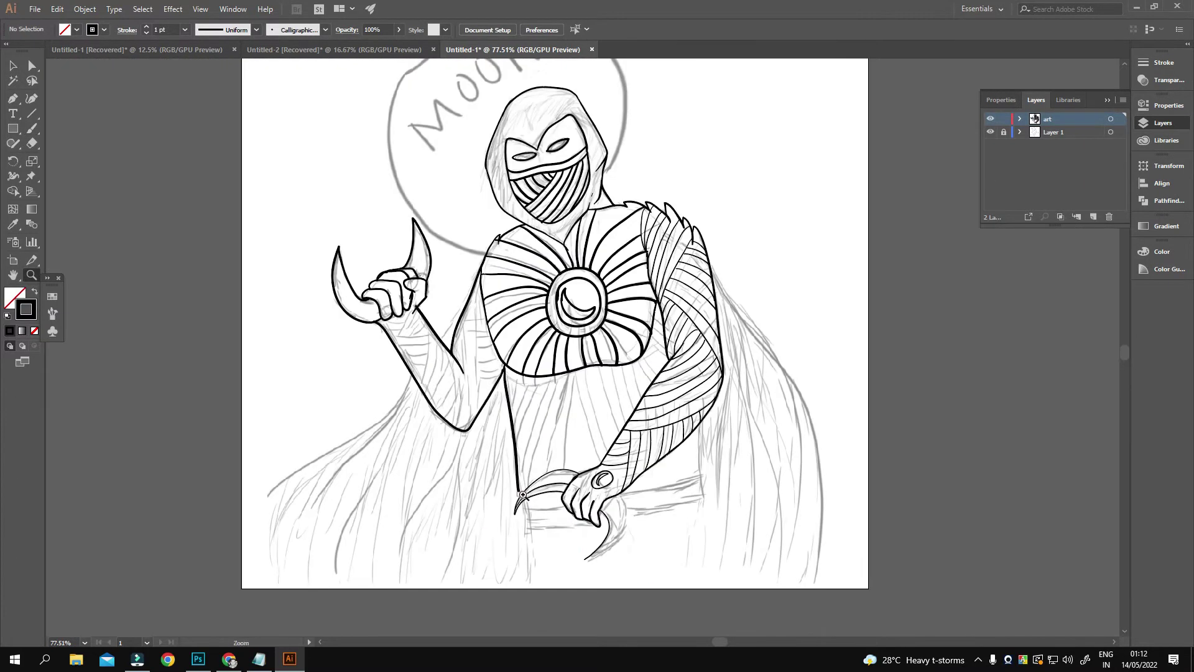
left_click(548, 487)
left_click(147, 26)
left_click(146, 26)
- Brush a 1 pt hooked blade tip curving down below the fist
key("b")
scroll(597, 547, "up", 5)
left_click_drag(591, 428, 550, 558)
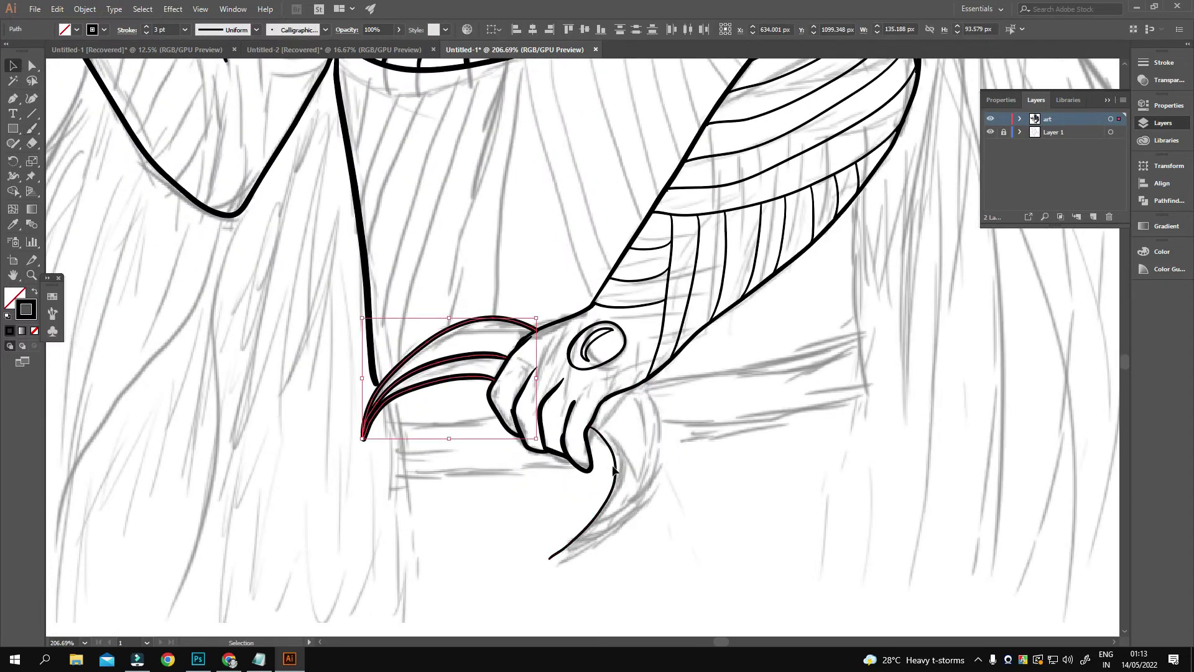
key("ctrl+z")
key("b")
left_click_drag(614, 471, 638, 272)
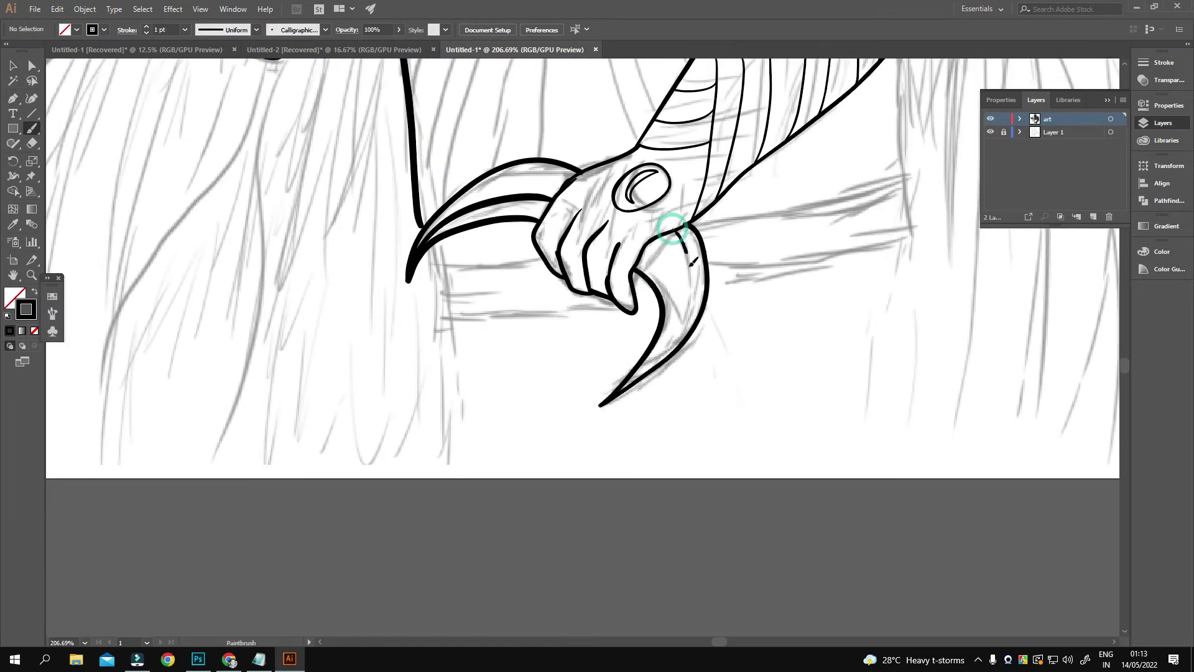
scroll(665, 249, "down", 5)
scroll(641, 320, "down", 1)
scroll(736, 303, "up", 4)
- Draw thin wrap lines across the upper arm and raised forearm
scroll(734, 303, "up", 3)
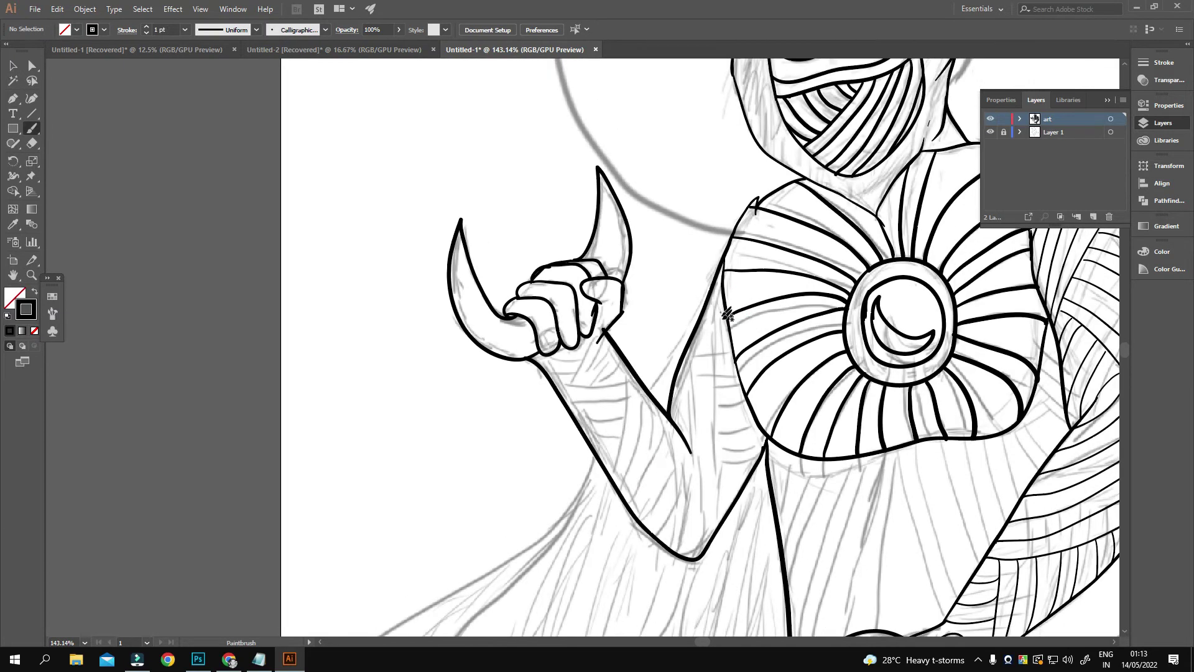
scroll(740, 251, "down", 2)
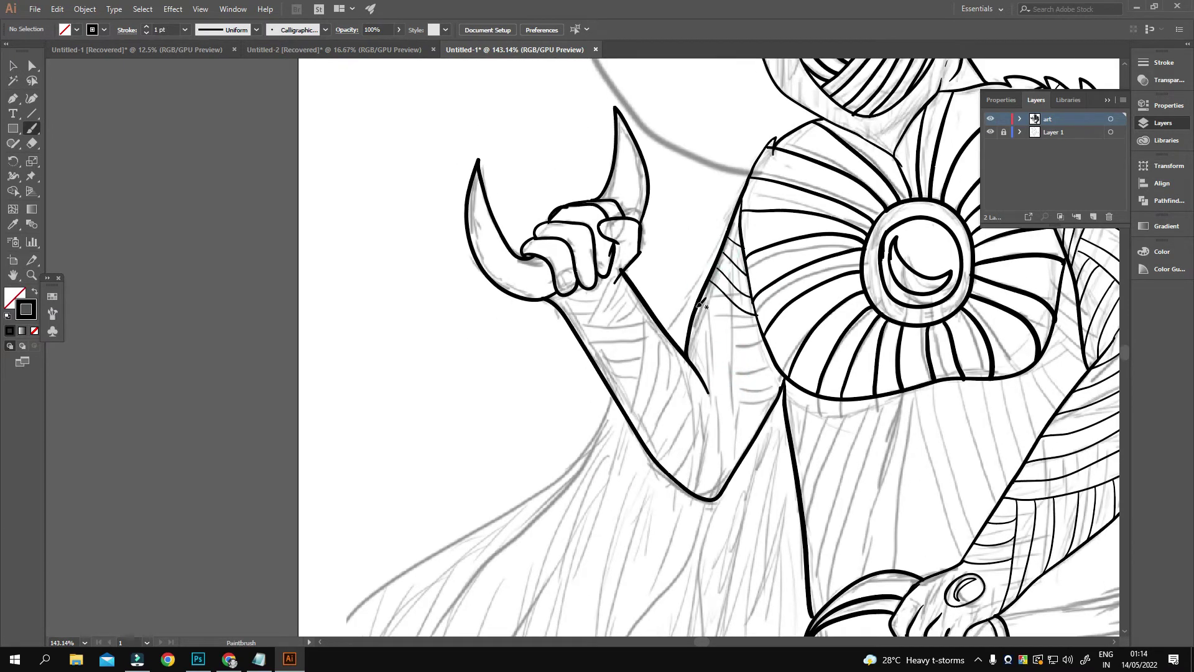
left_click_drag(733, 371, 749, 337)
left_click_drag(702, 320, 772, 289)
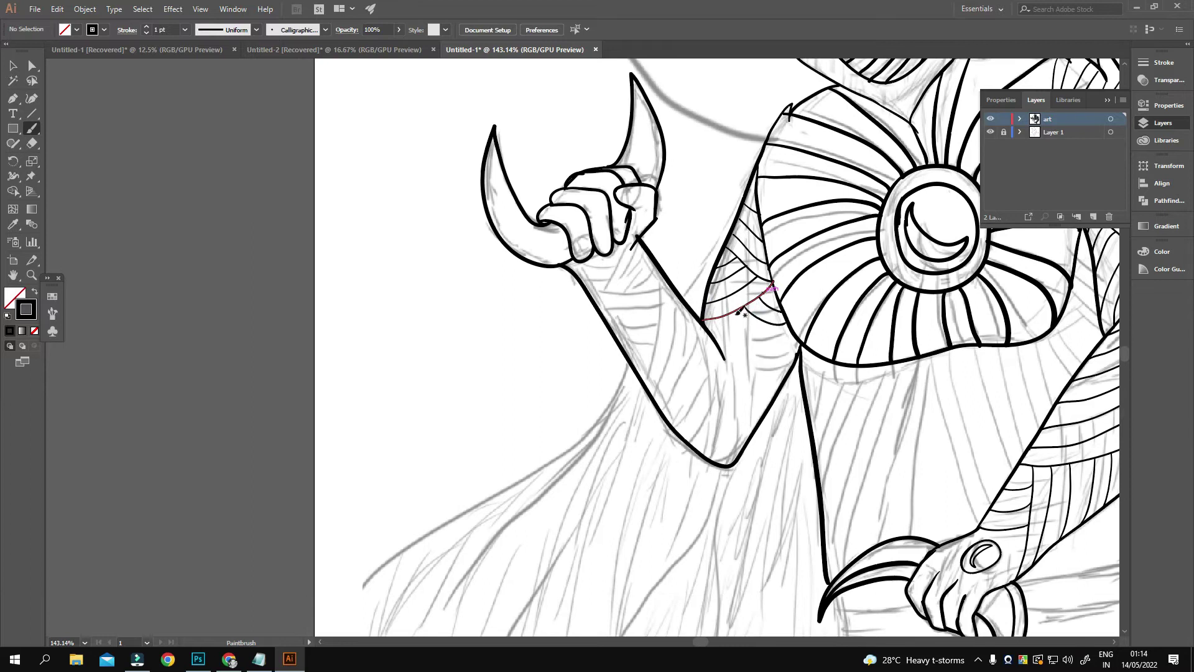
left_click_drag(702, 388, 731, 362)
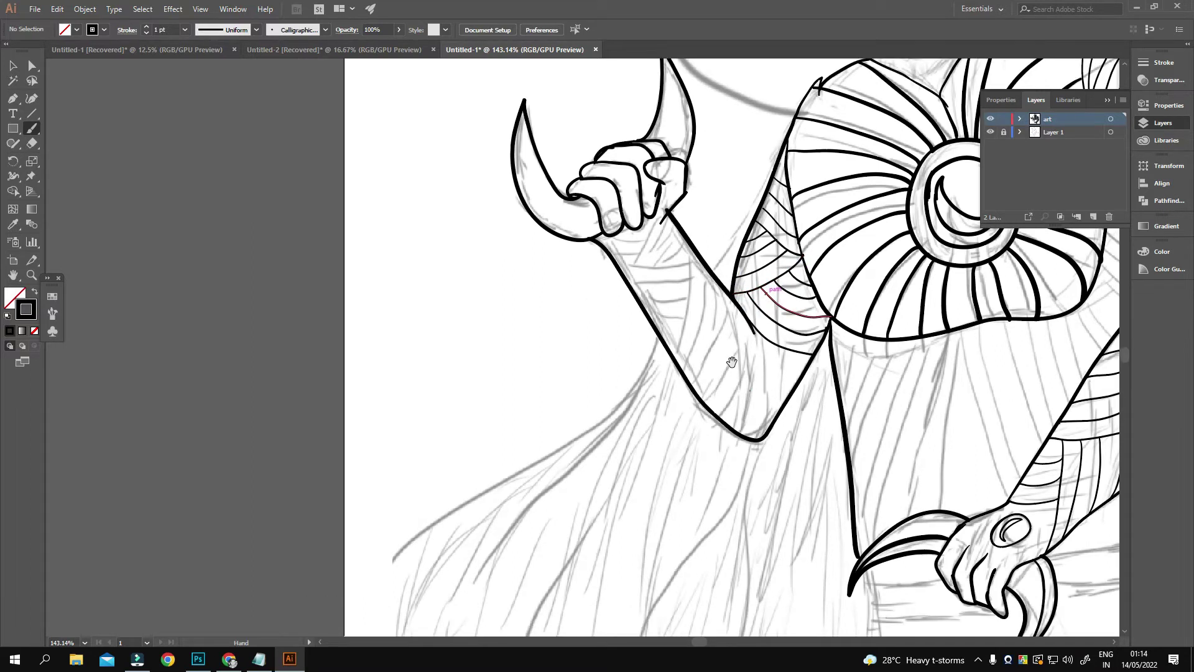
scroll(635, 299, "down", 5)
scroll(634, 299, "right", 3)
scroll(608, 454, "up", 3)
scroll(608, 373, "up", 1)
left_click_drag(599, 331, 606, 367)
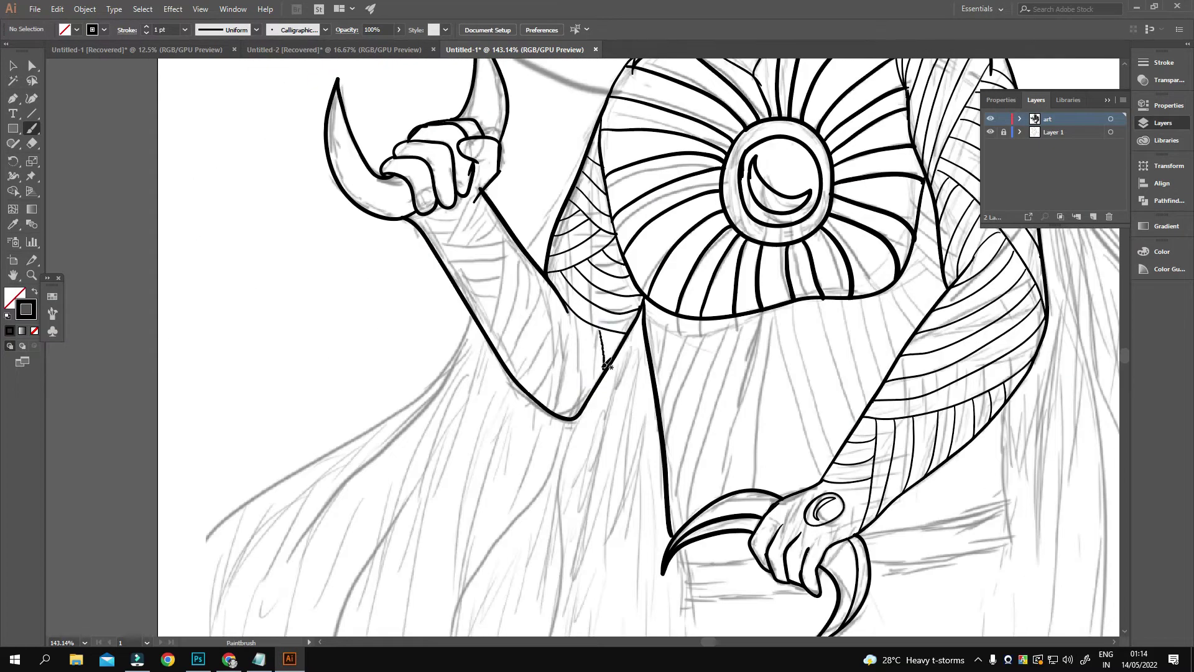
- Add four long hatching strokes running inside the forearm
scroll(606, 367, "up", 5)
scroll(719, 336, "left", 3)
scroll(721, 377, "down", 3)
scroll(725, 376, "down", 5)
scroll(711, 370, "down", 1)
left_click_drag(739, 296, 723, 440)
left_click_drag(700, 233, 671, 467)
left_click_drag(672, 276, 647, 430)
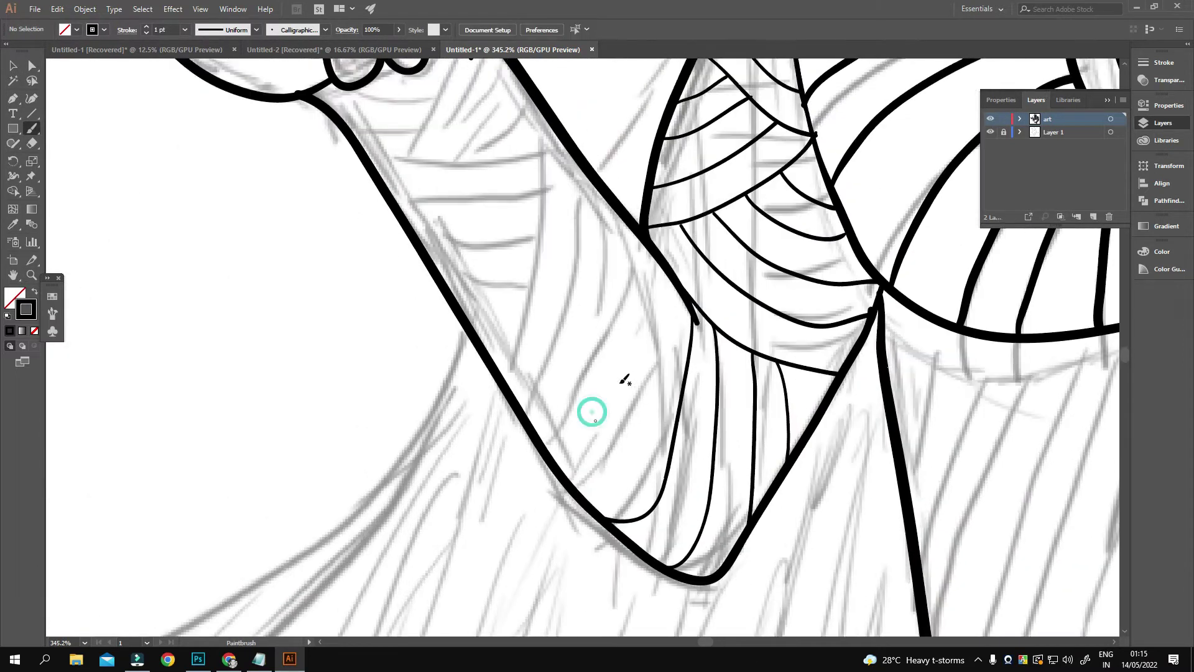
scroll(624, 380, "down", 2)
left_click_drag(633, 168, 647, 479)
scroll(626, 387, "up", 3)
scroll(670, 416, "down", 3)
- Add curved wrap strokes across the arm, elbow and forearm
left_click_drag(613, 351, 522, 389)
scroll(494, 334, "up", 3)
left_click_drag(629, 293, 466, 252)
scroll(613, 248, "up", 2)
mouse_move(476, 317)
left_mouse_down()
mouse_move(619, 322)
mouse_move(635, 304)
left_mouse_up()
scroll(641, 280, "left", 1)
scroll(623, 250, "up", 2)
left_click_drag(611, 201, 552, 382)
mouse_move(592, 179)
left_mouse_down()
mouse_move(517, 370)
mouse_move(552, 360)
left_mouse_up()
scroll(548, 348, "up", 2)
left_click_drag(572, 302, 578, 345)
mouse_move(457, 320)
left_mouse_down()
mouse_move(568, 308)
mouse_move(574, 349)
left_mouse_up()
mouse_move(443, 345)
left_mouse_down()
mouse_move(612, 322)
mouse_move(618, 365)
left_mouse_up()
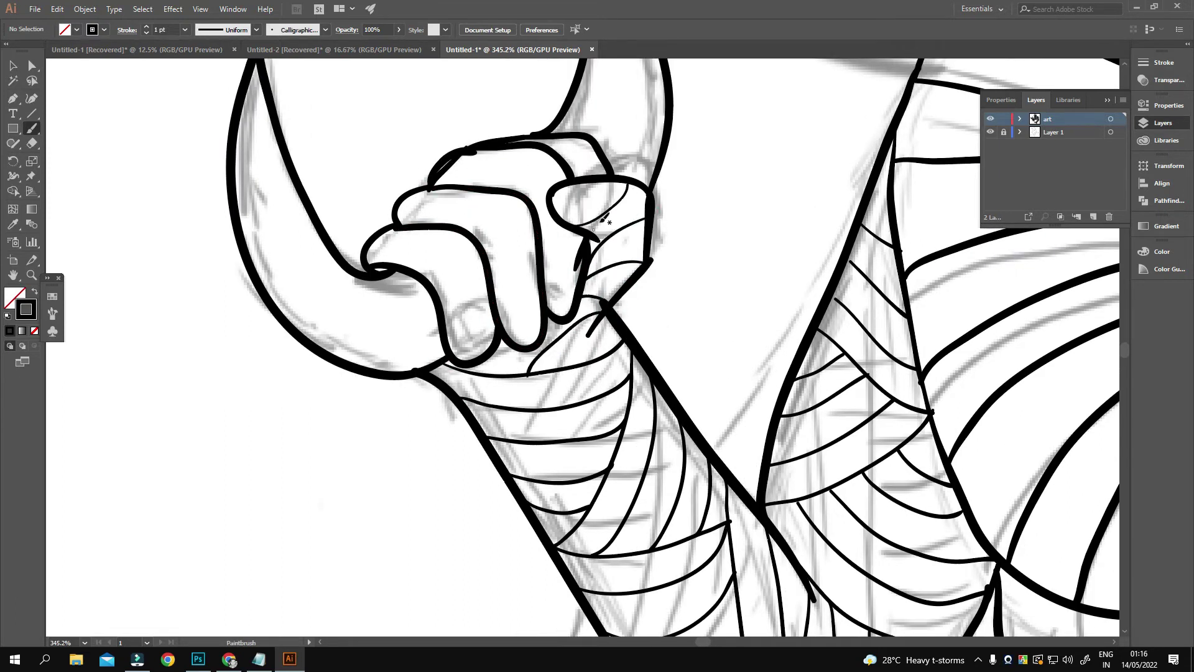
- Pan across the wrapped arm and zoom out to view the whole artboard
scroll(615, 208, "up", 3)
scroll(615, 211, "left", 2)
scroll(616, 240, "left", 1)
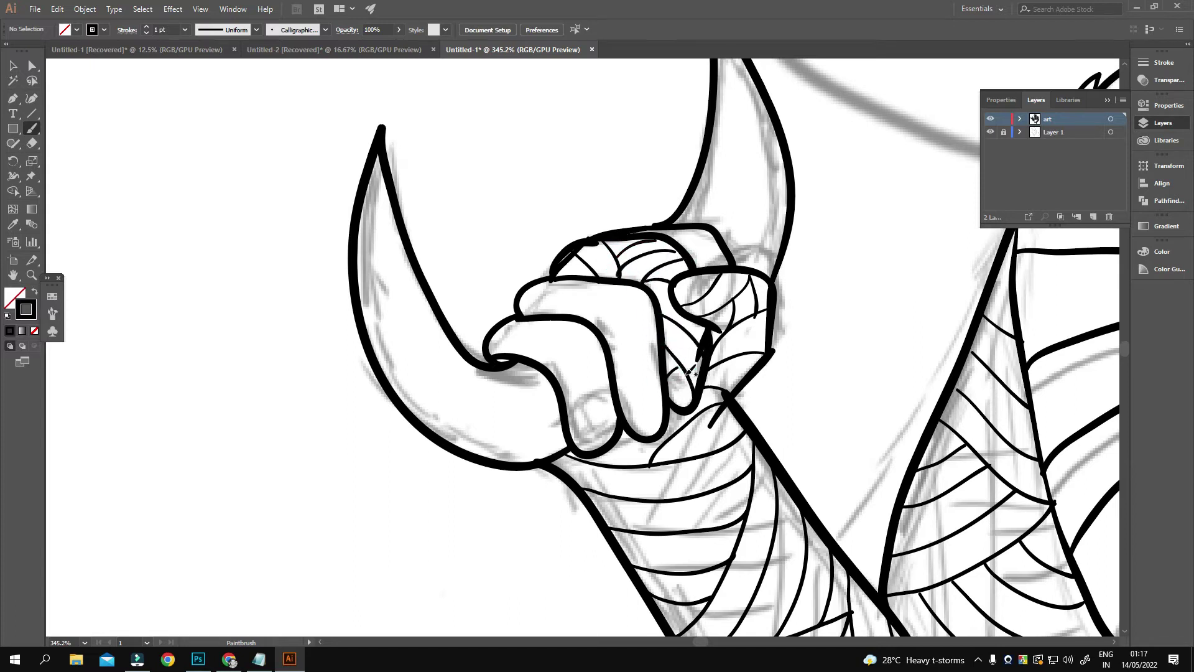
scroll(691, 372, "up", 2)
scroll(570, 375, "left", 1)
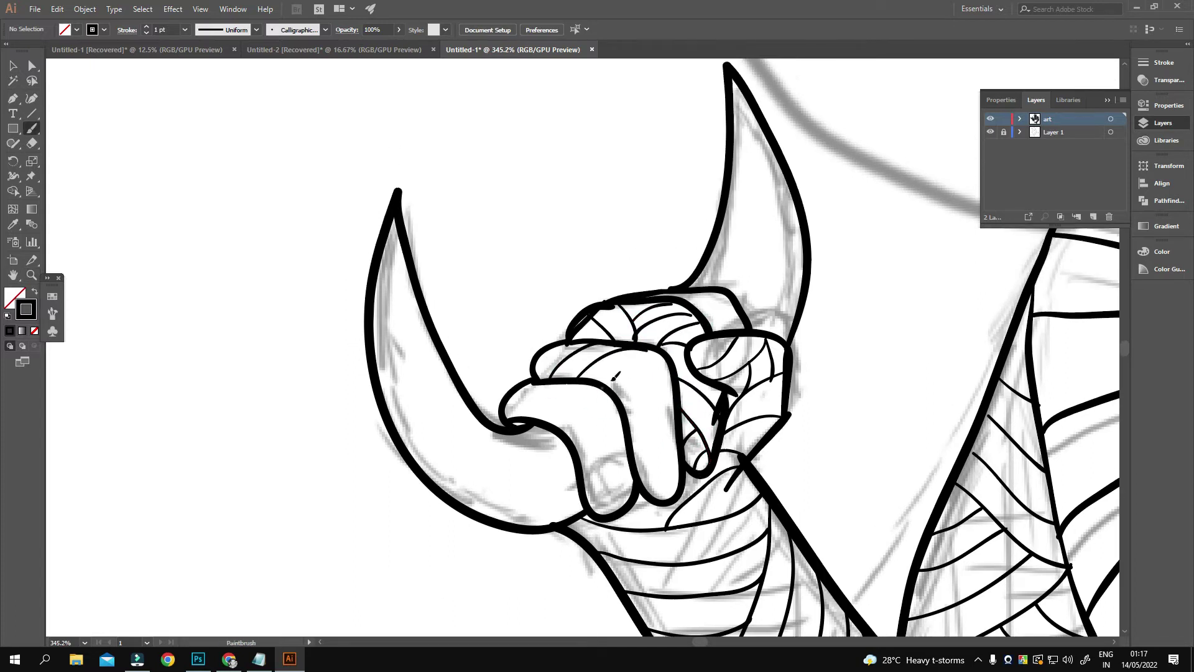
scroll(619, 367, "down", 1)
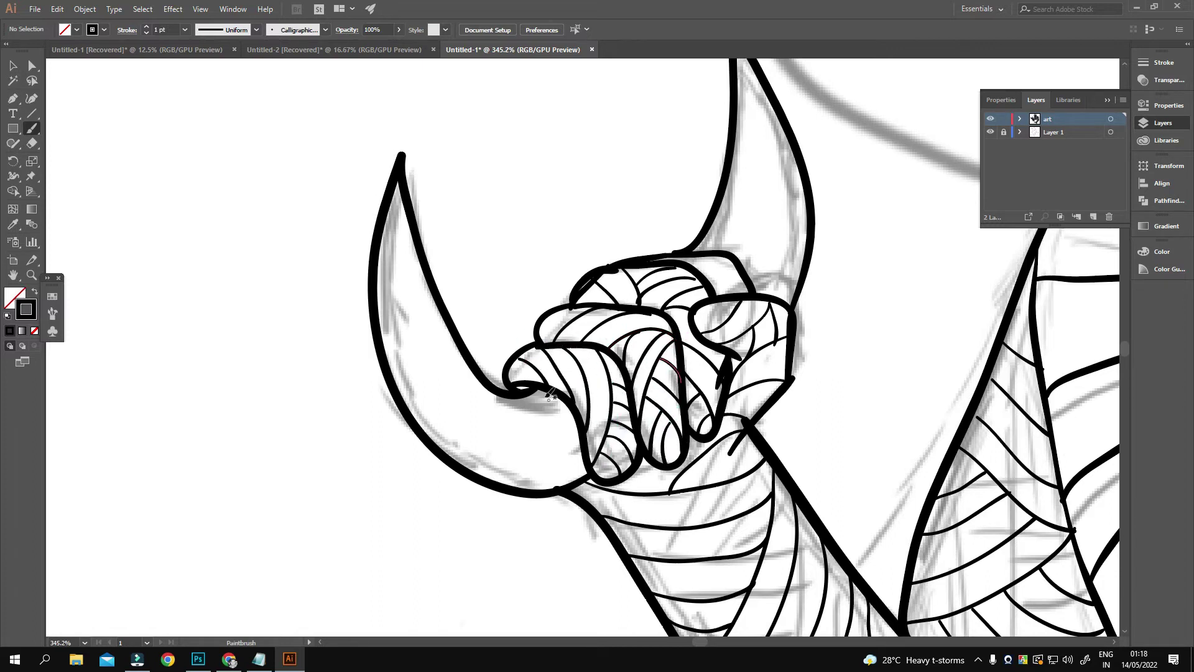
key("ctrl+0")
- Draw a wrap line across the lower fist's fingers
scroll(733, 458, "up", 5)
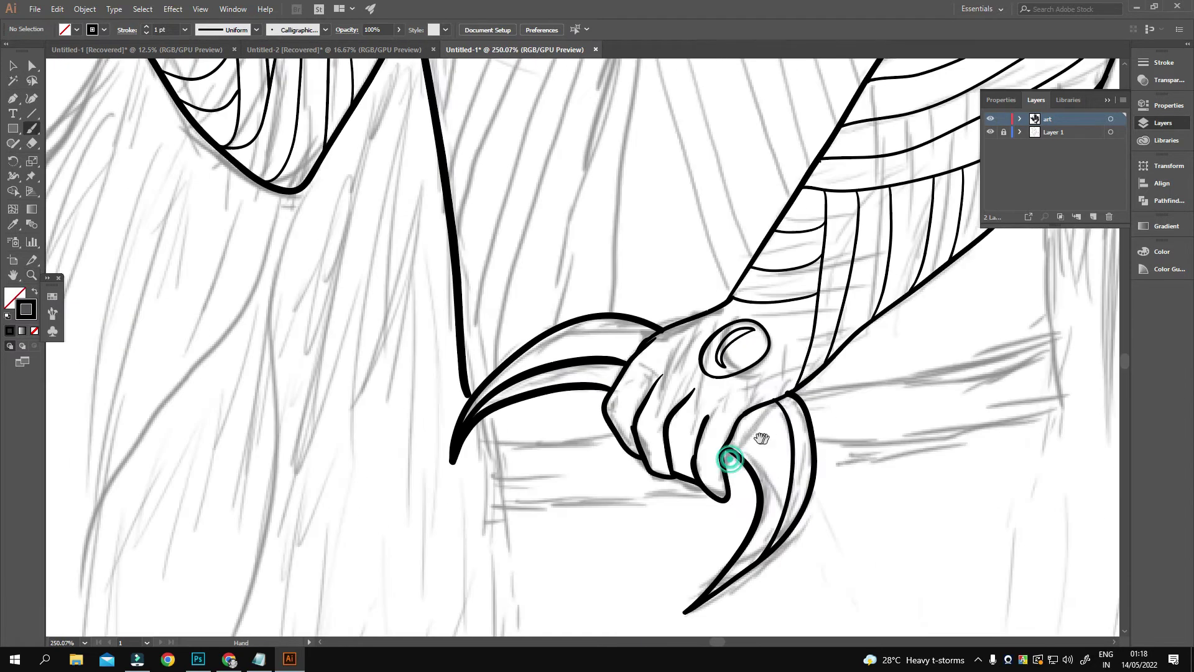
scroll(708, 264, "down", 2)
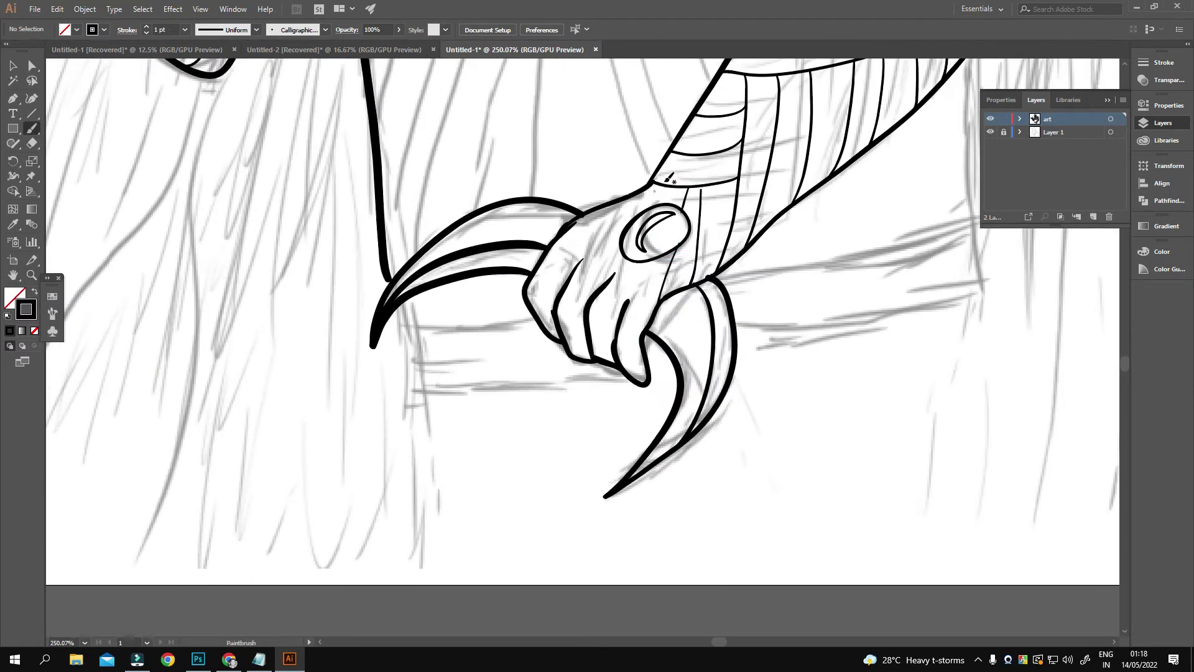
left_click_drag(646, 264, 683, 279)
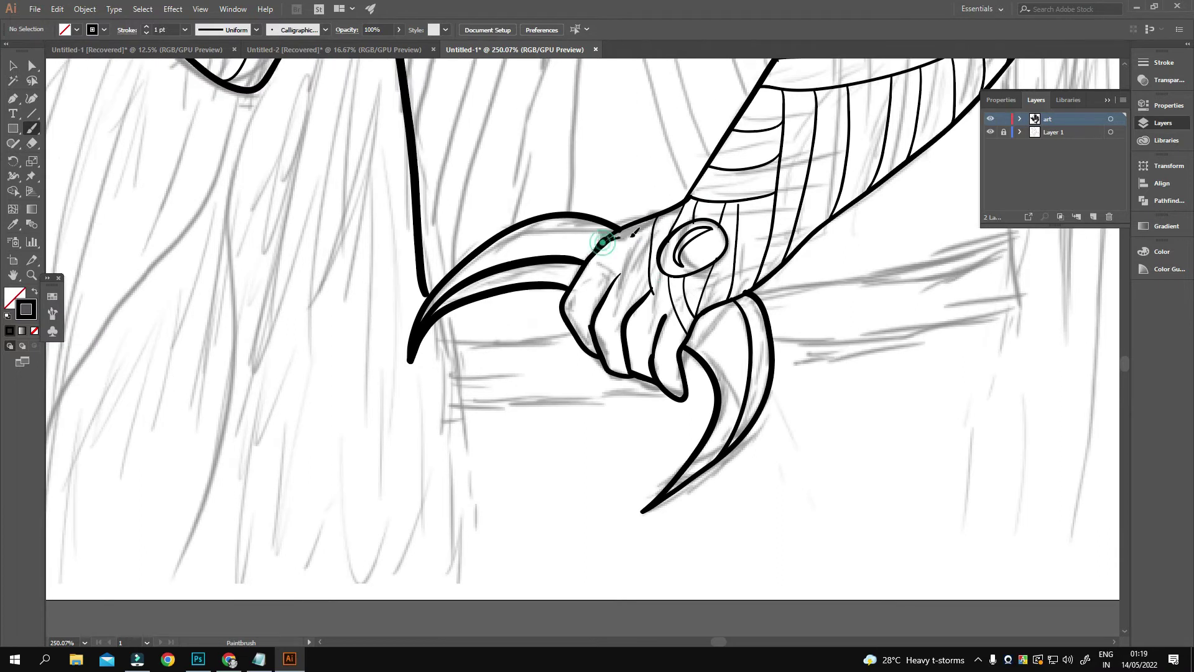
scroll(694, 336, "down", 1)
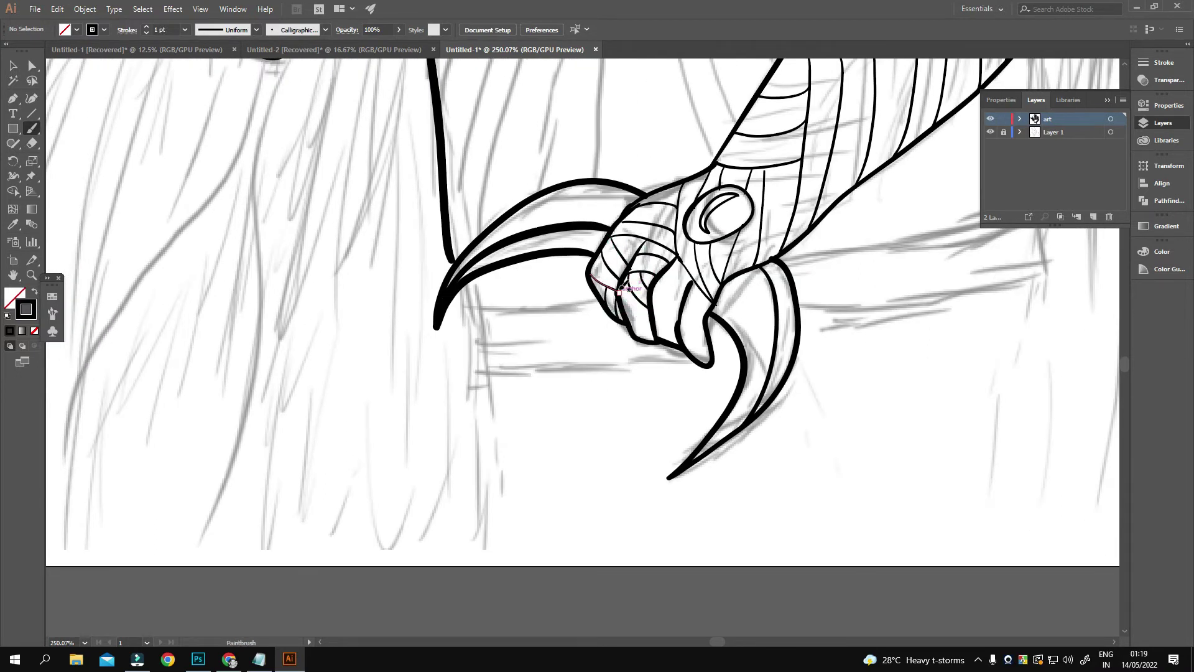
scroll(619, 278, "right", 1)
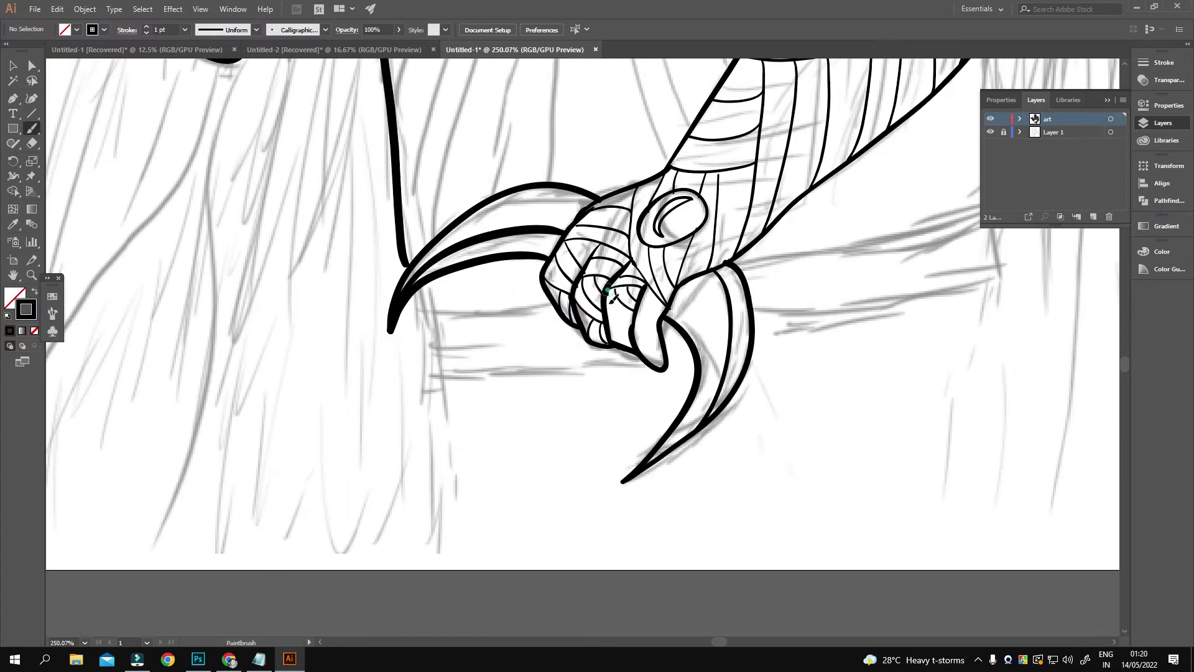
scroll(633, 336, "right", 1)
left_click_drag(567, 282, 591, 313)
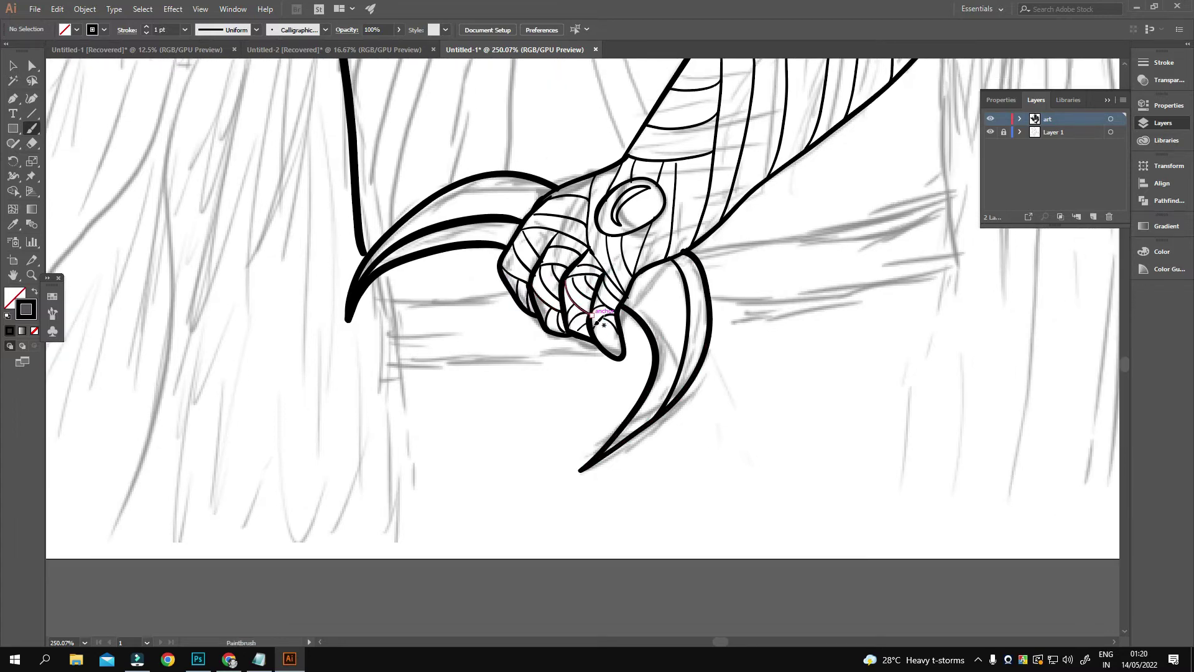
- Extend the vertical line below the claw toward the waist
scroll(596, 323, "down", 2)
scroll(622, 299, "down", 2)
scroll(684, 349, "down", 2)
scroll(663, 208, "up", 1)
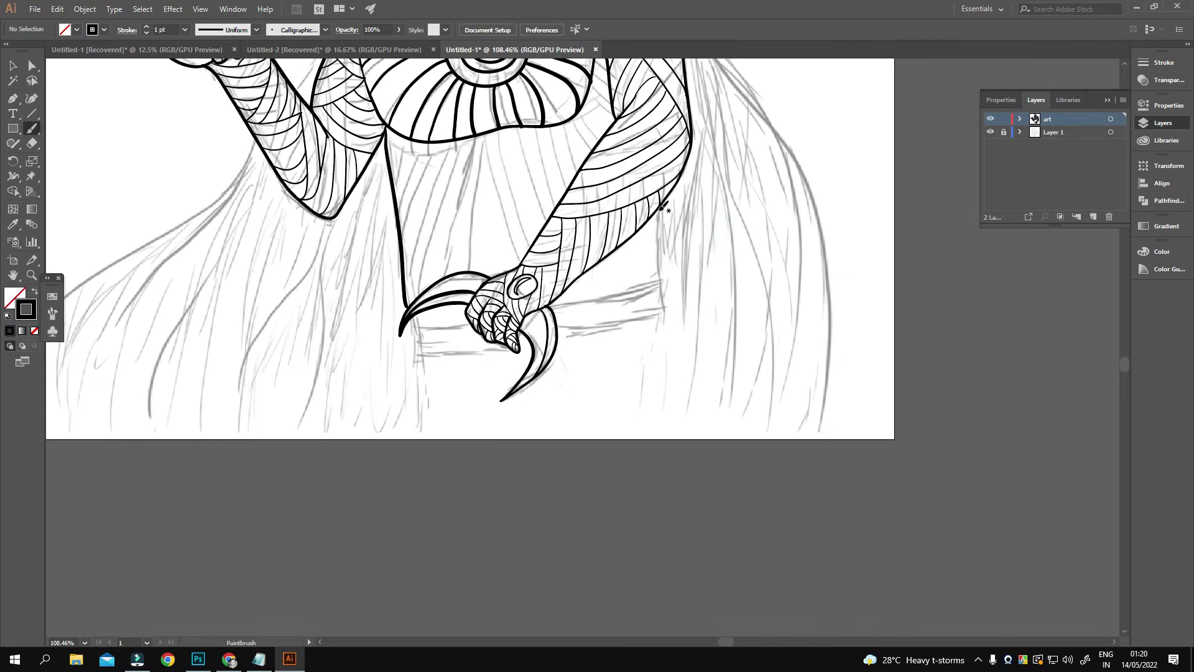
left_click_drag(666, 292, 667, 320)
left_click_drag(667, 320, 818, 336)
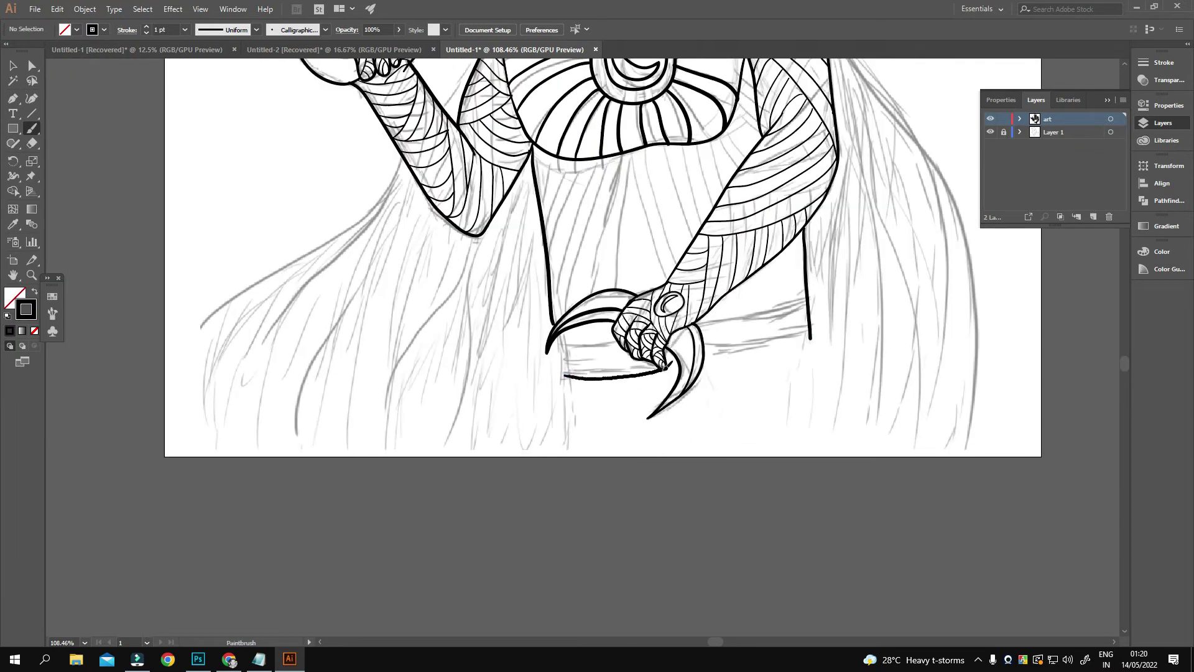
scroll(622, 299, "down", 3)
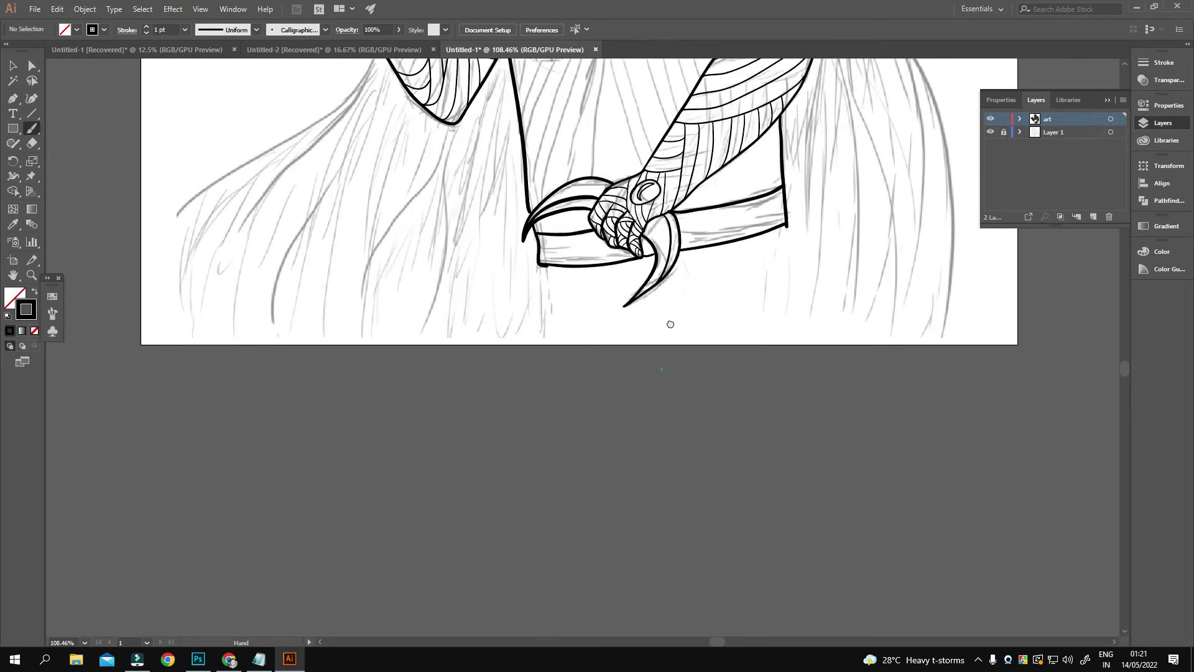
scroll(510, 266, "right", 1)
left_click_drag(649, 326, 599, 424)
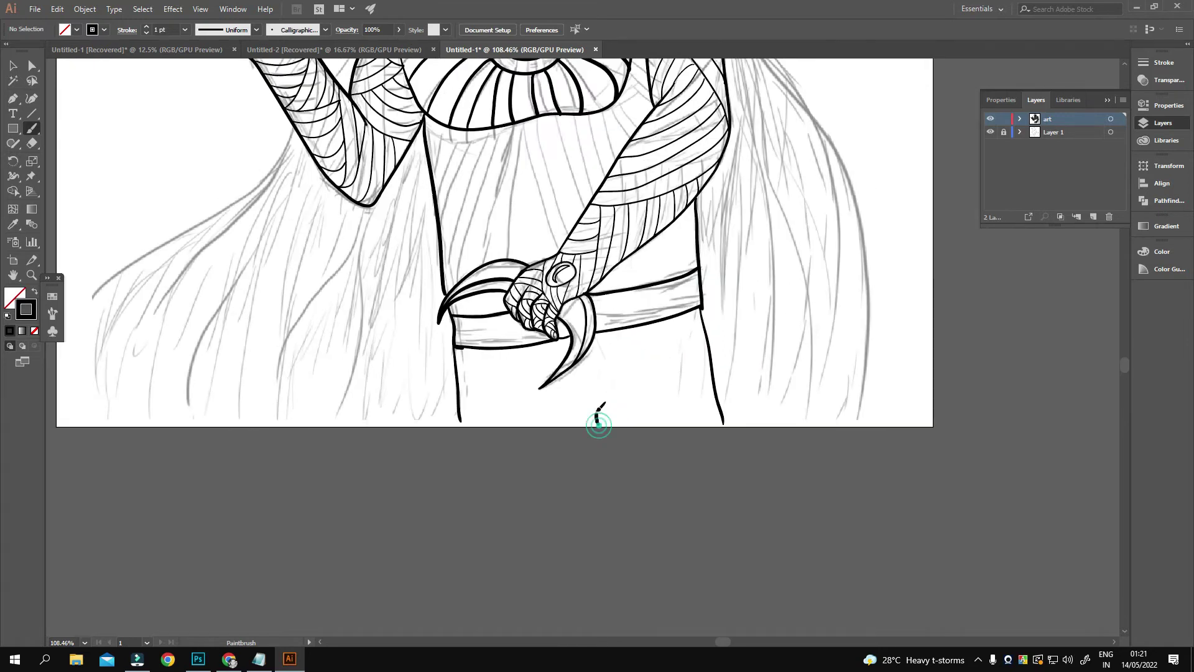
- Pan around the lower body and page bottom to review the ink
scroll(568, 267, "up", 4)
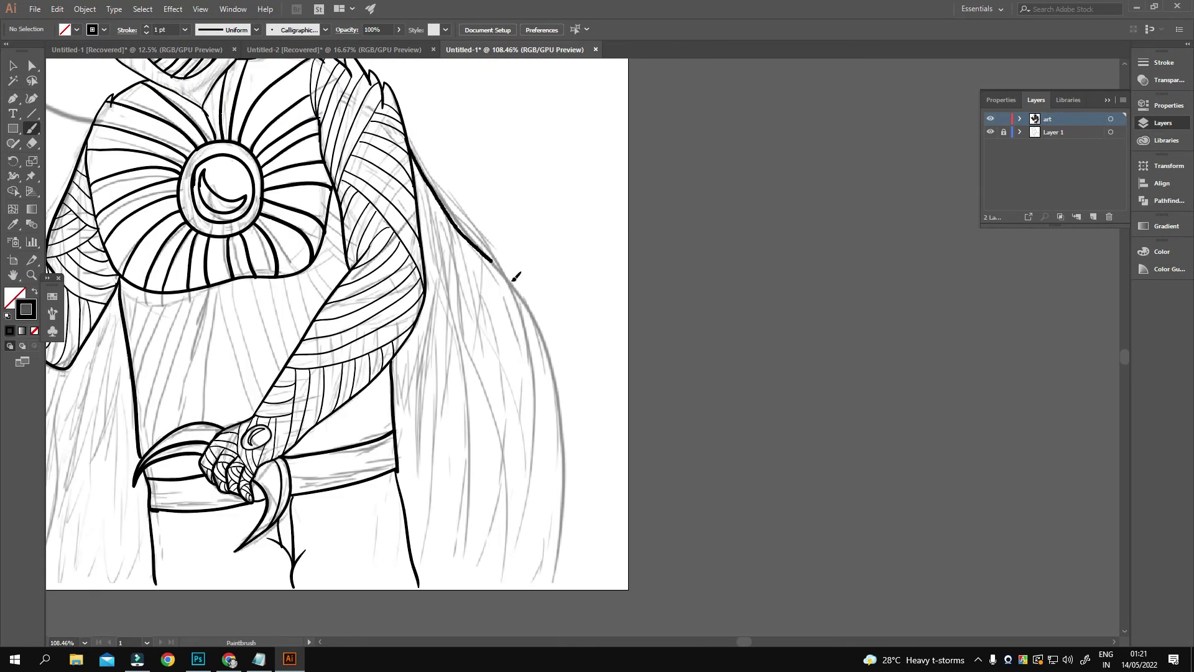
scroll(827, 307, "left", 4)
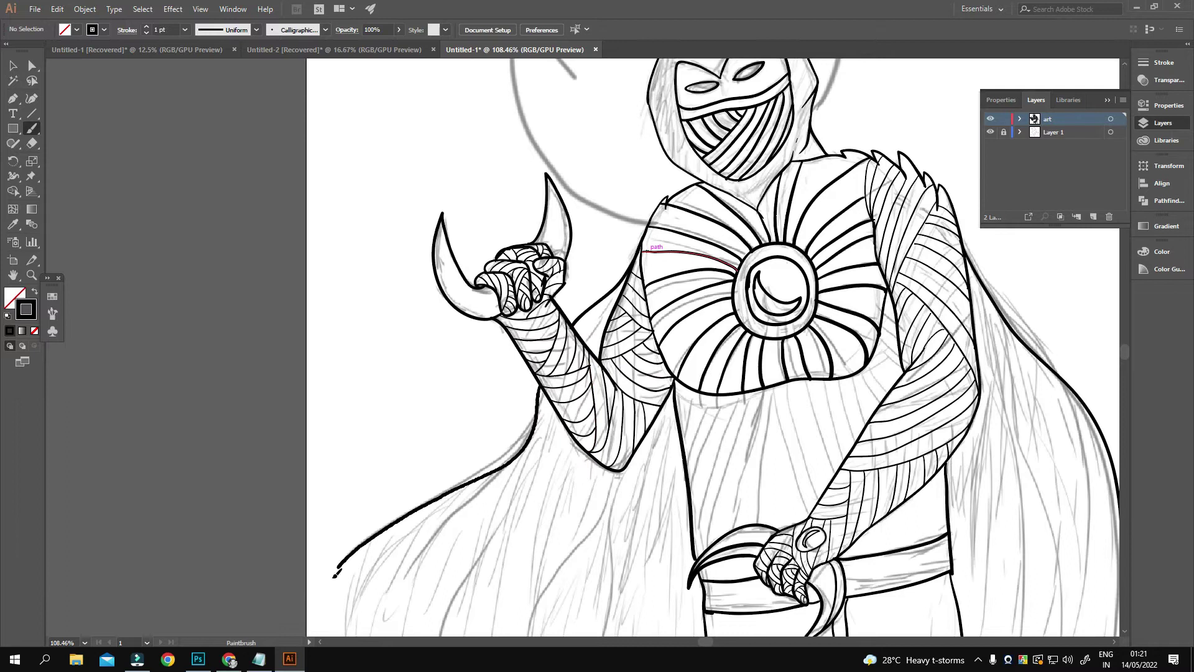
scroll(560, 373, "down", 5)
scroll(585, 405, "up", 5)
scroll(585, 404, "right", 2)
scroll(614, 435, "down", 4)
scroll(614, 435, "right", 2)
scroll(474, 269, "up", 2)
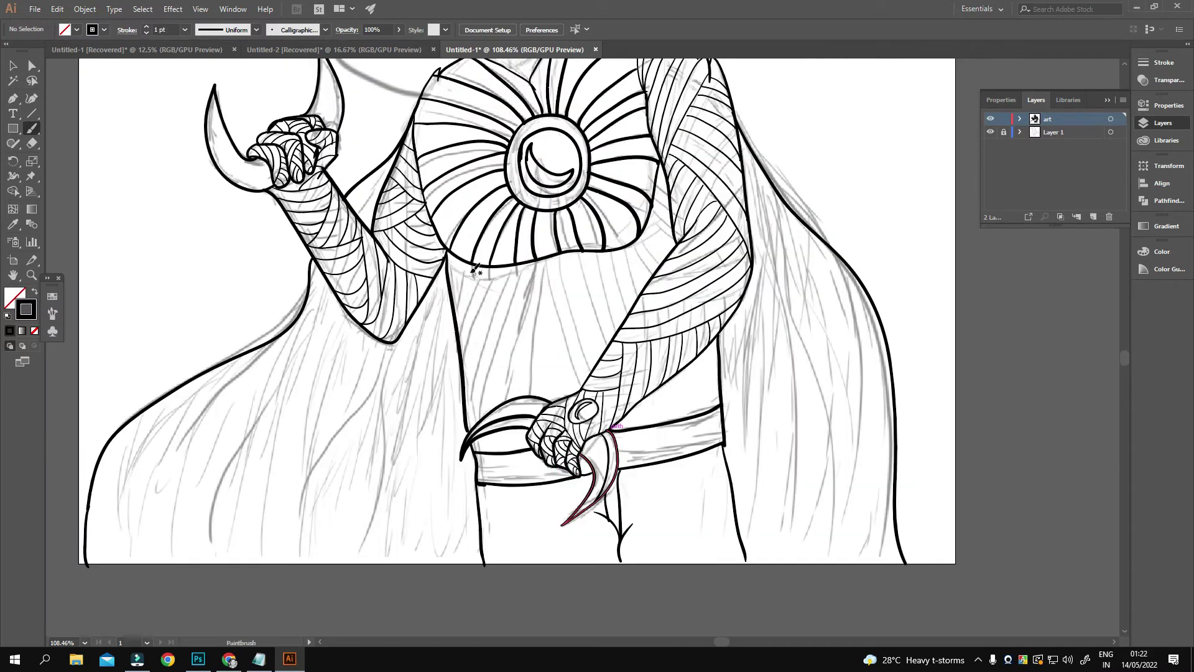
scroll(647, 240, "down", 1)
scroll(647, 240, "left", 1)
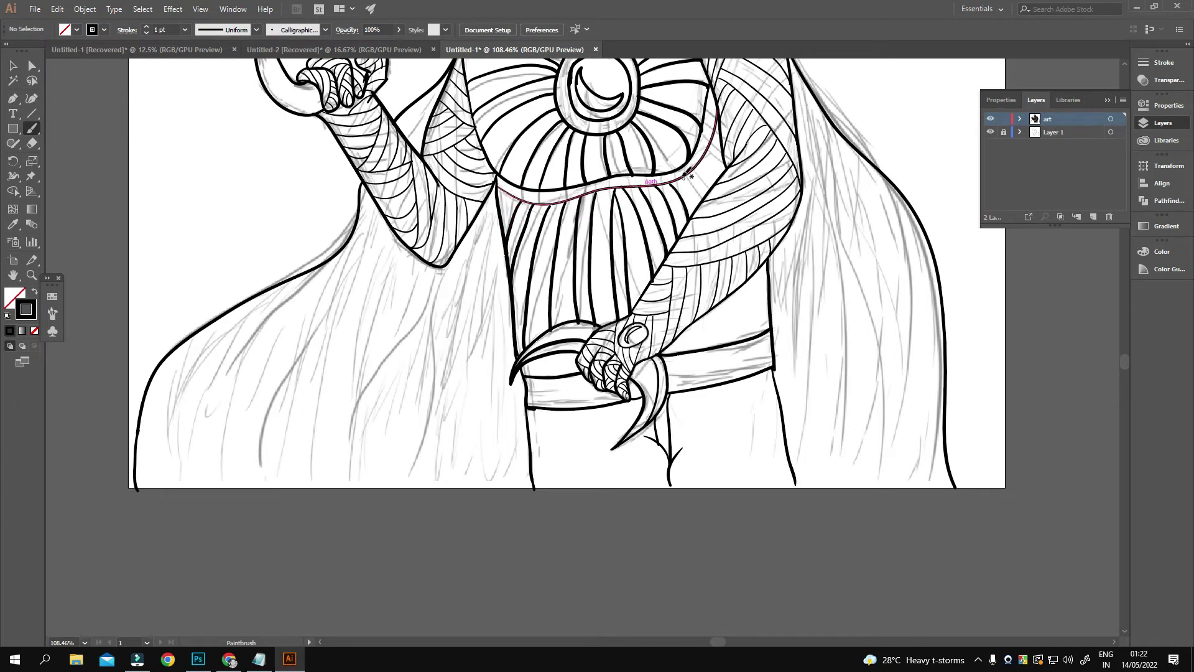
scroll(709, 137, "down", 5, "alt")
scroll(716, 209, "up", 4, "alt")
- Raise the shoulder spike's tip by dragging its anchor point higher
scroll(716, 208, "down", 2, "alt")
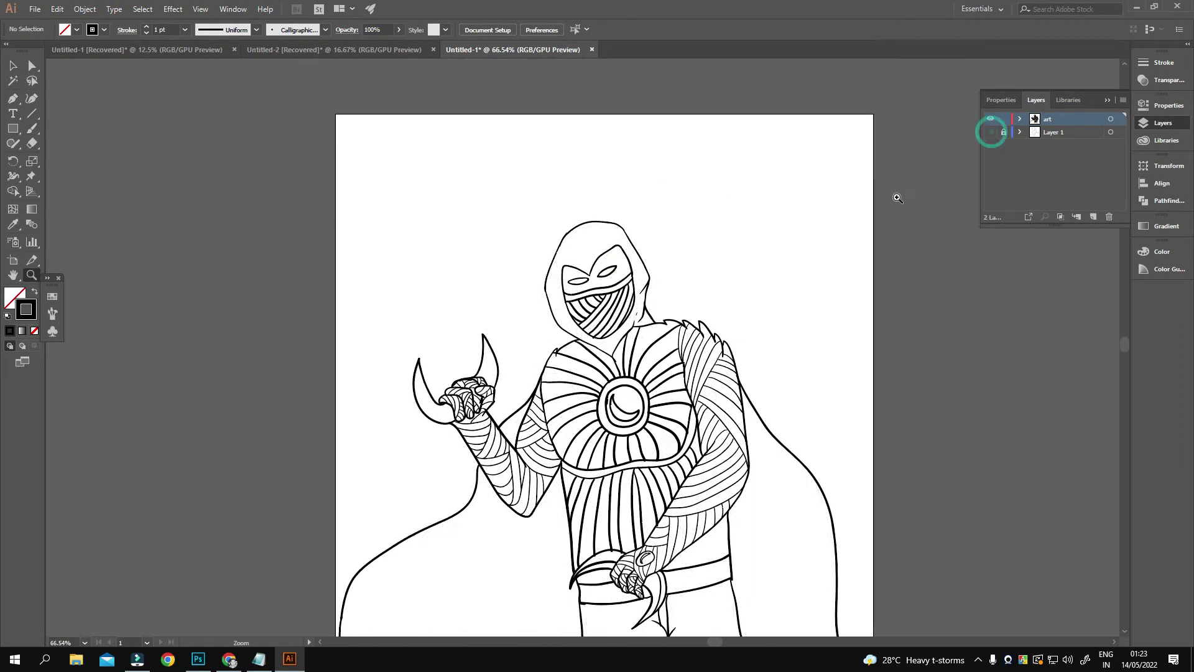
scroll(706, 318, "up", 6, "alt")
key("a")
left_click(705, 318)
left_click_drag(760, 326, 757, 290)
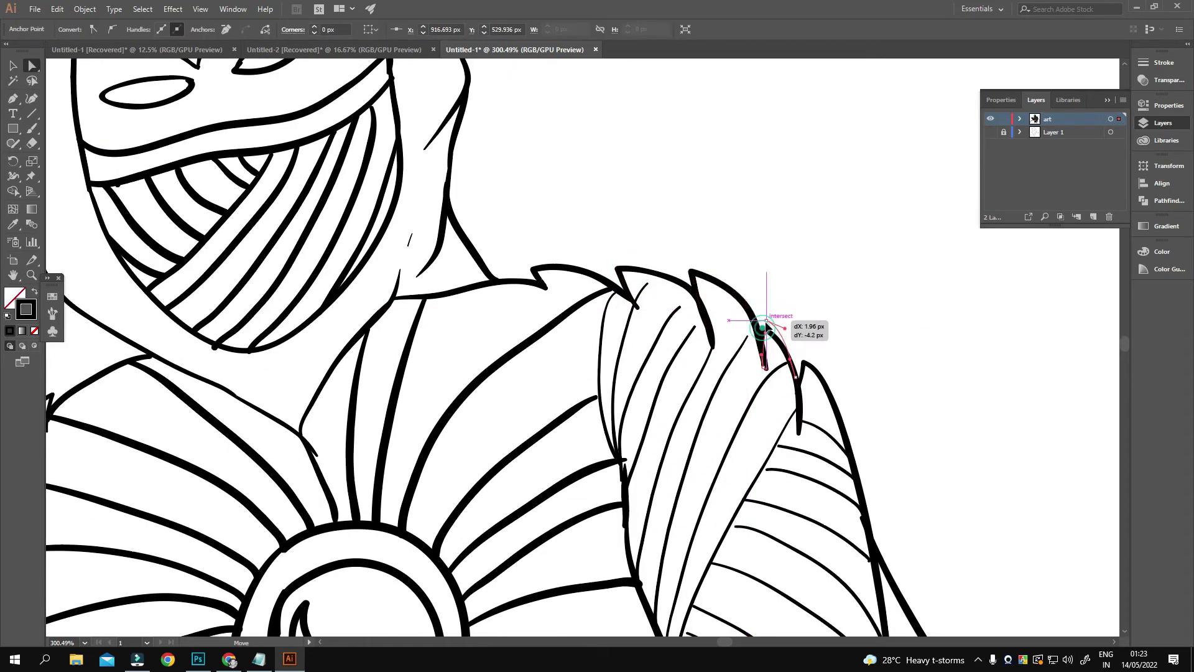
- Zoom out, then drag anchor points to reshape the raised crescent blade's tip
key("ctrl+shift+a")
scroll(761, 432, "down", 5, "alt")
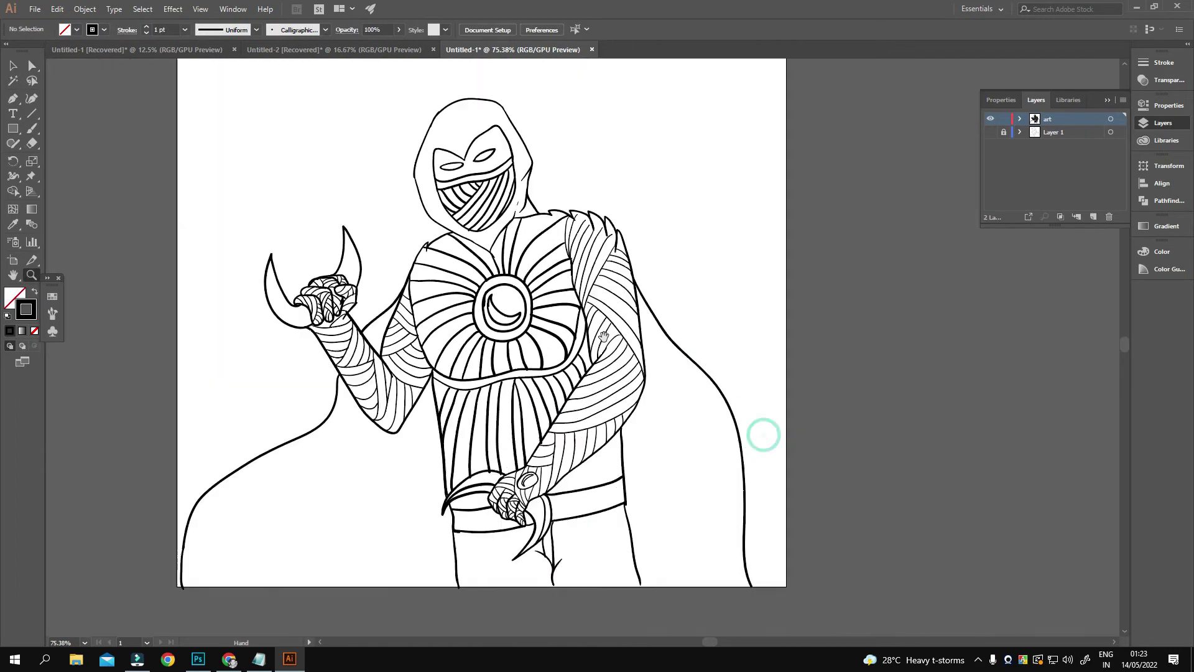
left_click_drag(761, 433, 596, 345)
scroll(606, 87, "up", 4, "alt")
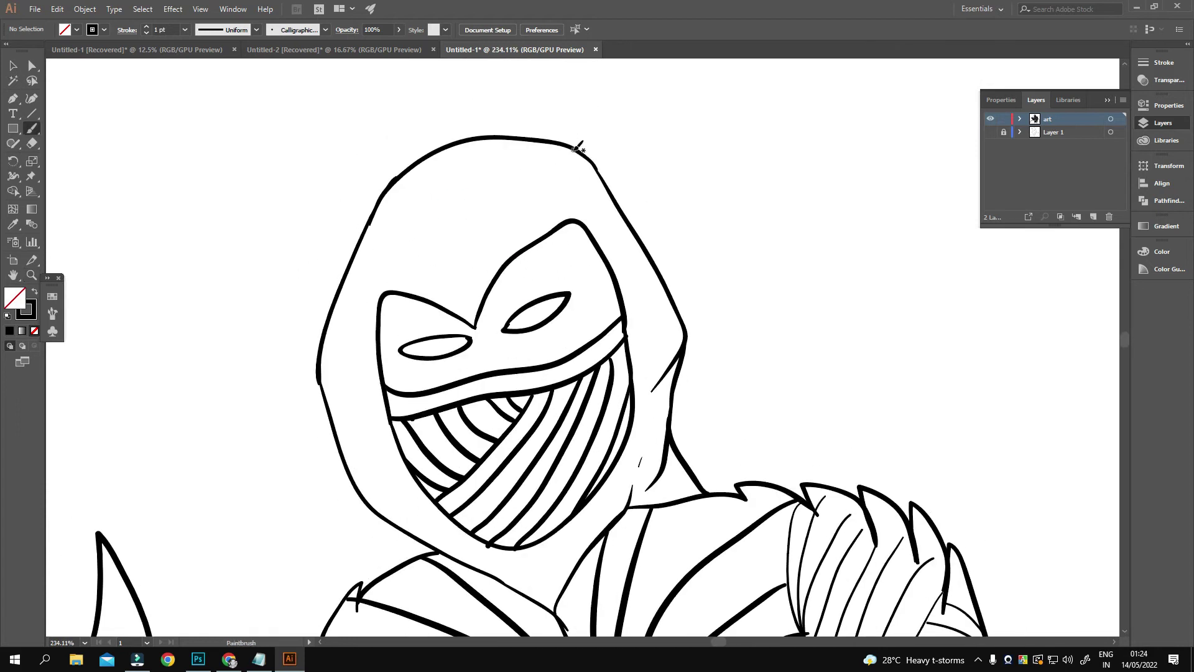
key("b")
scroll(411, 280, "down", 3)
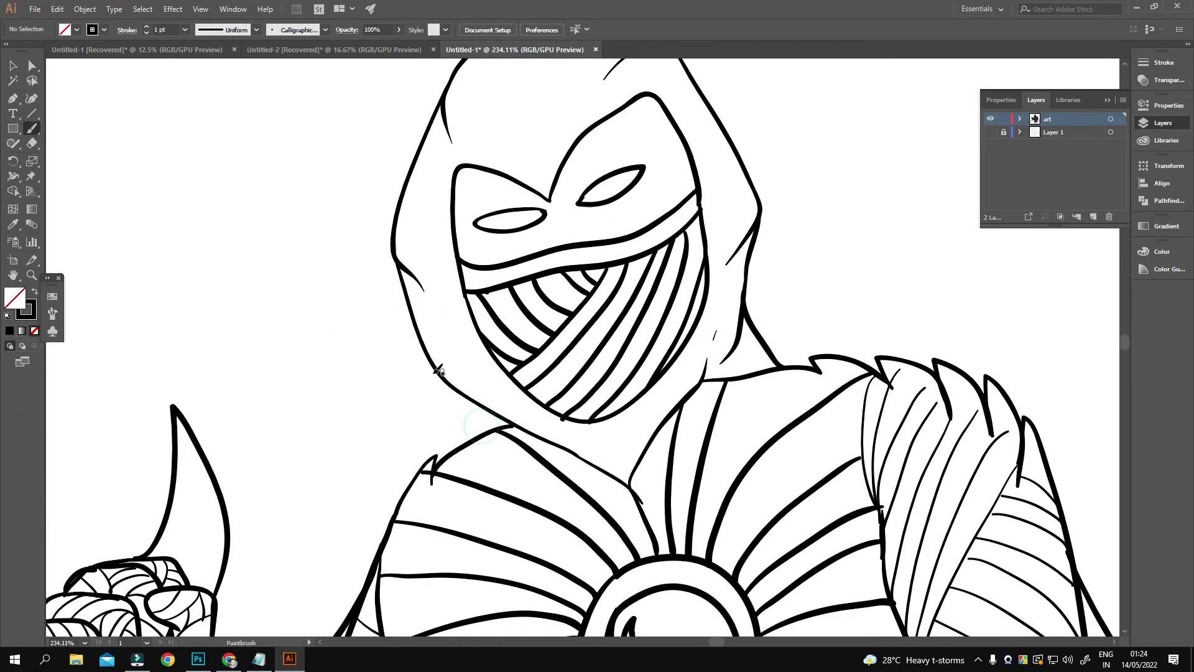
scroll(480, 473, "down", 4)
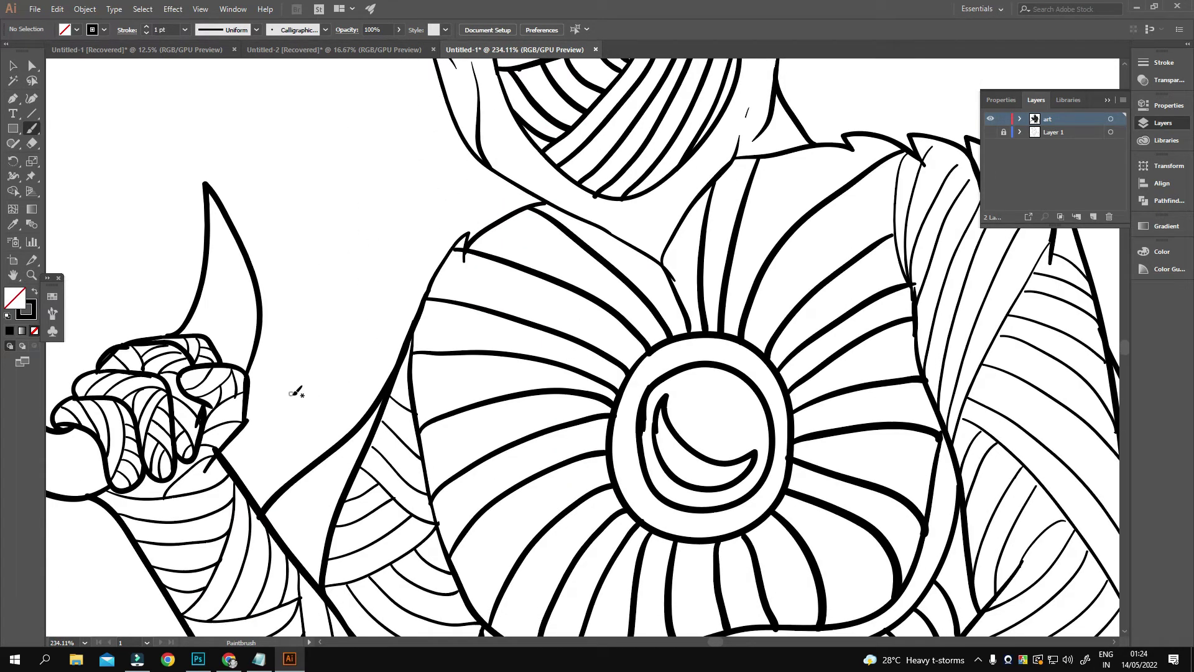
scroll(297, 392, "left", 5)
key("a")
left_click(307, 336)
left_click_drag(323, 361, 296, 341)
key("z")
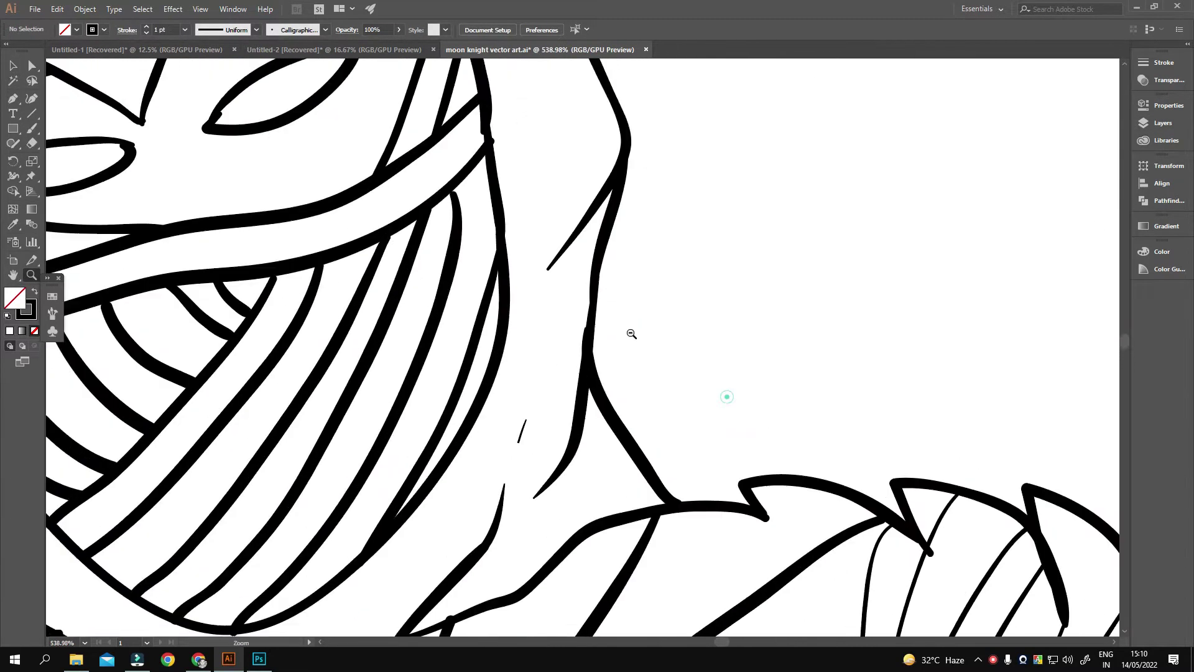
- Draw two crease lines on the belt beside the lower hand
left_click(631, 334, "alt")
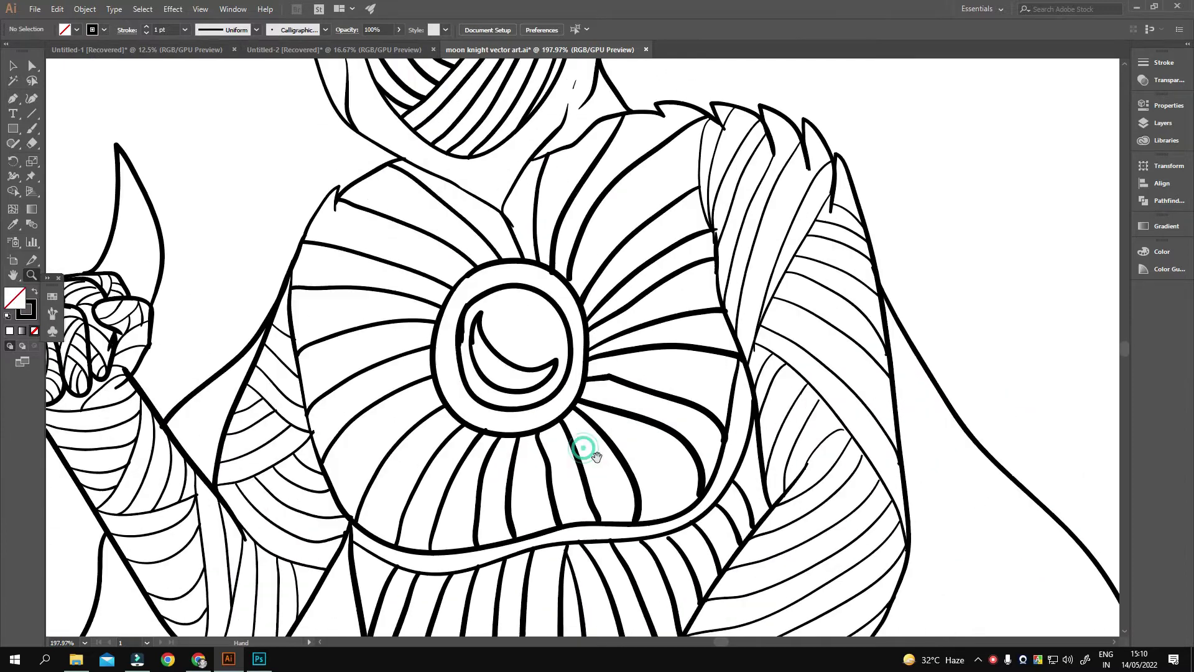
key("v")
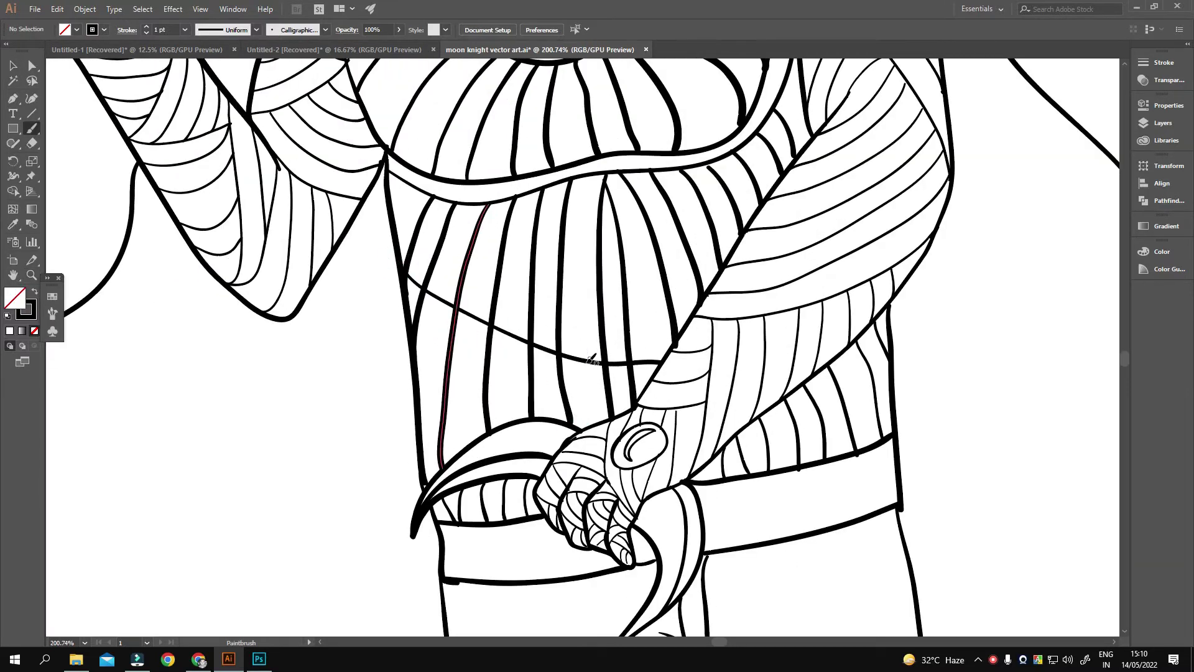
scroll(591, 359, "down", 10)
scroll(833, 263, "up", 10)
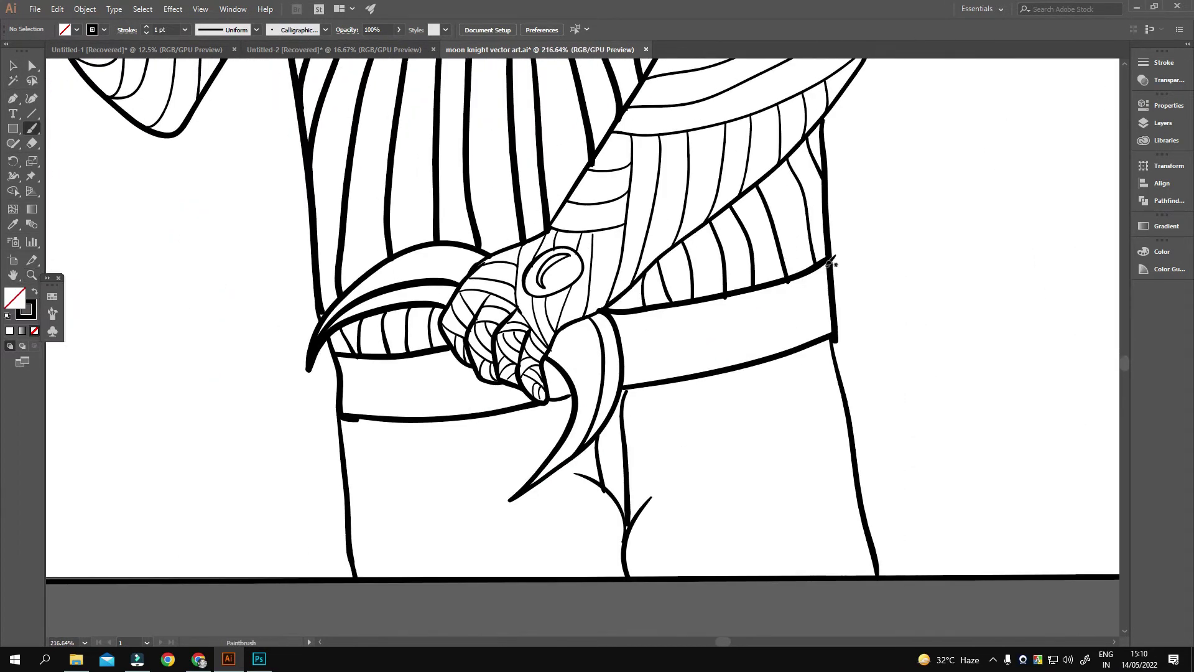
scroll(831, 263, "left", 5)
left_click_drag(696, 292, 821, 273)
scroll(746, 286, "left", 3)
left_click_drag(713, 284, 904, 344)
scroll(693, 308, "left", 5)
- Draw black-filled shadow shapes on the trouser legs with the Pencil
key("z")
left_click(568, 382, "alt")
scroll(599, 464, "up", 8)
key("b")
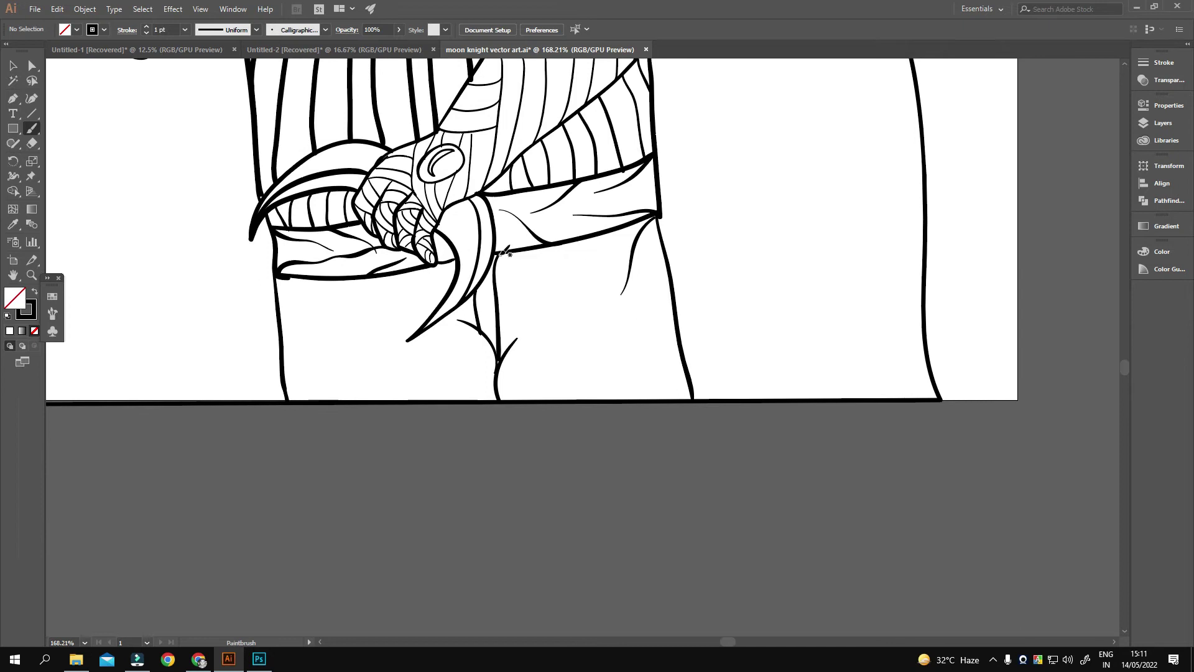
left_click_drag(557, 313, 580, 336)
key("n")
left_click_drag(529, 378, 569, 299)
key("shift+x")
mouse_move(525, 336)
left_mouse_down()
mouse_move(528, 377)
mouse_move(567, 288)
mouse_move(612, 372)
left_mouse_up()
- Draw jagged black shadow shapes on the left leg, between the legs and on the right leg
left_click_drag(439, 256, 442, 373)
left_click_drag(591, 299, 488, 308)
left_click_drag(632, 206, 613, 302)
left_click_drag(689, 309, 700, 376)
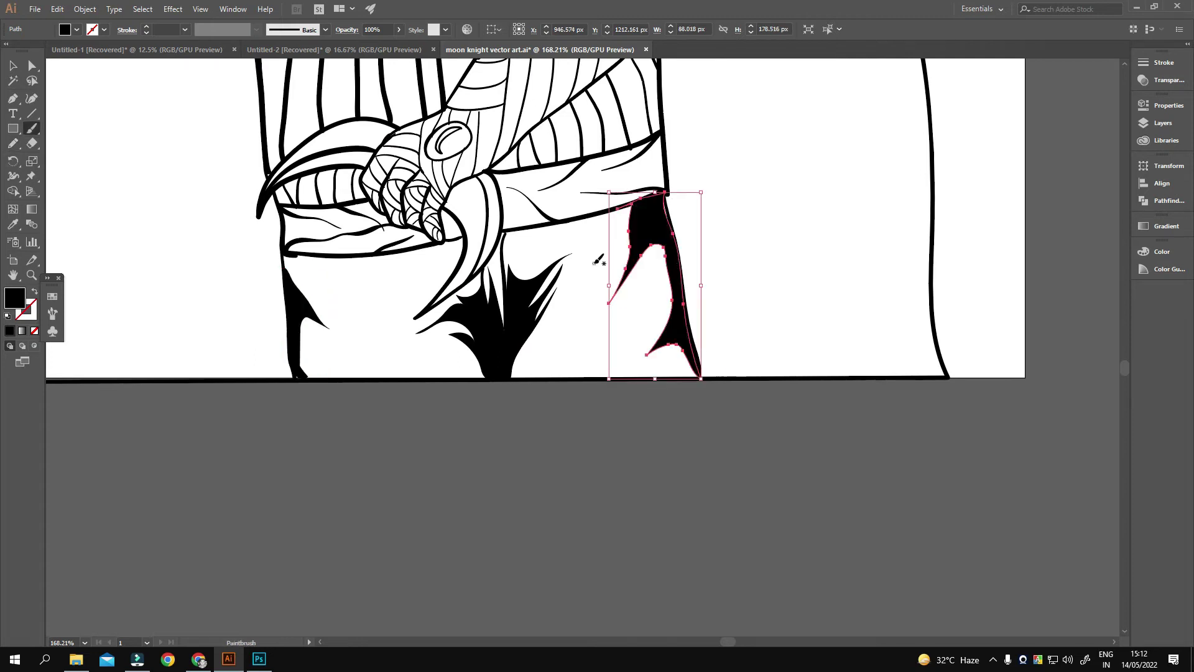
scroll(600, 253, "down", 5)
- Restore the fill and stroke colours and zoom in on the lower hand and belt
mouse_move(571, 407)
left_mouse_down()
mouse_move(598, 360)
mouse_move(472, 312)
left_mouse_up()
scroll(598, 361, "up", 5)
scroll(643, 317, "down", 5)
scroll(622, 336, "up", 5)
key("c")
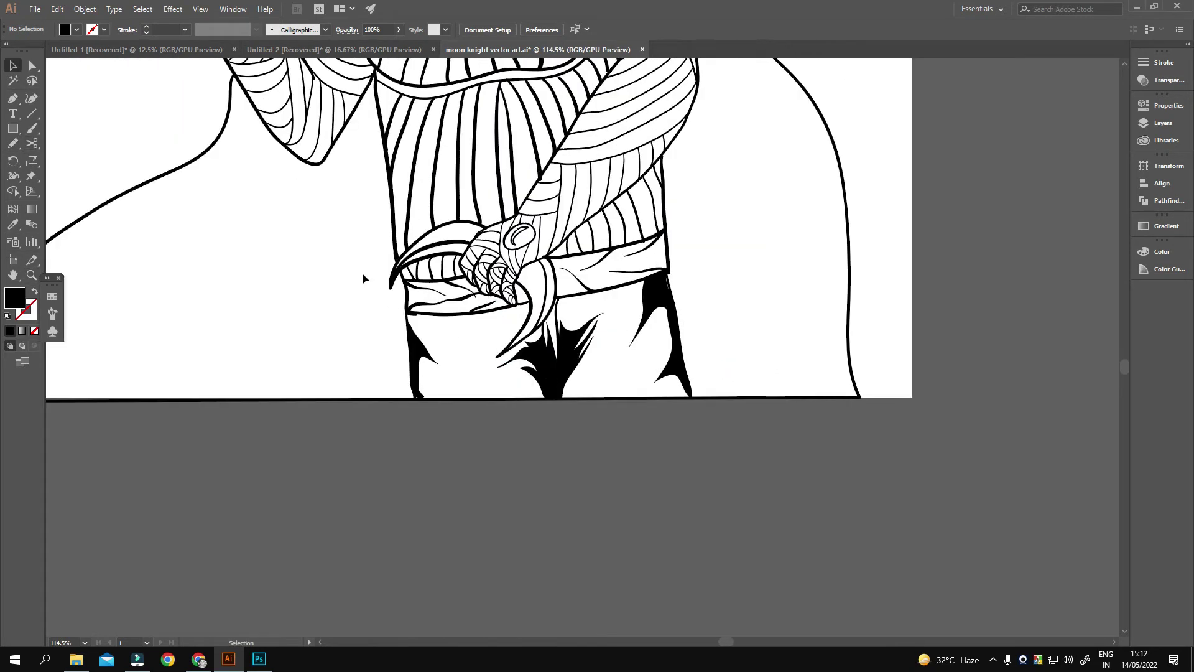
key("shift+x")
key("v")
key("shift+x")
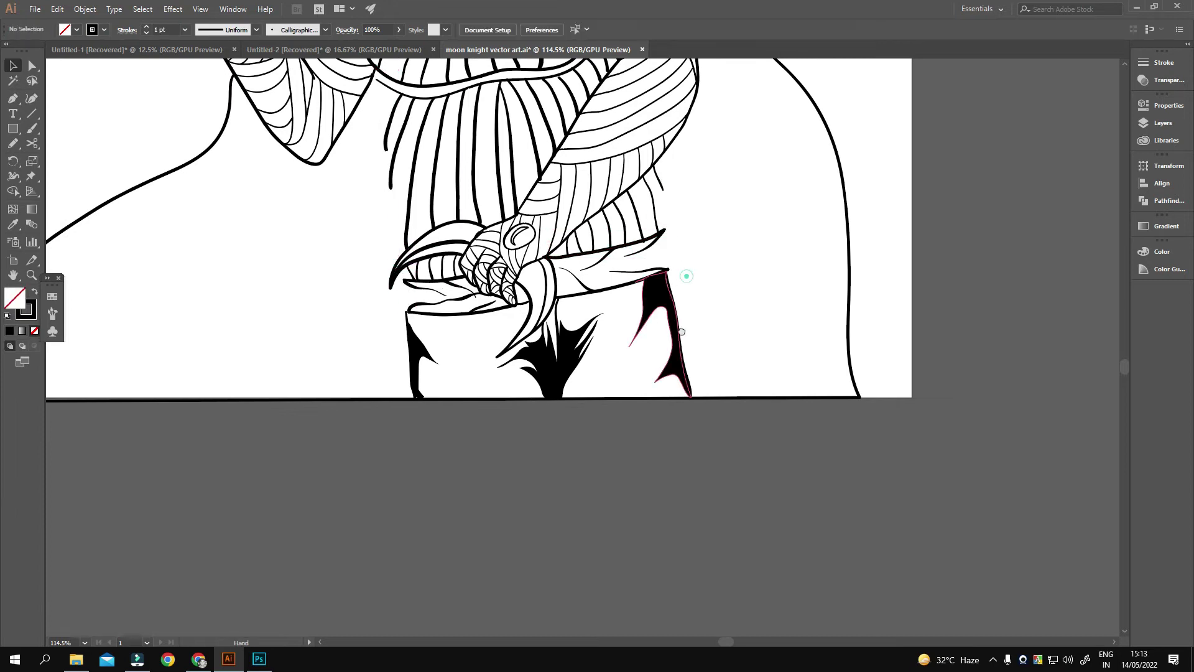
key("z")
left_click(627, 394, "alt")
left_click(714, 360, "alt")
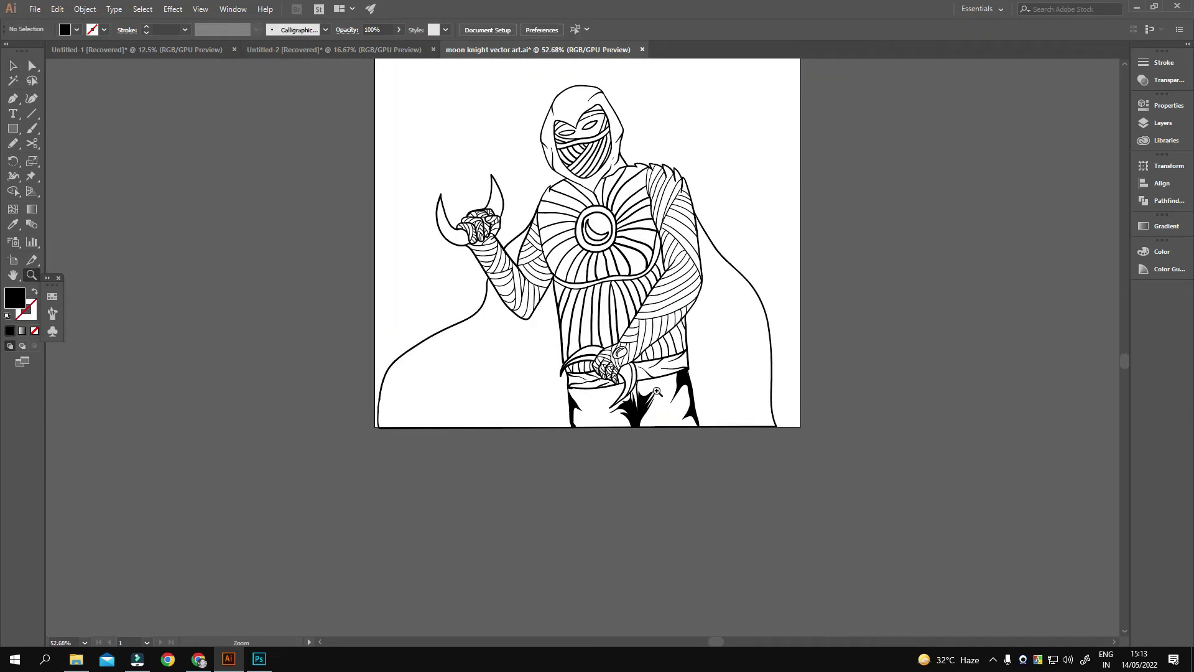
left_click(799, 355)
- Select and remove the stray small curve and lower hatch lines on the belt
key("shift+x")
key("v")
left_click(742, 307)
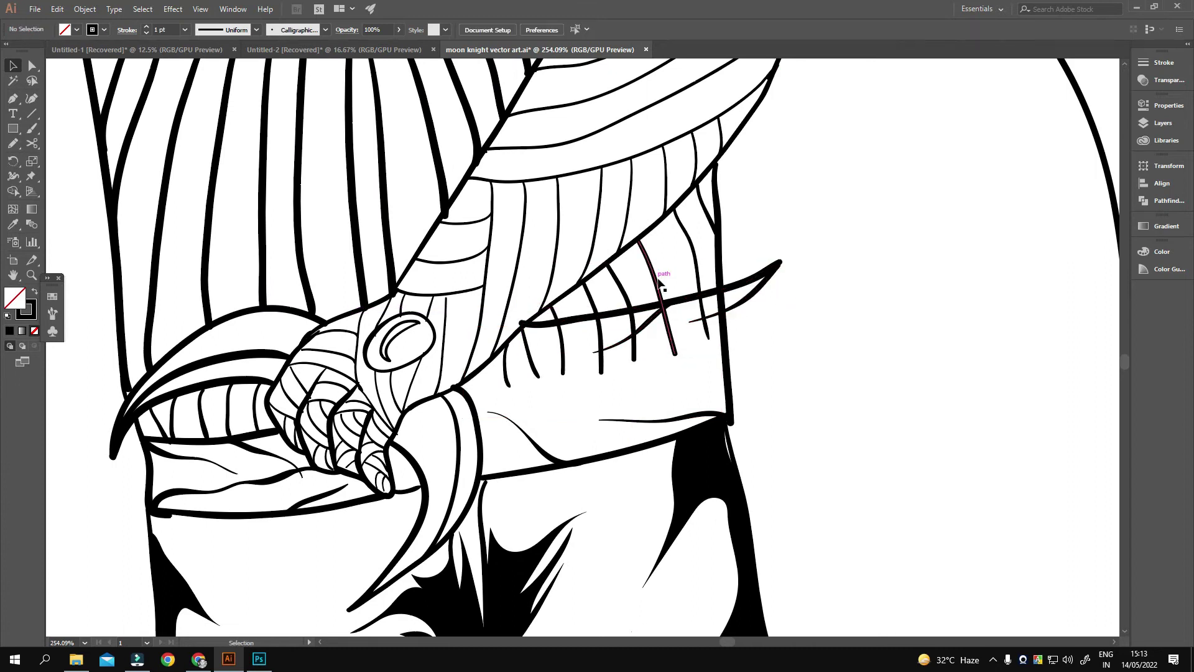
left_click_drag(742, 307, 880, 330)
left_click(350, 375)
scroll(350, 375, "down", 2)
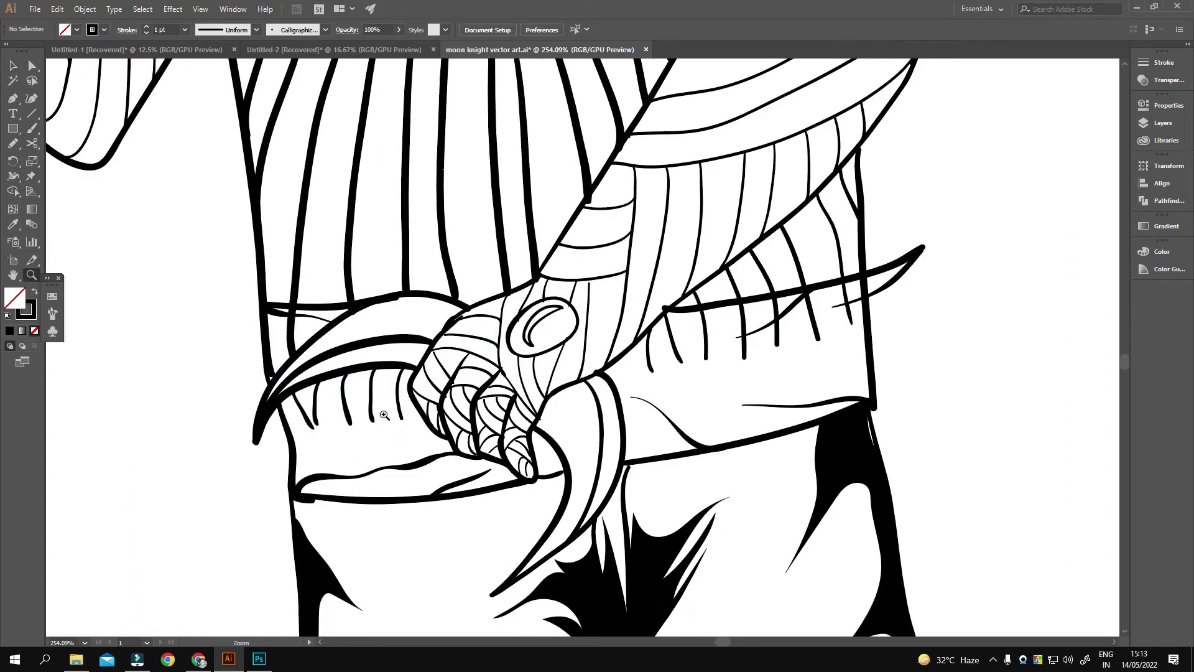
scroll(794, 303, "up", 1)
left_click(622, 355)
key("ctrl+z")
key("ctrl+z")
key("ctrl+z")
key("ctrl+z")
key("ctrl+z")
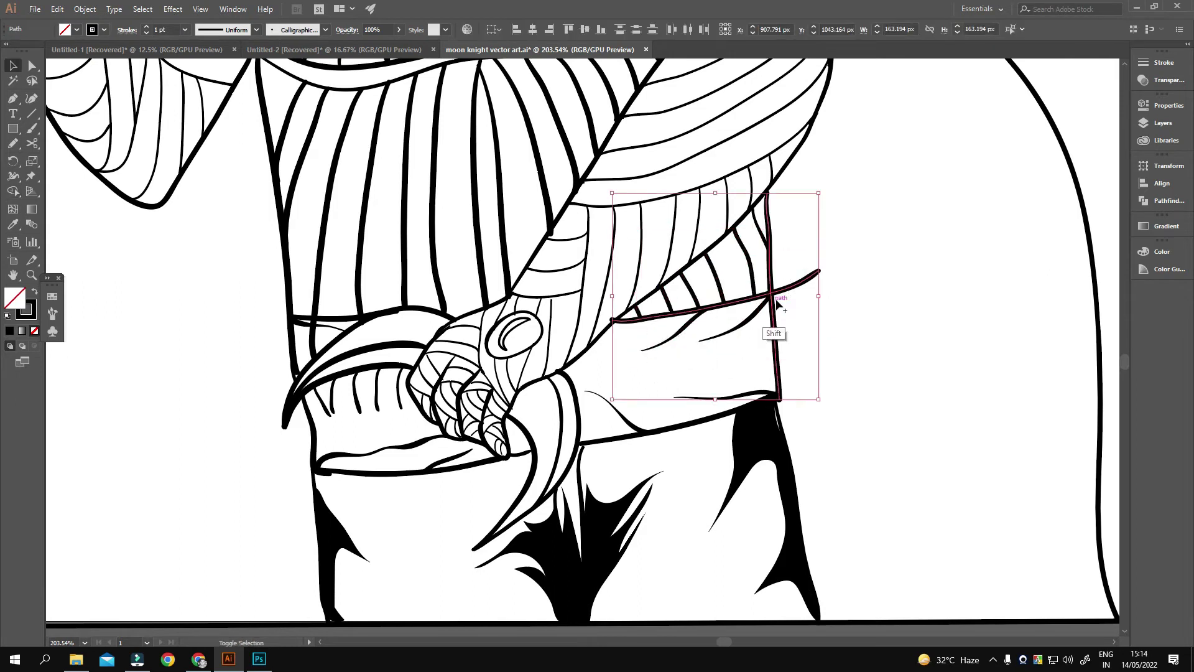
- Move a belt line up into place and nudge the stripe above the lower blade
scroll(728, 328, "left", 3)
left_click_drag(541, 426, 525, 373)
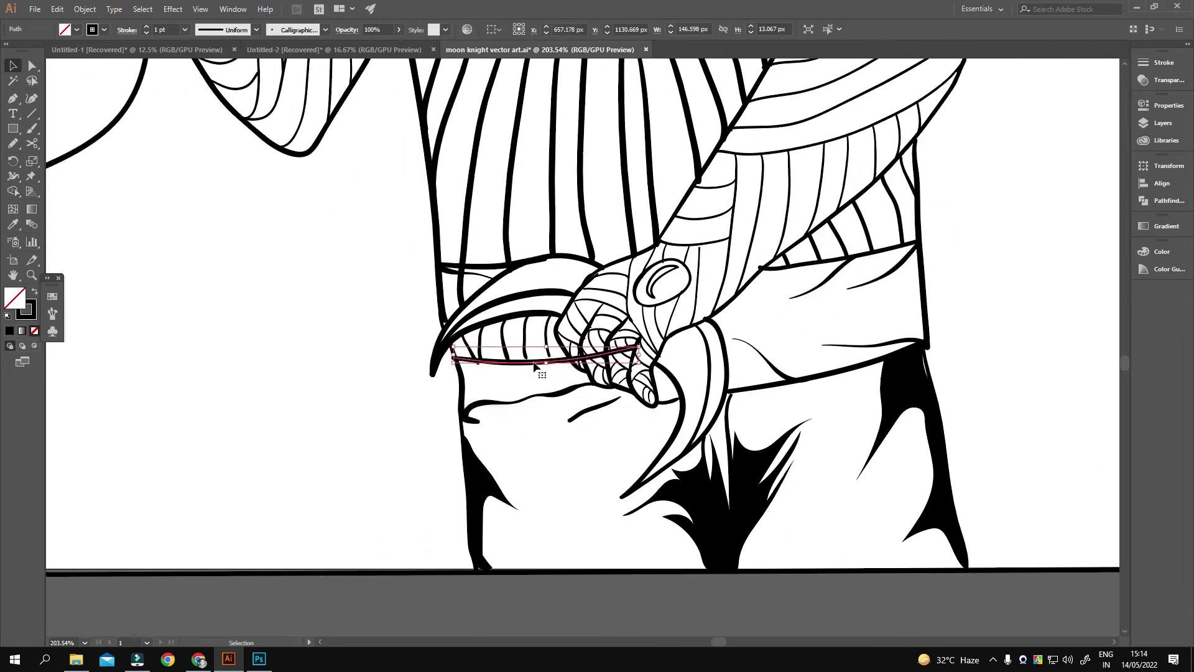
left_click(524, 374)
mouse_move(596, 439)
left_mouse_down()
mouse_move(553, 404)
mouse_move(522, 399)
left_mouse_up()
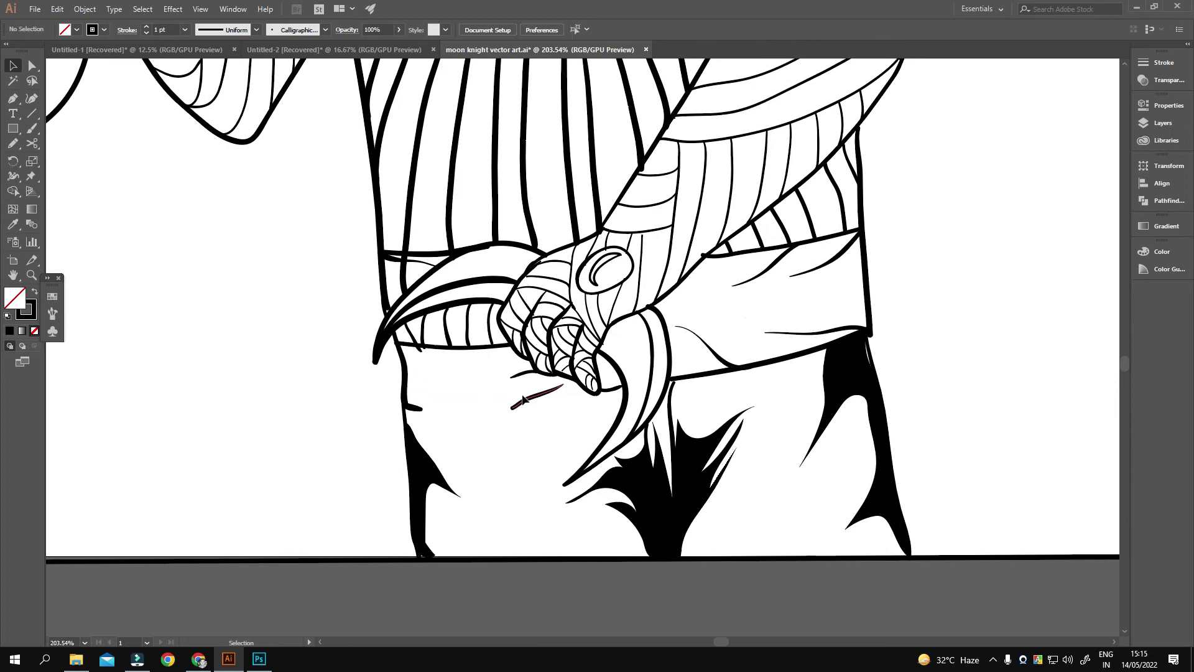
left_click_drag(441, 361, 386, 339)
left_click(676, 325)
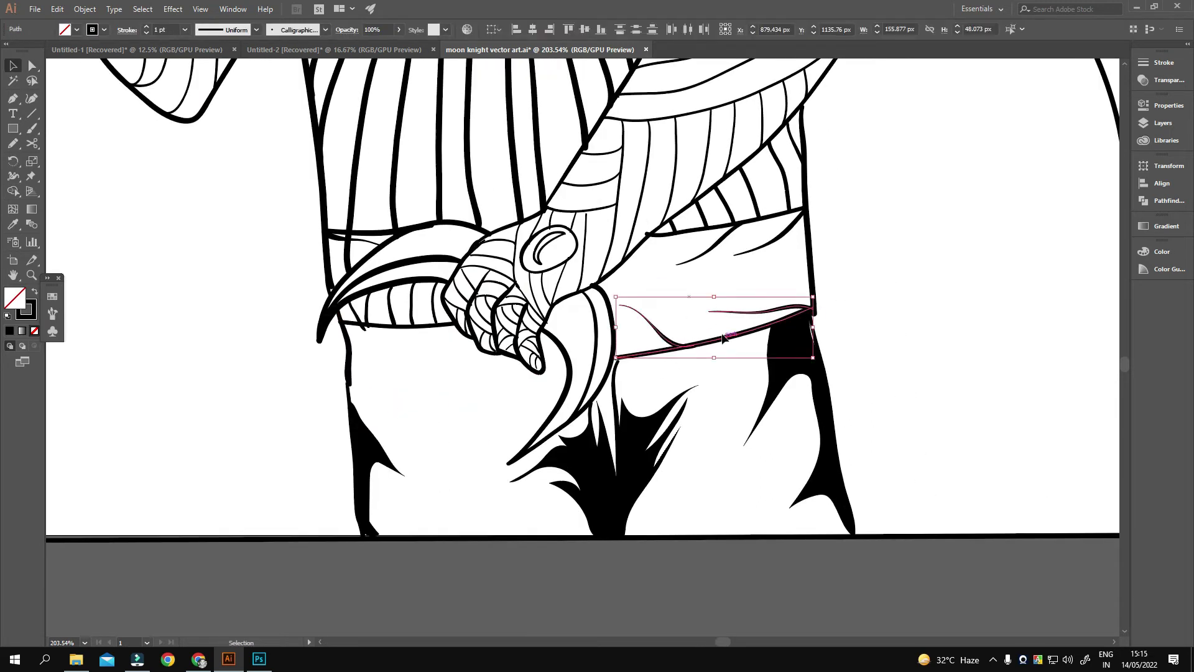
left_click(676, 325)
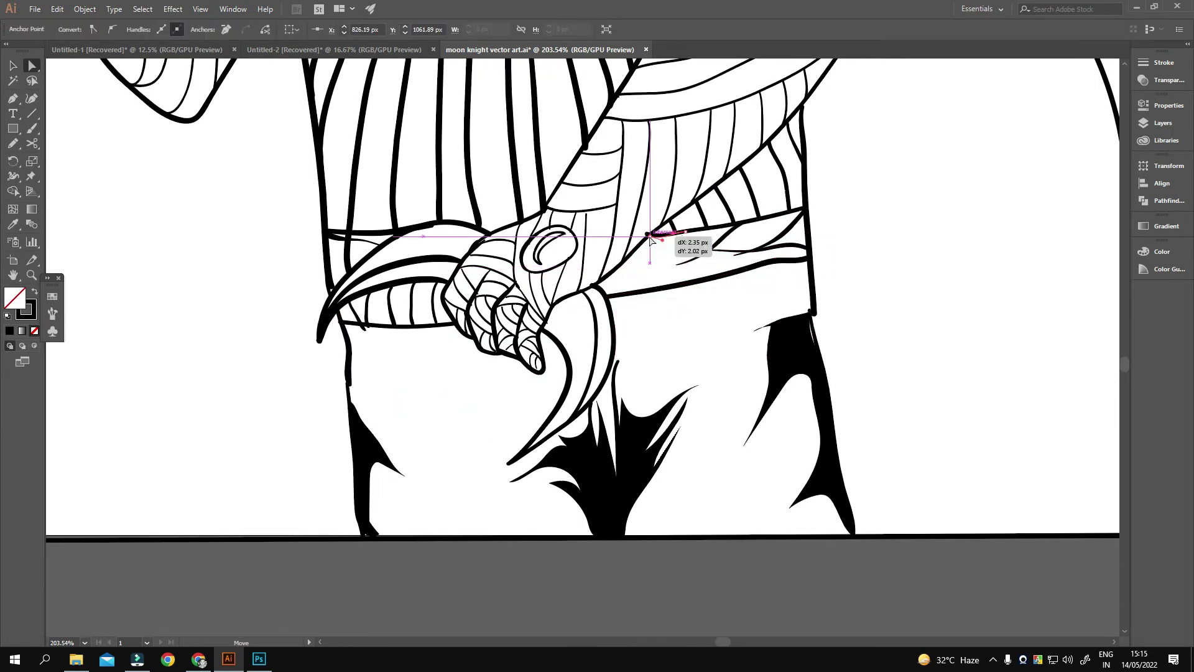
scroll(688, 226, "up", 1)
left_click_drag(710, 365, 713, 419)
left_click(669, 387)
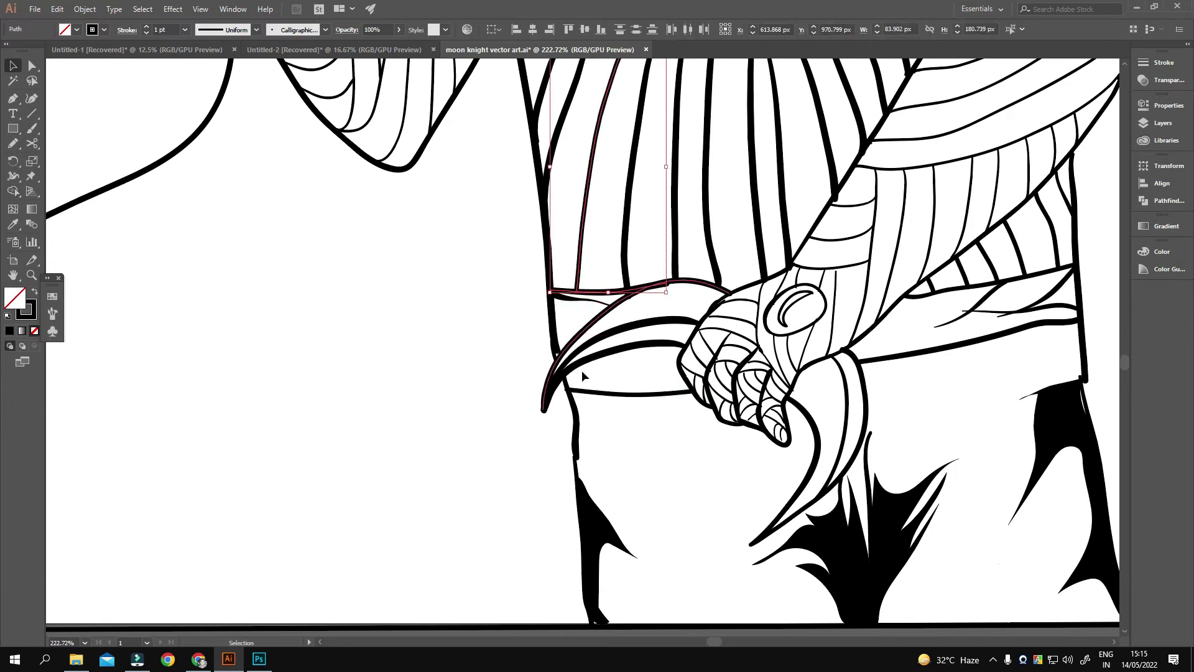
- Adjust an anchor on the stripe, shift a belt line slightly left, then zoom out
key("ctrl+0")
scroll(809, 353, "up", 5)
key("a")
left_click(809, 348)
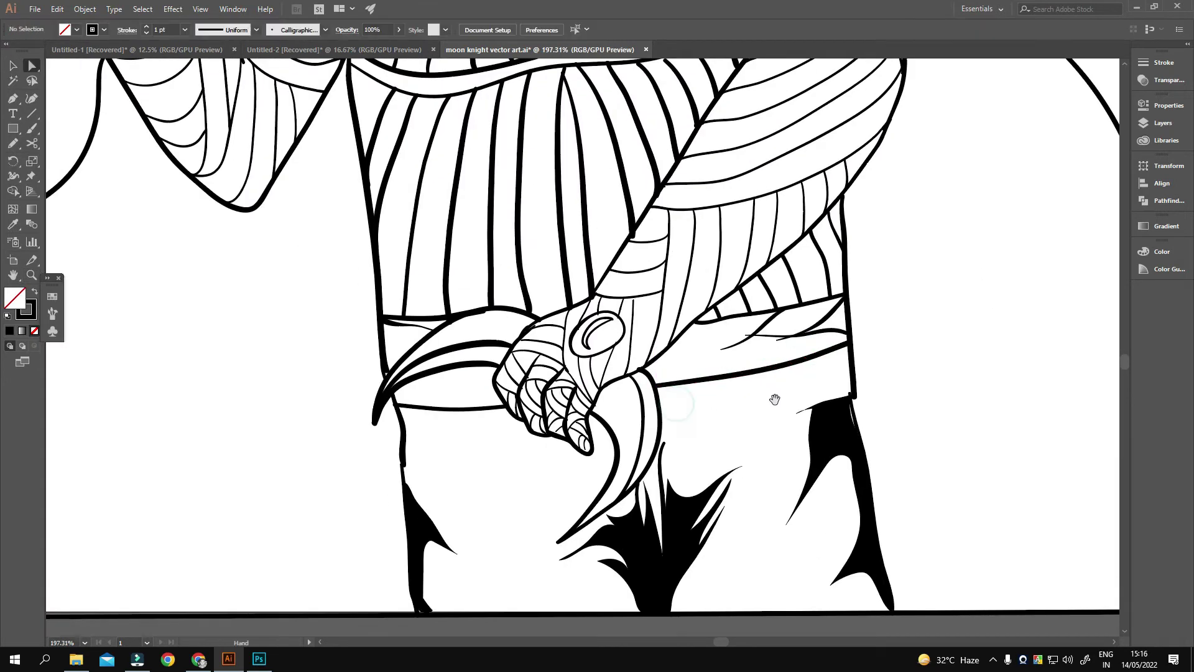
scroll(772, 394, "up", 1)
key("v")
left_click_drag(834, 357, 774, 369)
key("z")
scroll(692, 450, "down", 5)
scroll(691, 449, "up", 3)
scroll(692, 449, "down", 3)
scroll(692, 450, "down", 1)
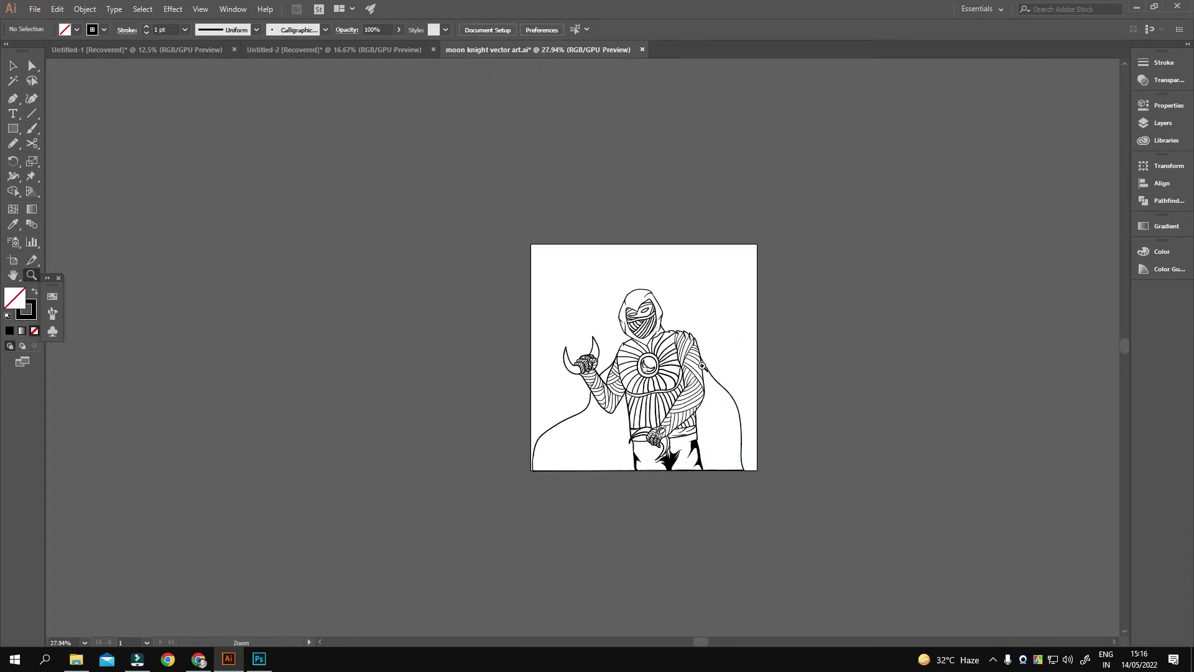
scroll(619, 349, "up", 8)
- Draw black shadows near the neck and between the chest rays
mouse_move(473, 186)
left_mouse_down()
mouse_move(489, 215)
mouse_move(489, 199)
mouse_move(412, 263)
mouse_move(398, 236)
left_mouse_up()
key("n")
left_click_drag(435, 205, 411, 243)
left_click_drag(454, 153, 585, 261)
mouse_move(516, 186)
left_mouse_down()
mouse_move(304, 244)
mouse_move(469, 281)
left_mouse_up()
- Add a black shadow beside the neck and another along a chest ray
left_click_drag(530, 184, 535, 182)
left_click_drag(432, 382, 452, 324)
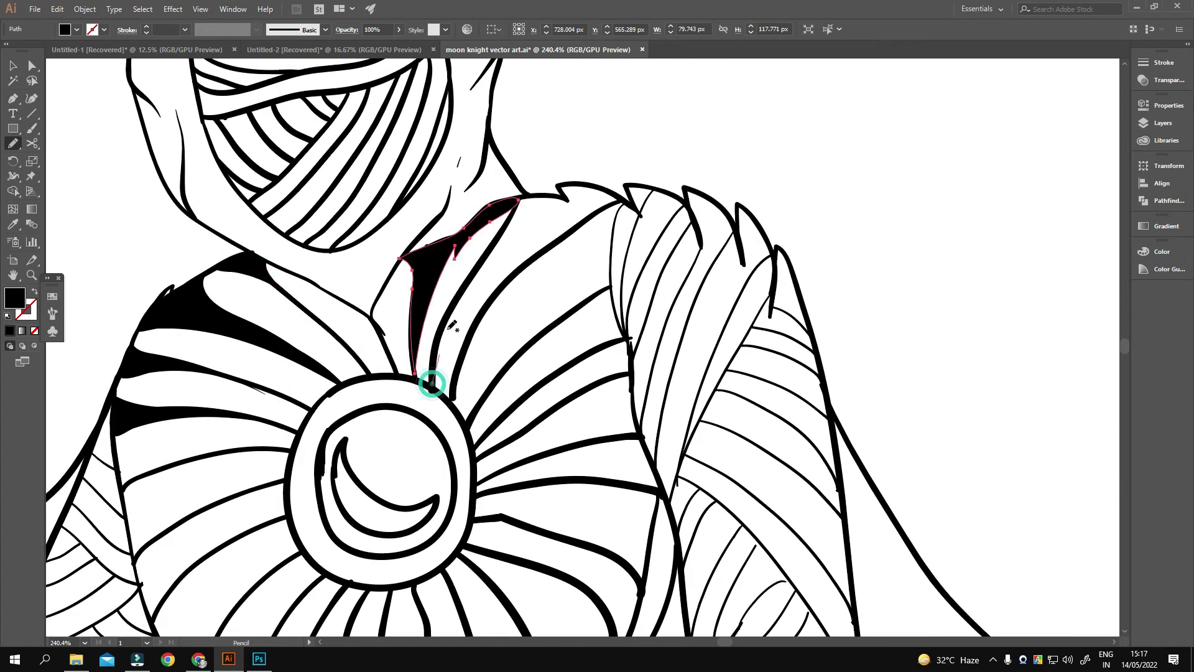
left_click_drag(491, 249, 541, 261)
left_click_drag(395, 283, 477, 216)
left_click_drag(389, 240, 384, 241)
scroll(543, 201, "down", 1)
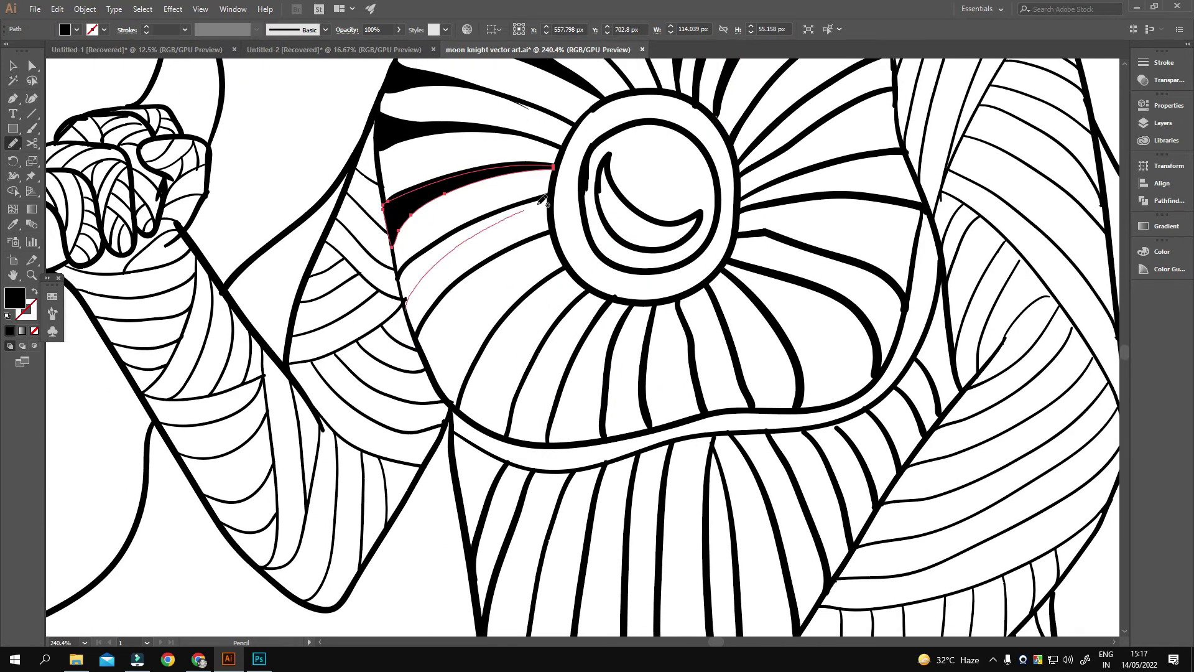
- Draw black shadow bands left of the emblem and between the rays
left_click_drag(435, 334, 357, 298)
left_click_drag(392, 380, 440, 279)
left_click_drag(398, 380, 444, 223)
left_click_drag(447, 227, 504, 253)
- Trace the band beneath the chest emblem and fill it solid black
left_click_drag(894, 181, 896, 177)
left_click_drag(896, 178, 846, 240)
left_click_drag(871, 71, 701, 271)
key("shift+x")
- Trace a thin line around the emblem ring and zoom out to review the chest
scroll(503, 334, "up", 3)
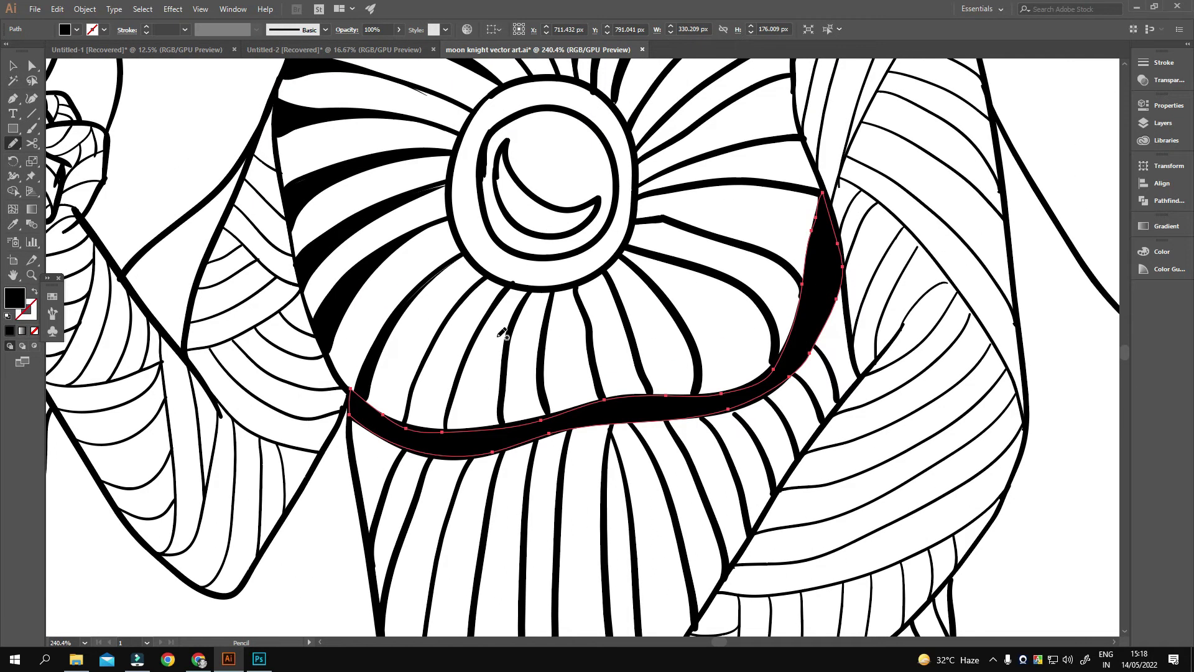
scroll(567, 153, "up", 2)
left_click_drag(618, 253, 616, 256)
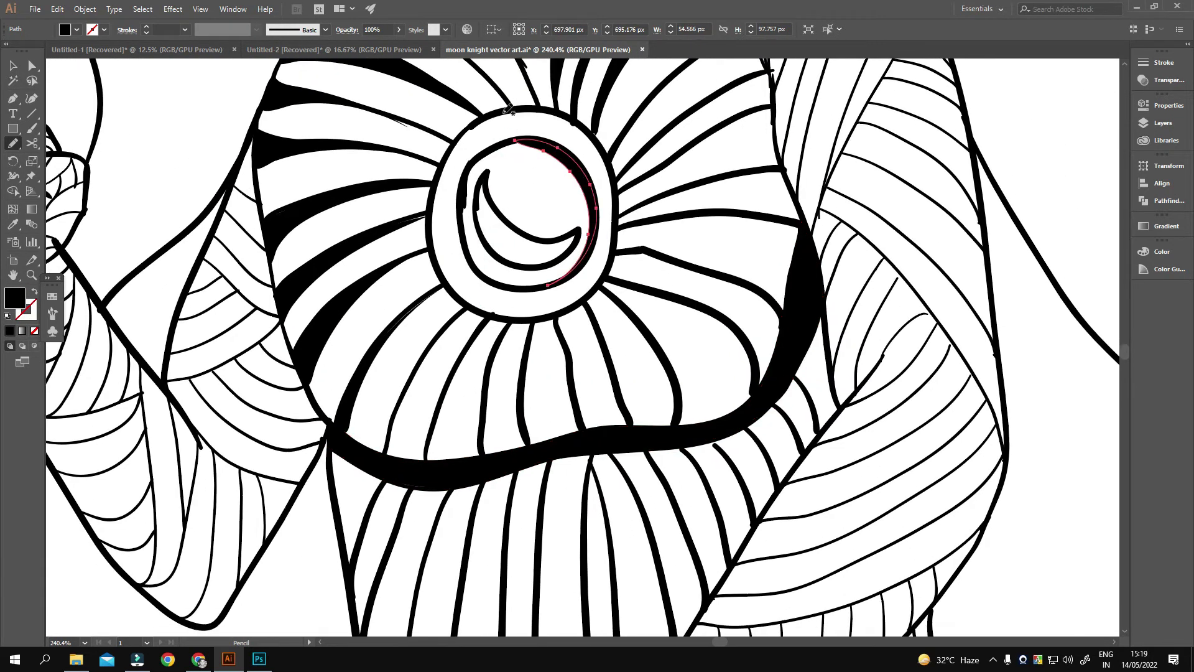
scroll(620, 182, "down", 2)
key("ctrl+0")
scroll(614, 326, "up", 3)
- Draw a black shadow shape on the neck and deselect it
scroll(591, 392, "down", 1)
scroll(493, 324, "up", 5)
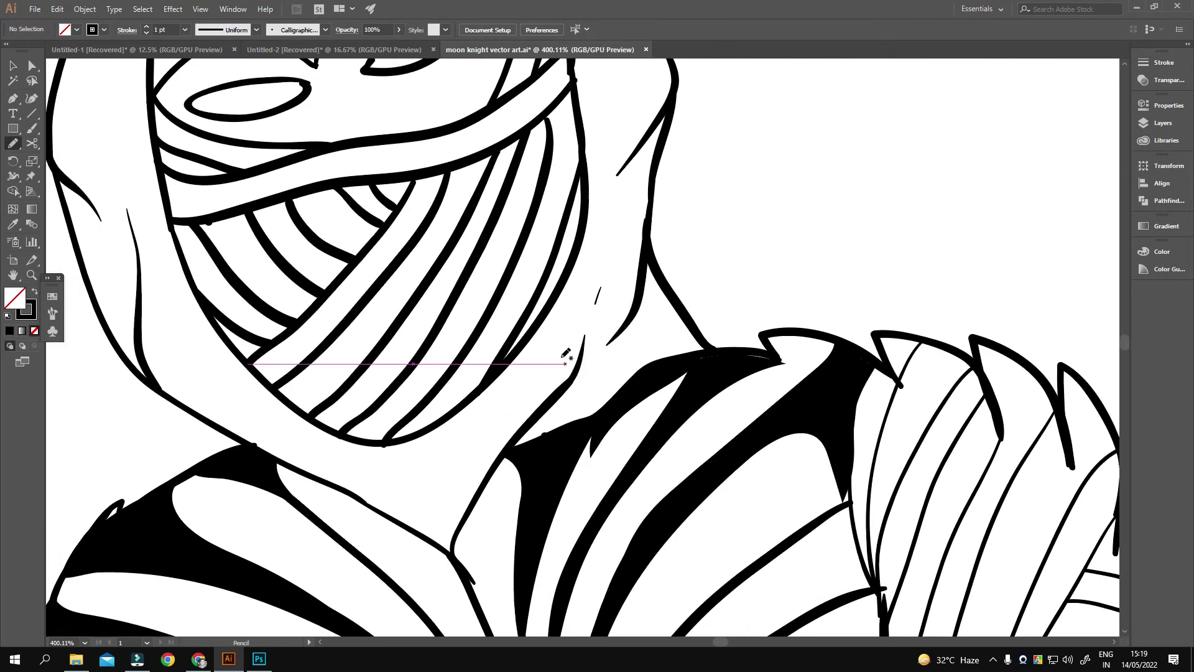
key("n")
left_click_drag(588, 250, 596, 322)
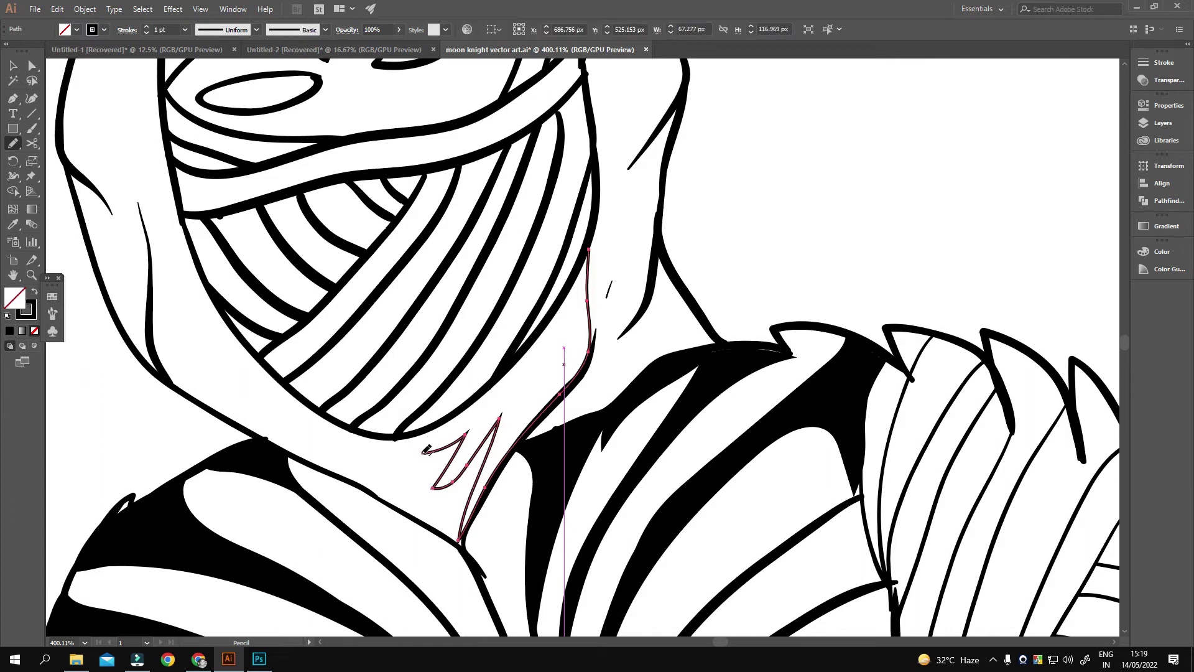
key("shift+x")
key("ctrl+shift+a")
scroll(548, 392, "down", 2)
scroll(605, 212, "up", 3)
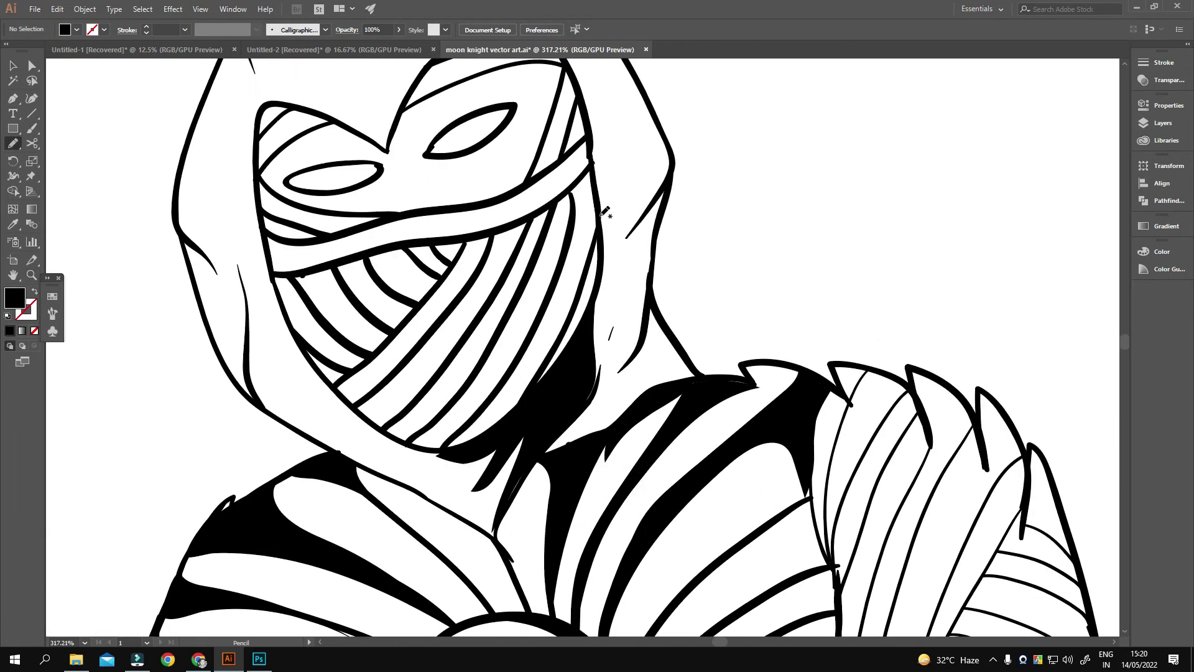
scroll(601, 297, "down", 3)
scroll(529, 280, "up", 2)
- Outline a shadow shape inside the hood using the pencil and brush
key("shift+b")
left_click_drag(524, 223, 500, 270)
scroll(489, 174, "down", 1)
key("n")
left_click_drag(502, 114, 483, 194)
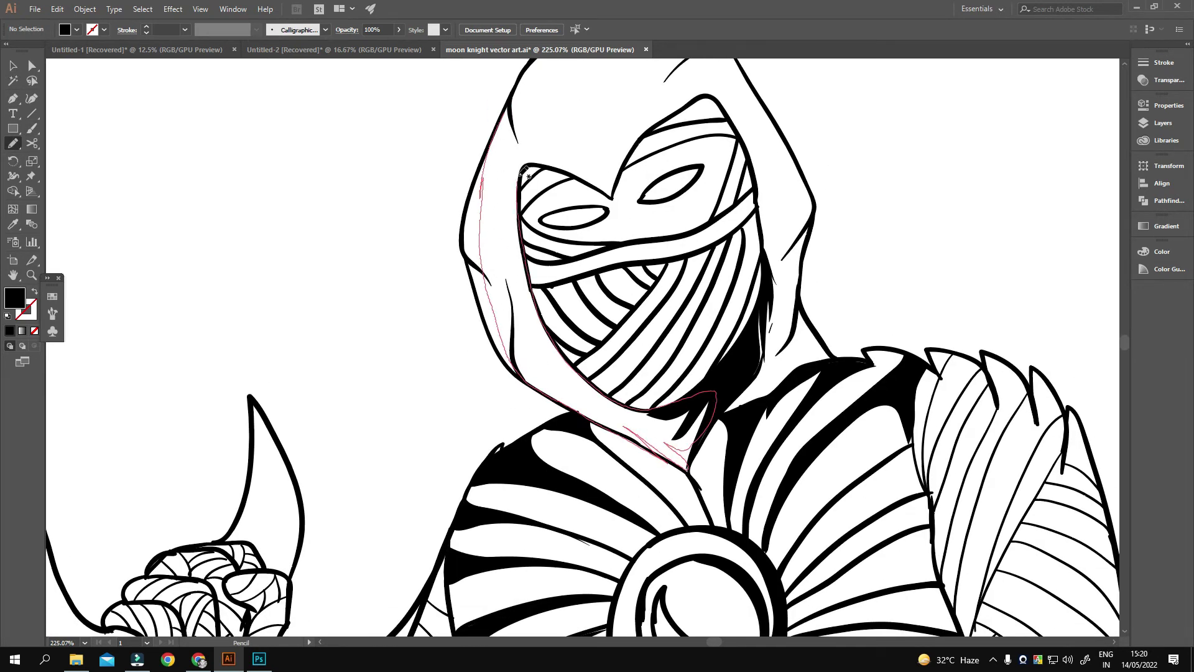
scroll(573, 226, "down", 2)
key("b")
left_click_drag(535, 323, 564, 366)
- Outline a shadow along the hood's inner edge and fill it solid black
scroll(575, 303, "down", 1)
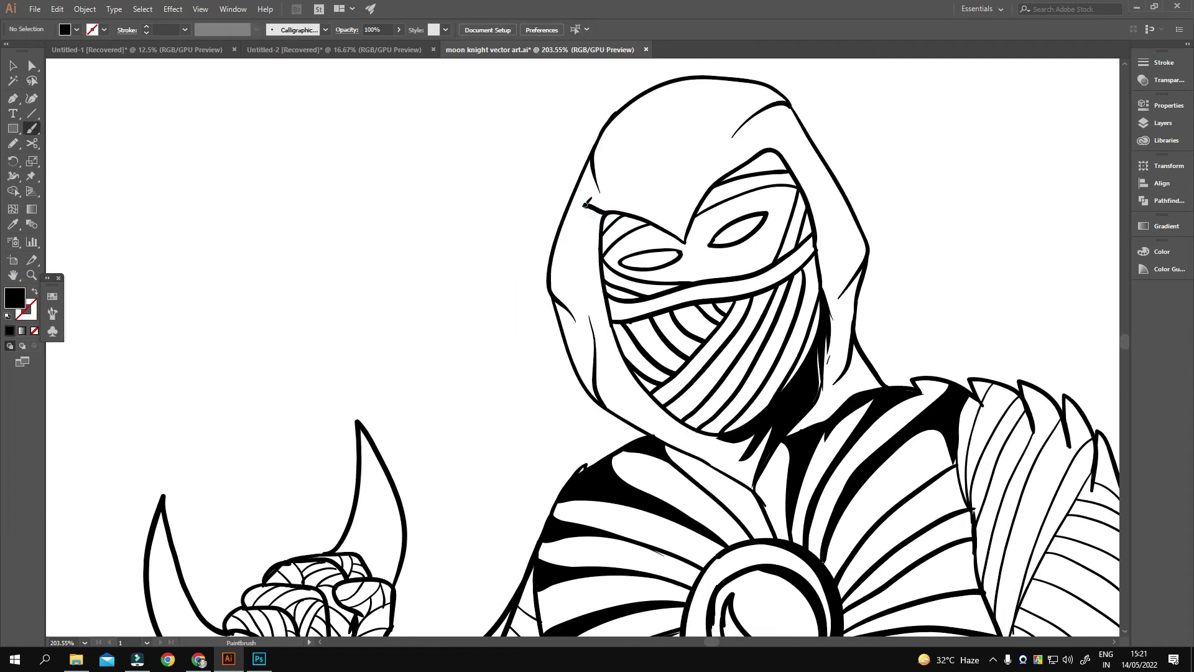
scroll(603, 203, "down", 1)
key("b")
scroll(587, 266, "down", 1)
key("n")
key("shift+x")
scroll(517, 257, "down", 1)
left_click_drag(463, 246, 534, 360)
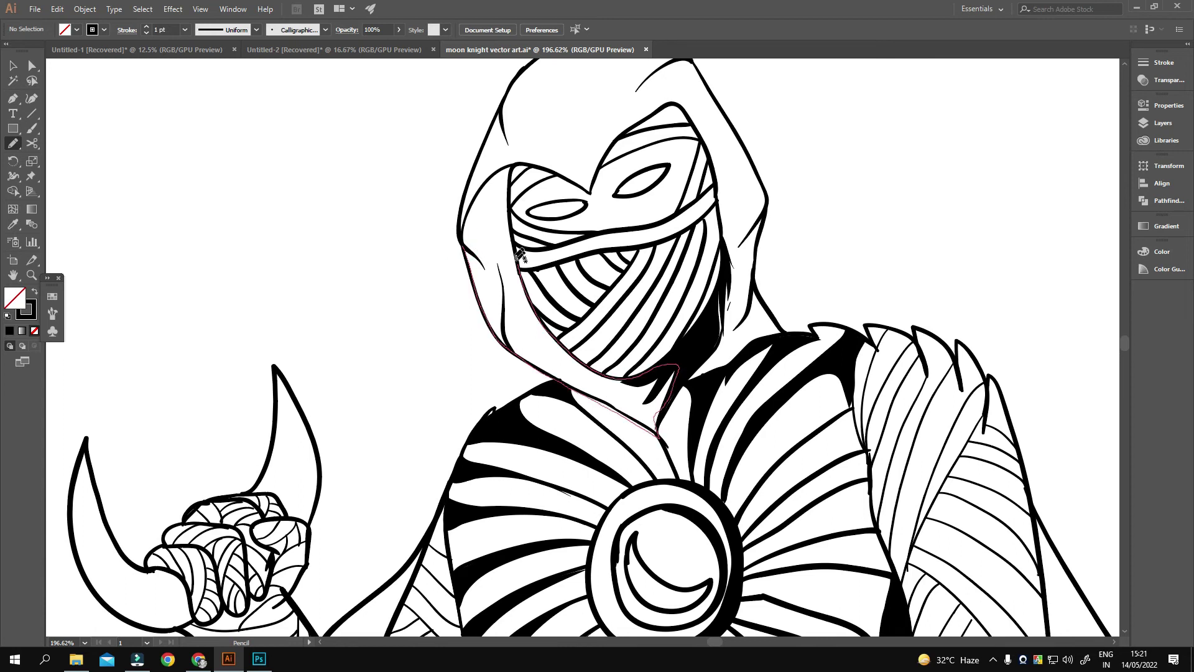
key("shift+x")
- Add another black-filled shadow on the hooded face, then fit the artboard in view
key("ctrl+0")
key("z")
left_click_drag(560, 342, 647, 346)
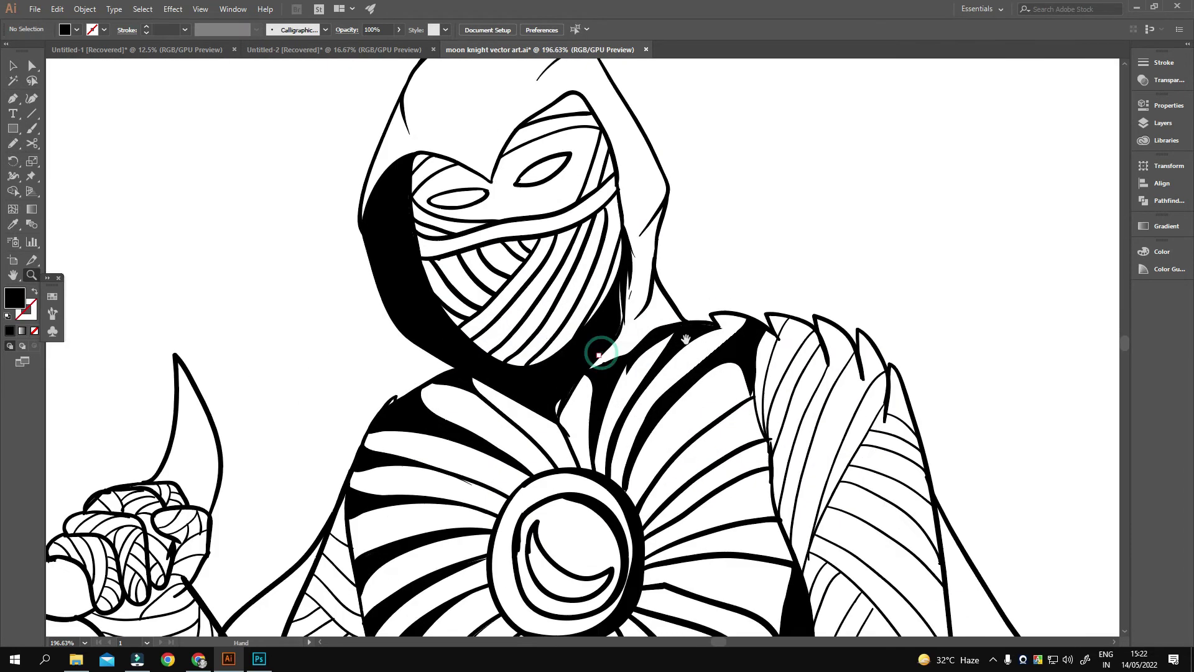
scroll(647, 345, "down", 1)
key("shift+x")
key("n")
key("shift+x")
scroll(625, 190, "up", 1)
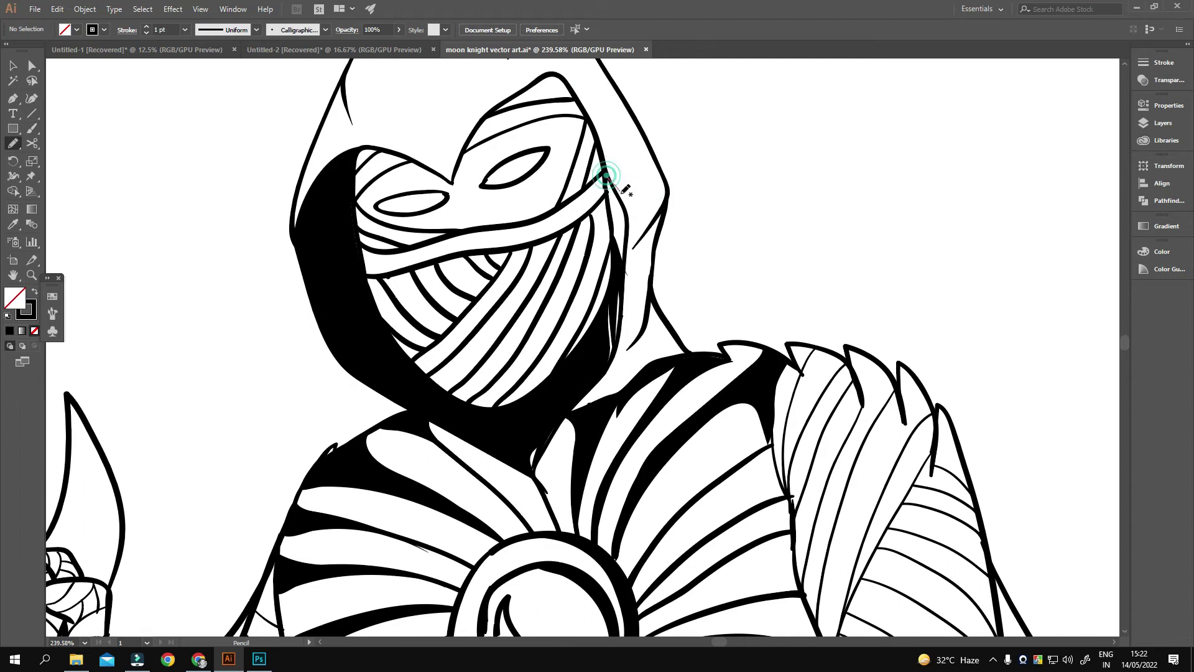
key("shift+x")
key("ctrl+0")
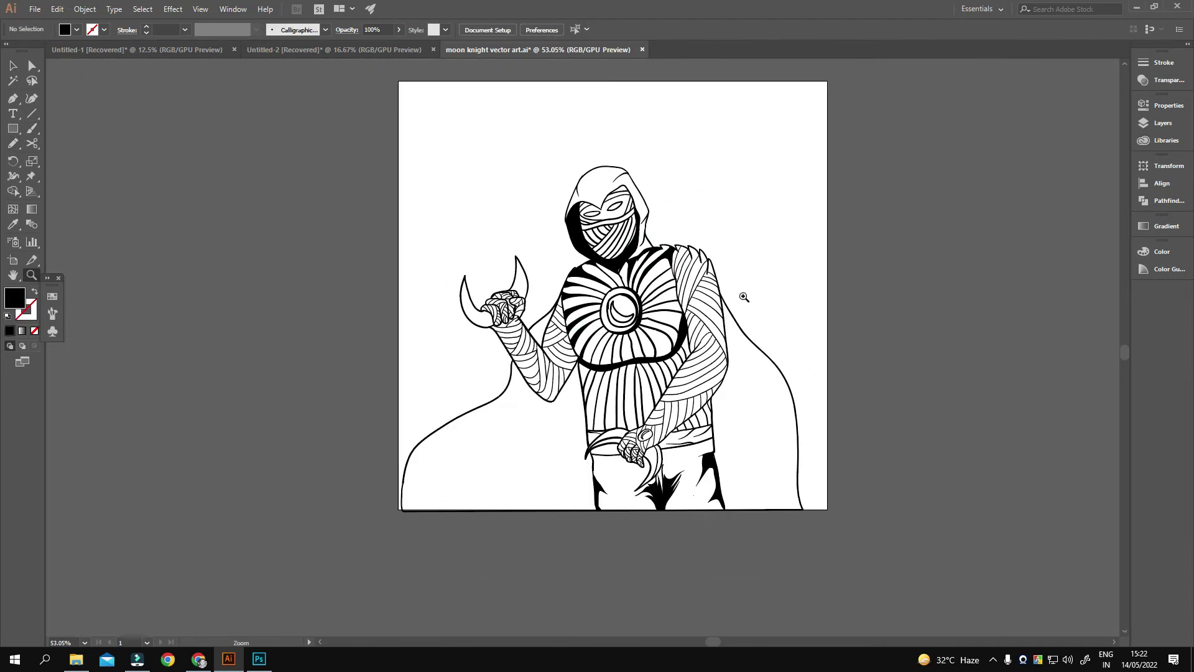
- Draw black shadows on the shoulder spikes and the neck beside the hood
scroll(742, 296, "up", 5)
left_click_drag(713, 336, 709, 336)
left_click_drag(567, 224, 652, 336)
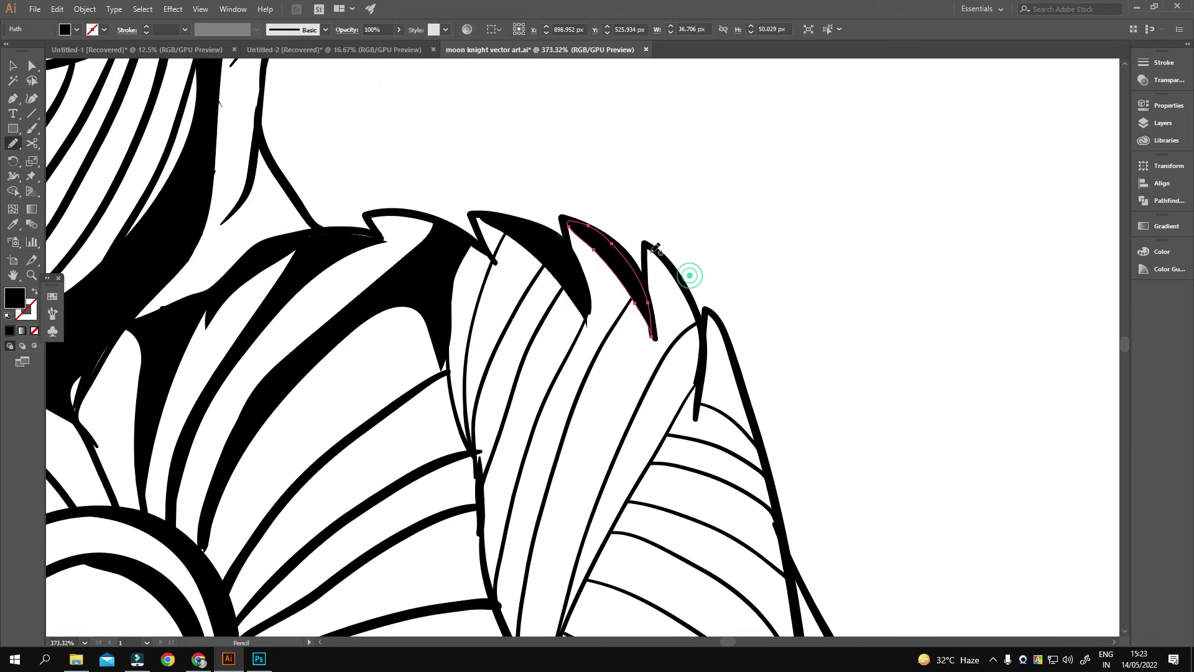
left_click_drag(678, 268, 649, 247)
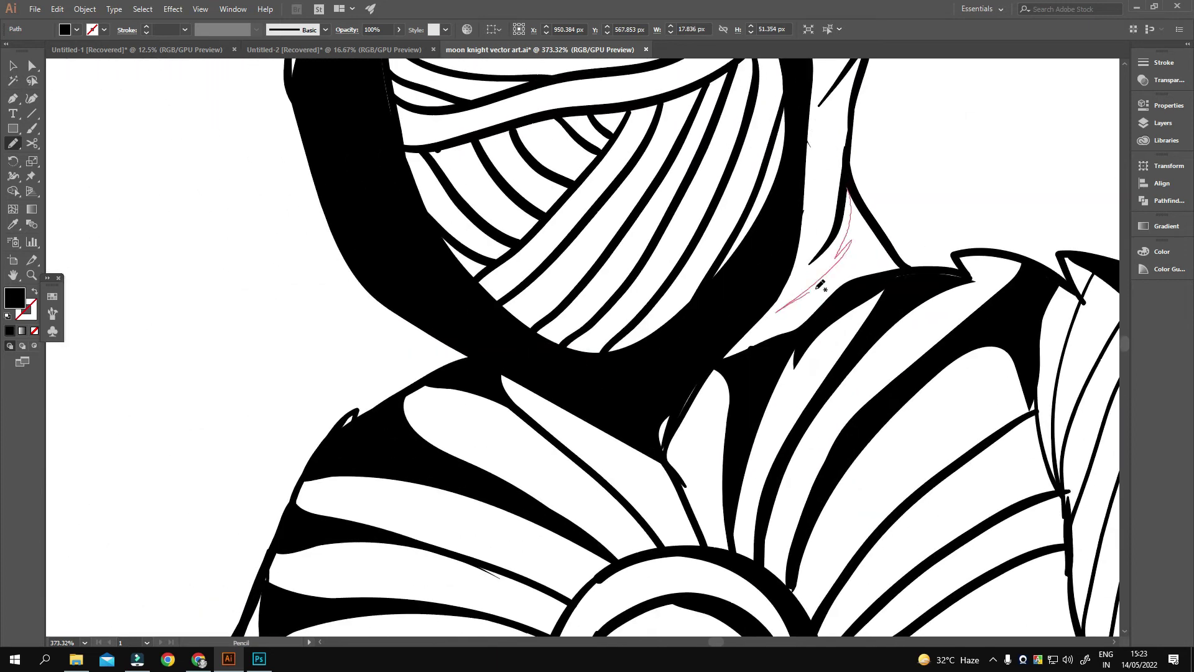
key("v")
key("ctrl+0")
scroll(547, 315, "up", 5)
- Draw a jagged black shadow along the raised arm's bandaged edge
key("n")
left_click_drag(373, 154, 476, 180)
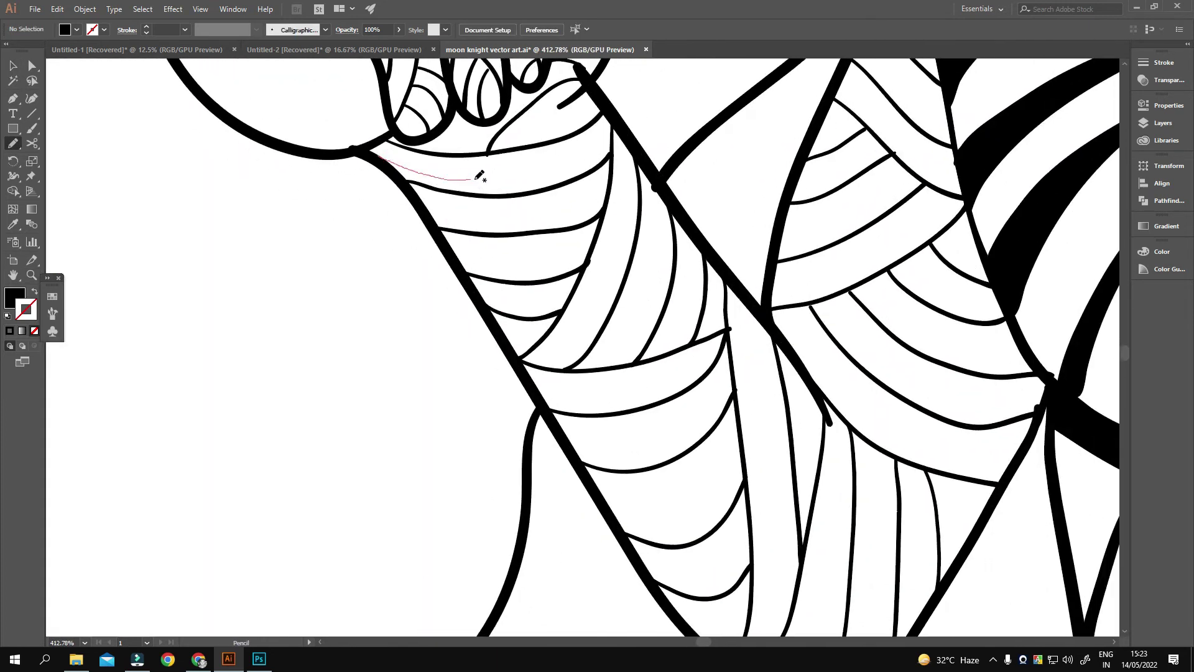
left_click_drag(504, 323, 526, 353)
left_click_drag(547, 374, 438, 264)
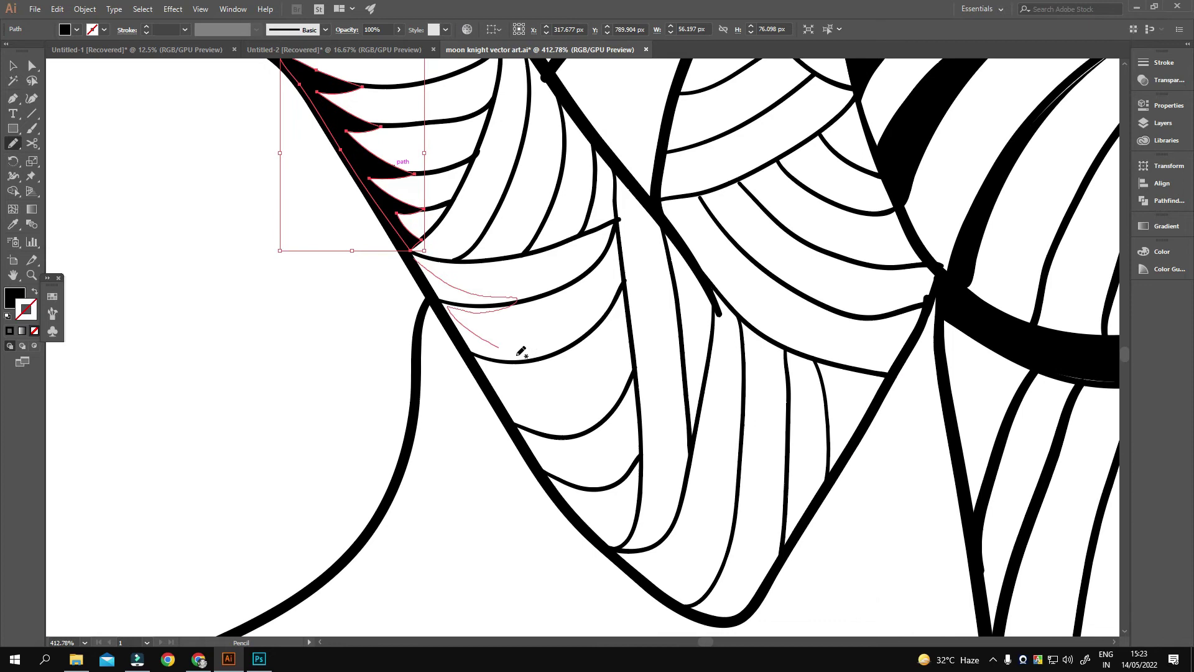
- Add spiked black shadows along the inner edge of the lower arm
left_click_drag(621, 543, 624, 537)
mouse_move(640, 309)
left_mouse_down()
mouse_move(632, 285)
mouse_move(623, 311)
left_mouse_up()
left_click_drag(584, 339, 650, 301)
left_click_drag(578, 470, 590, 489)
scroll(622, 311, "down", 5, "alt")
scroll(675, 215, "up", 4, "alt")
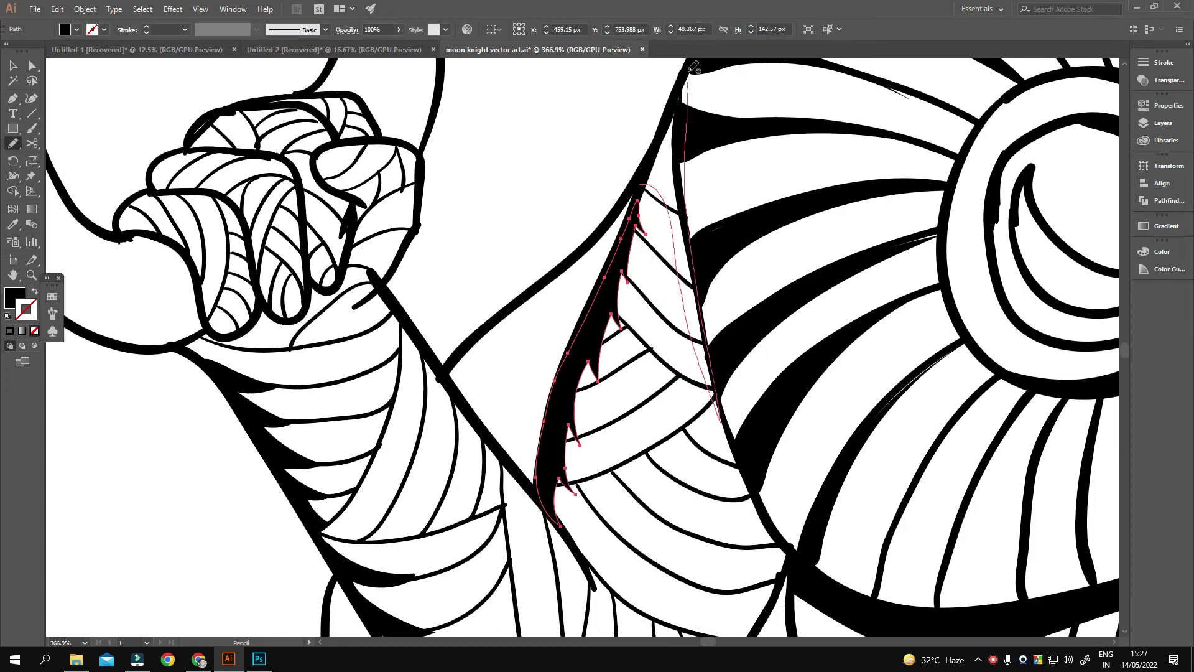
scroll(548, 442, "down", 3, "alt")
scroll(560, 473, "down", 2, "alt")
scroll(559, 473, "up", 4, "alt")
- Draw a black shadow shape directly under the chest band
left_click_drag(492, 168, 490, 235)
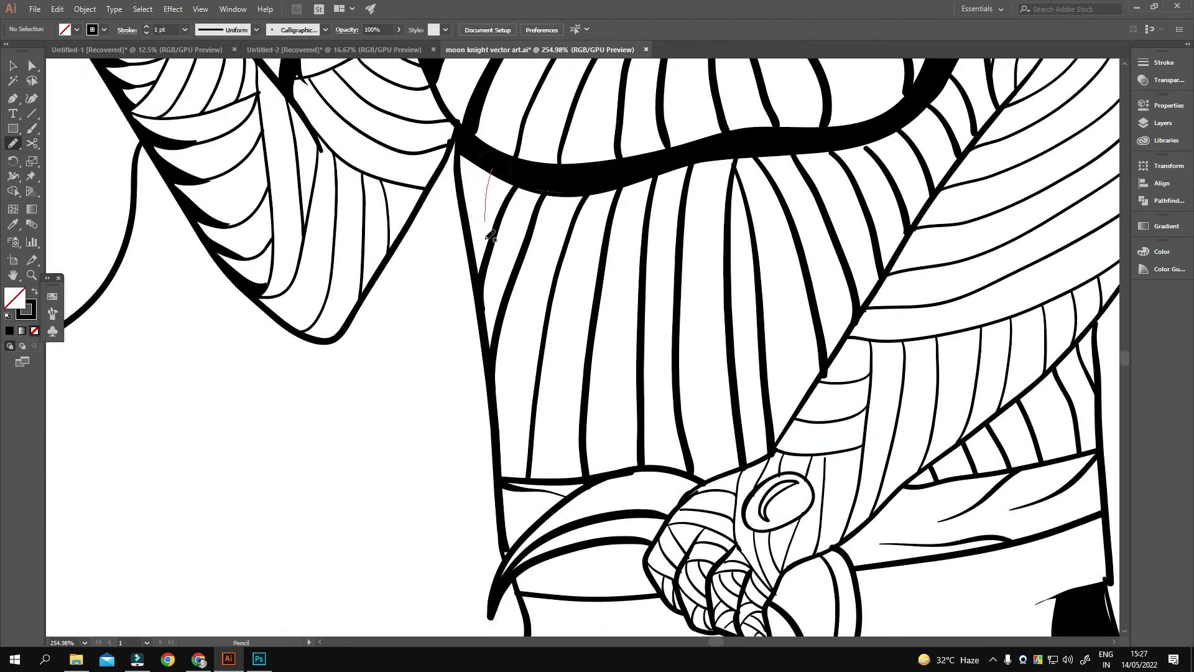
left_click_drag(497, 419, 492, 175)
scroll(497, 311, "down", 4, "alt")
scroll(436, 280, "up", 5, "alt")
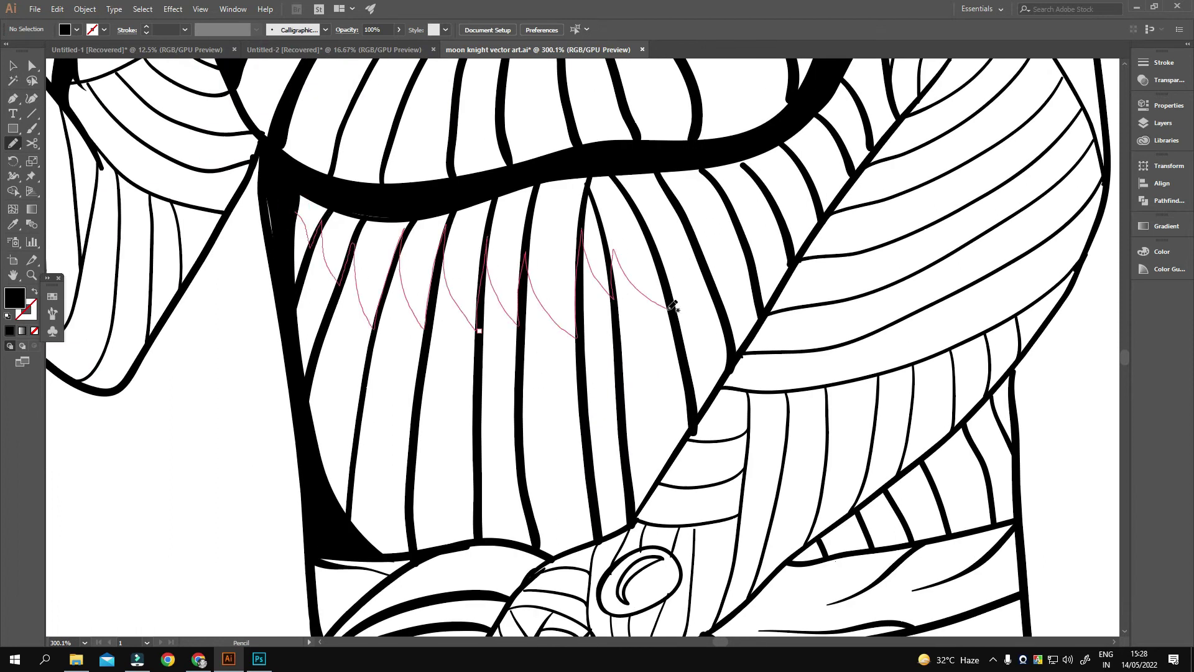
- Extend jagged black shadows beneath the chest emblem band toward the right arm
left_click_drag(334, 178, 336, 179)
scroll(436, 280, "down", 4, "alt")
scroll(491, 323, "up", 4, "alt")
left_click_drag(493, 322, 562, 326)
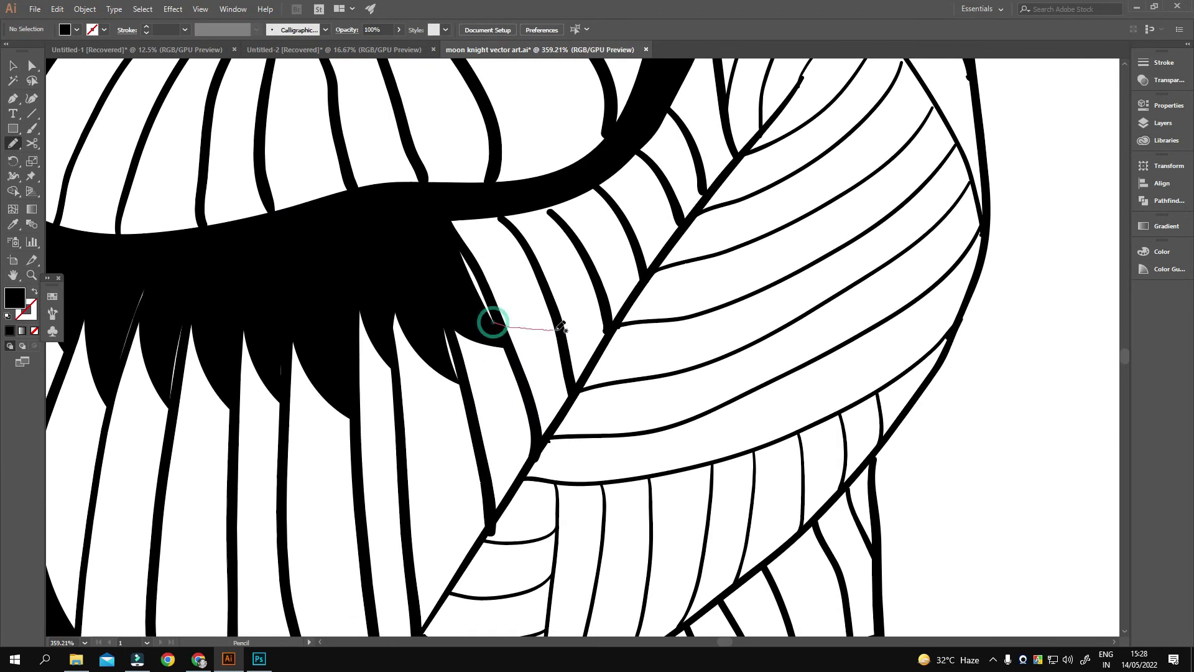
left_click_drag(727, 124, 716, 112)
scroll(622, 249, "down", 3, "alt")
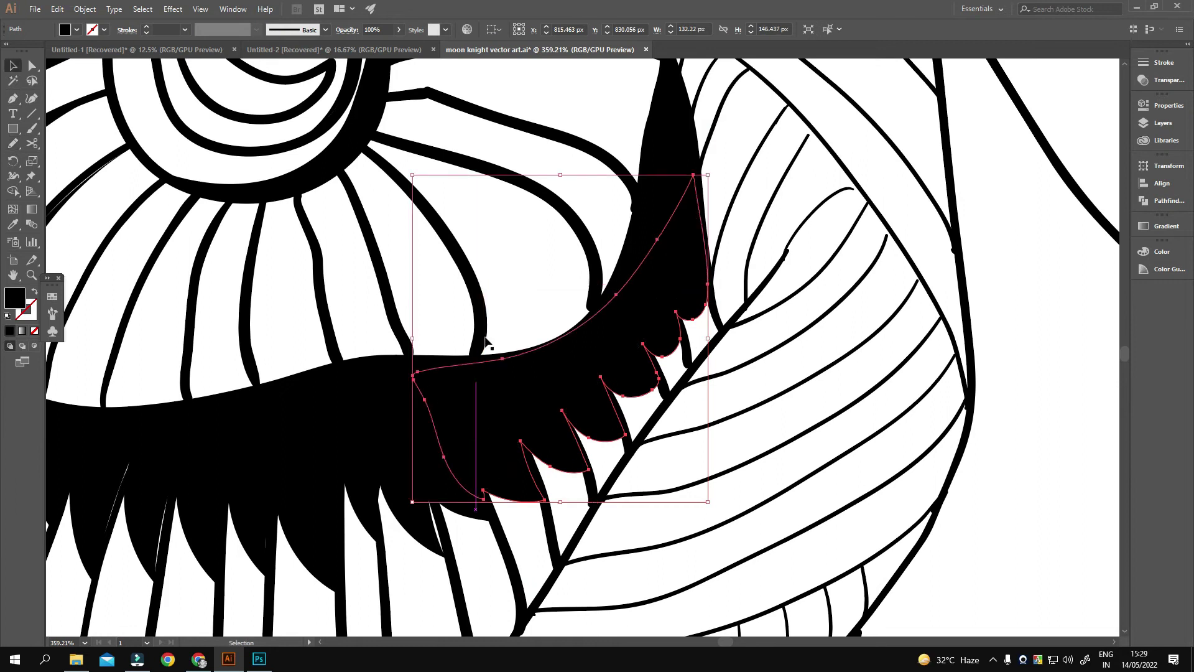
scroll(514, 369, "down", 4, "alt")
scroll(514, 370, "up", 2, "alt")
scroll(394, 448, "up", 1, "alt")
- Draw black fold shadows on the left cape and under the raised arm
scroll(423, 496, "up", 1, "alt")
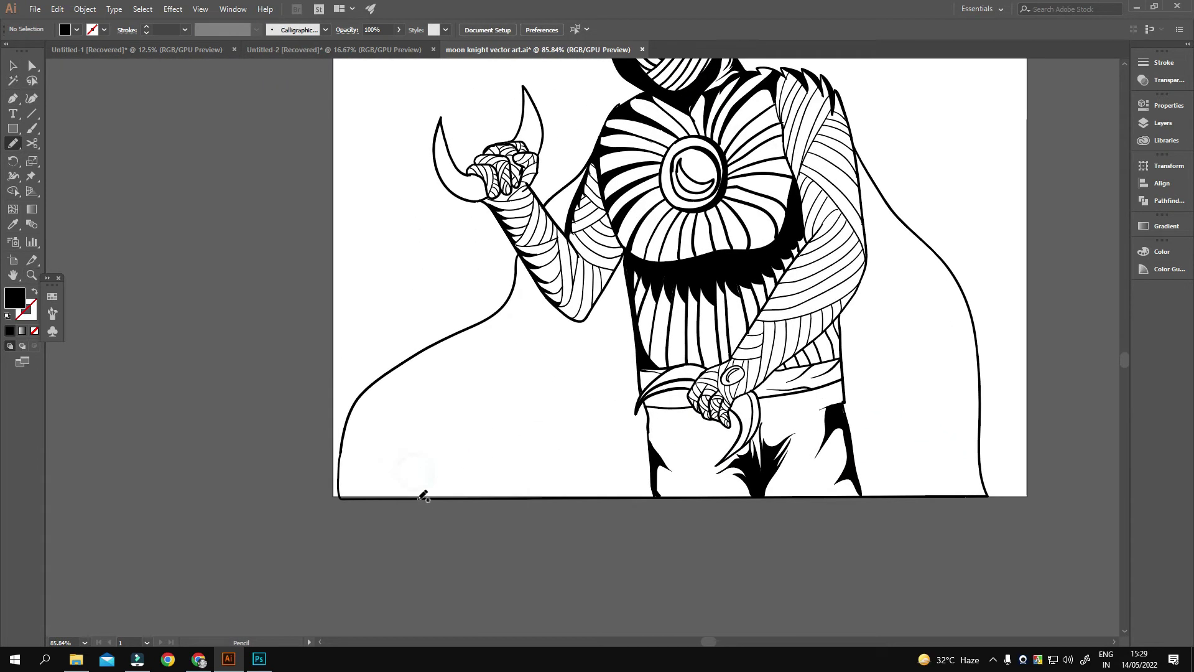
left_click_drag(461, 475, 410, 496)
scroll(456, 421, "left", 3)
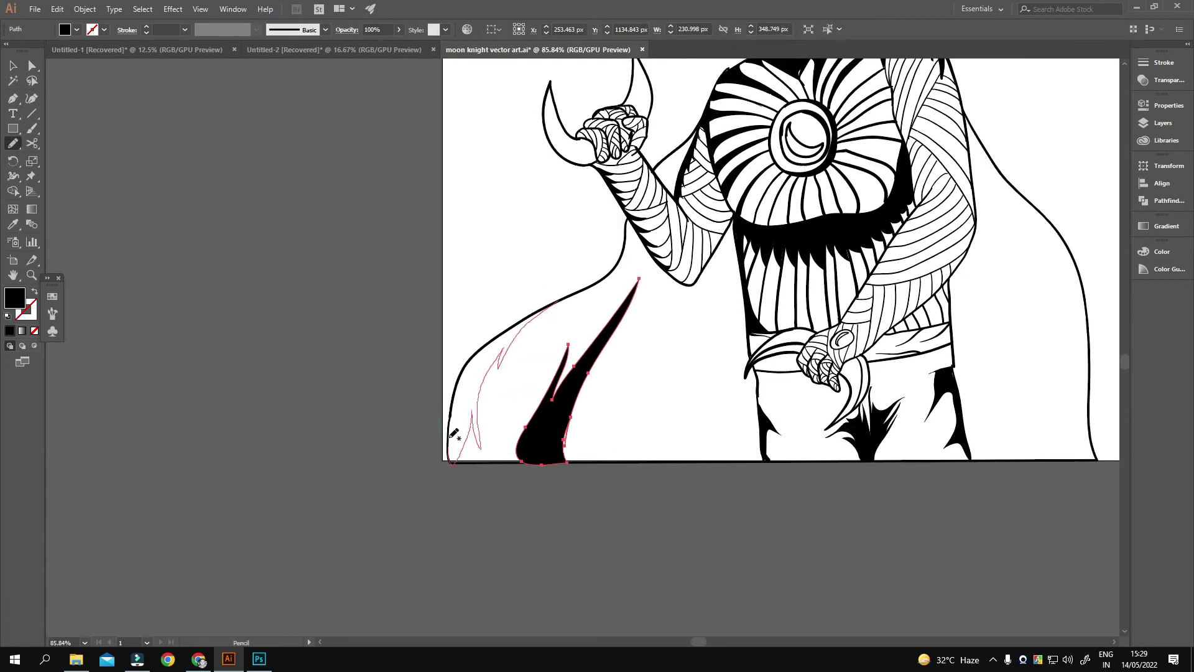
left_click_drag(454, 433, 453, 462)
scroll(453, 462, "right", 2)
scroll(560, 262, "down", 2, "alt")
left_click_drag(569, 237, 548, 268)
scroll(609, 247, "up", 2, "alt")
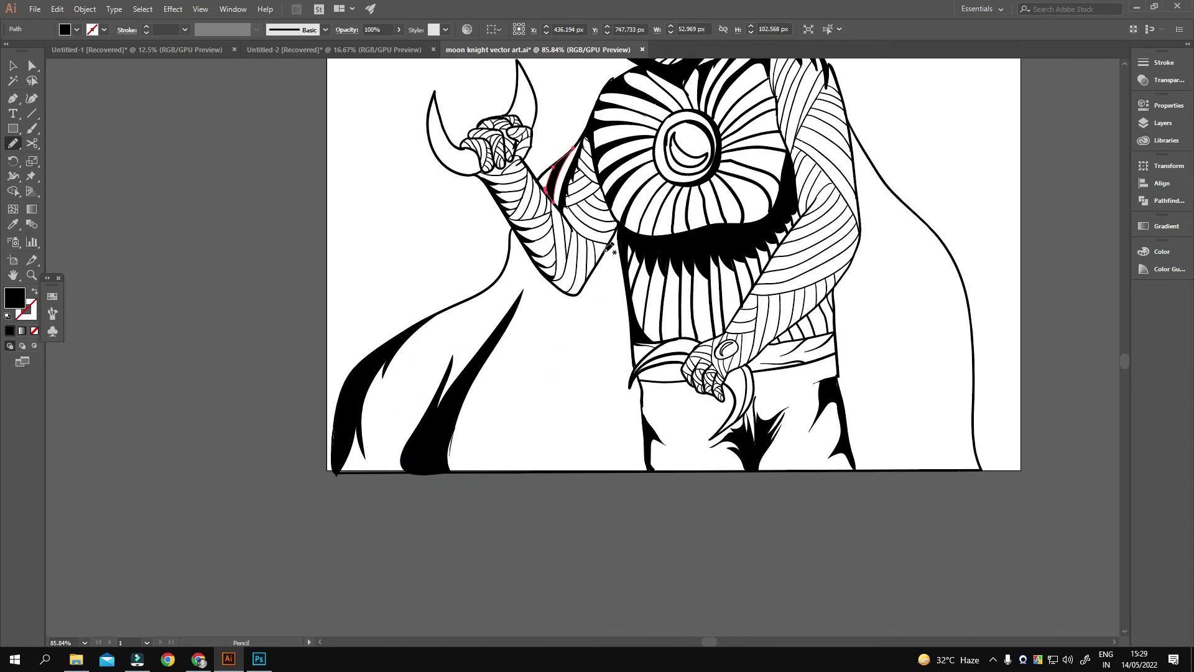
scroll(555, 319, "up", 1)
left_click_drag(554, 318, 616, 369)
scroll(615, 411, "down", 1, "alt")
scroll(615, 411, "up", 1, "alt")
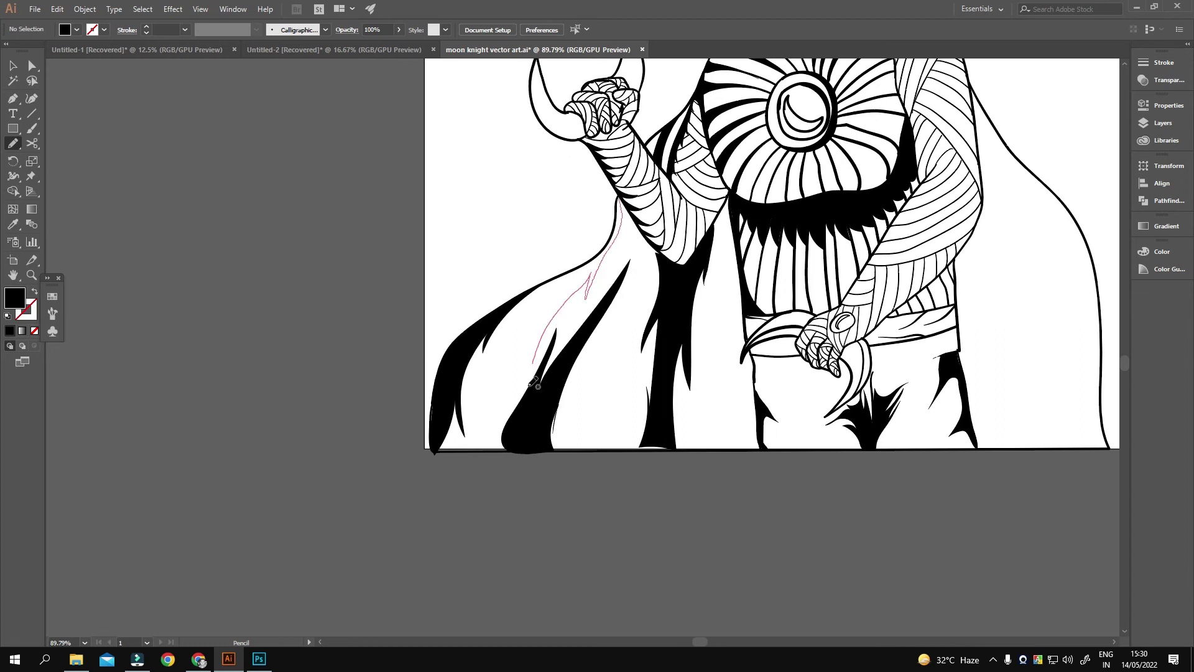
- Add black cape fold shadows beside and left of the torso
left_click_drag(613, 239, 616, 241)
scroll(616, 241, "right", 2)
scroll(616, 241, "down", 1)
left_click_drag(594, 185, 553, 381)
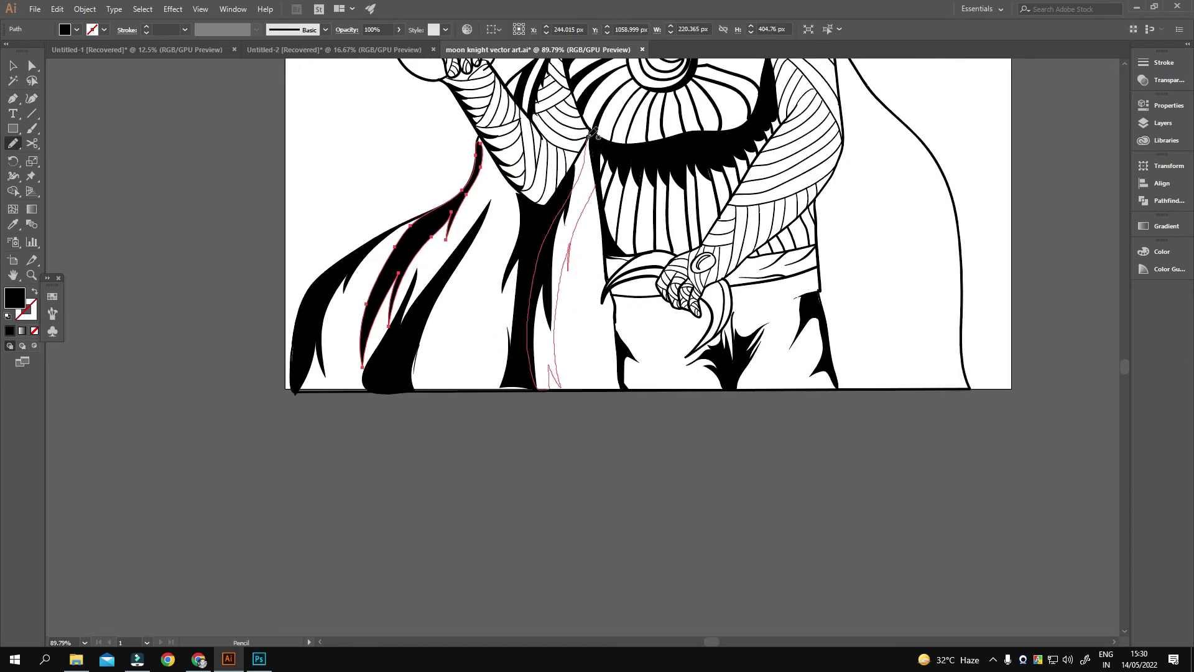
left_click_drag(594, 133, 590, 135)
scroll(733, 269, "right", 2)
scroll(732, 268, "up", 1)
left_click_drag(451, 360, 517, 342)
mouse_move(462, 209)
left_mouse_down()
mouse_move(461, 292)
mouse_move(480, 257)
left_mouse_up()
scroll(479, 257, "down", 3)
scroll(608, 366, "down", 1)
scroll(568, 255, "up", 4)
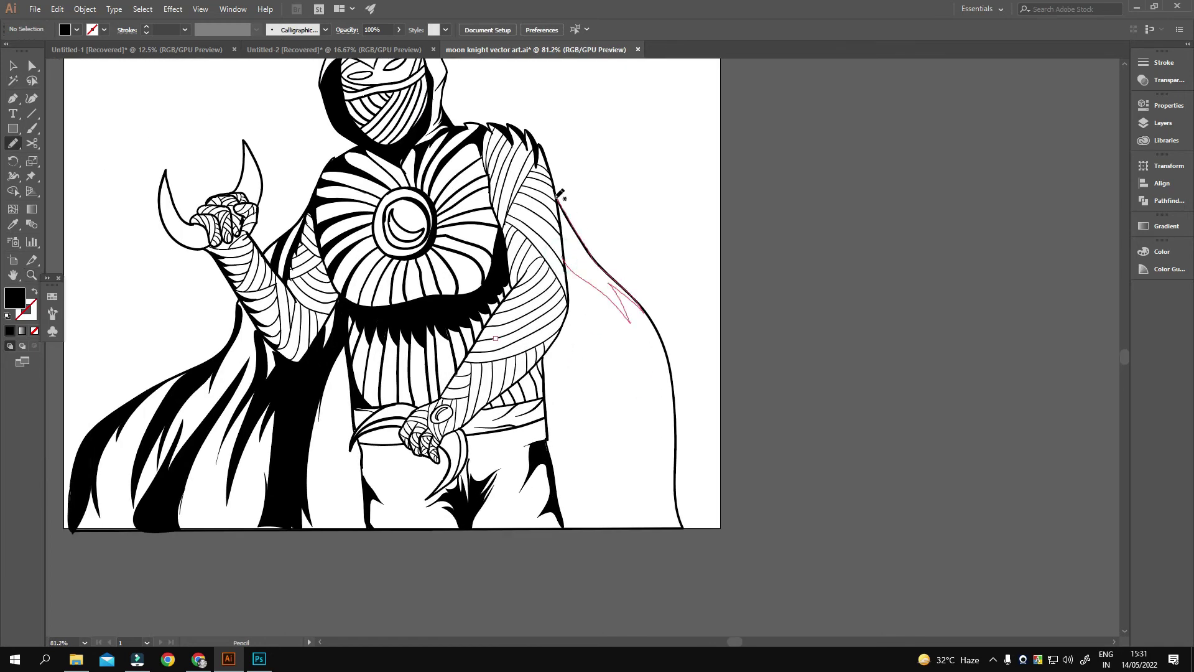
- Draw several flame-like black fold shadows down the right cape
left_click_drag(560, 194, 560, 195)
scroll(629, 262, "down", 3)
scroll(629, 263, "left", 1)
scroll(592, 202, "down", 4)
scroll(592, 202, "left", 1)
left_click_drag(601, 142, 632, 214)
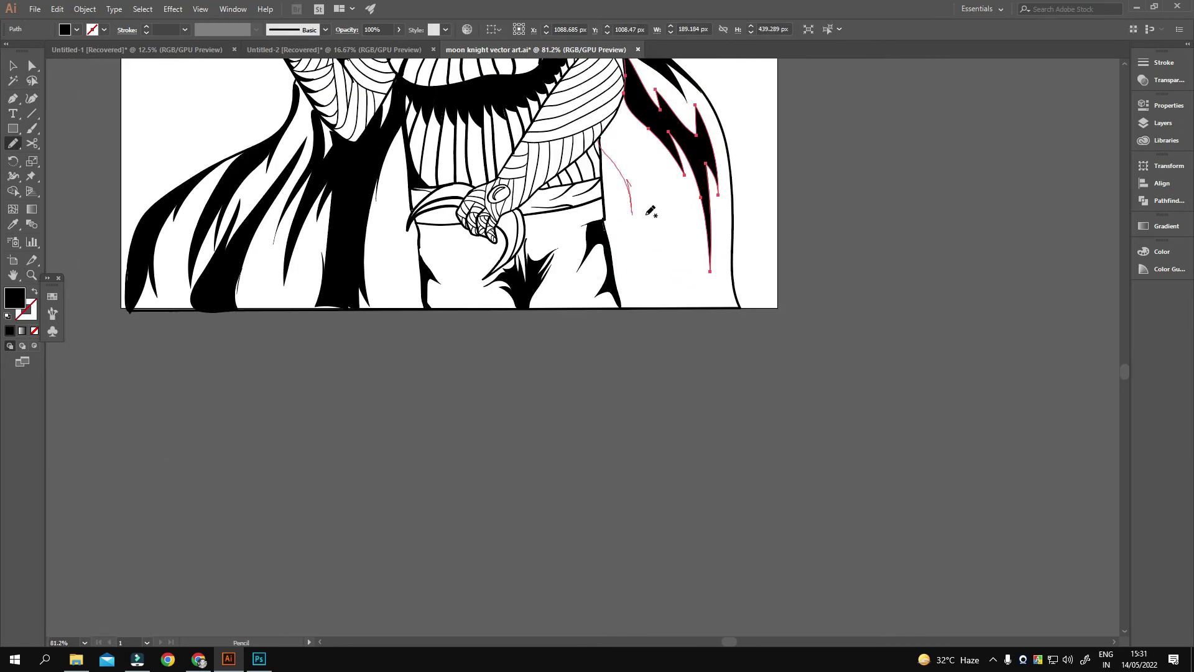
left_click_drag(613, 122, 610, 125)
scroll(631, 304, "right", 1)
left_click_drag(685, 181, 730, 200)
scroll(685, 183, "down", 5)
scroll(730, 204, "up", 5)
scroll(730, 199, "left", 2)
left_click_drag(625, 211, 611, 258)
- Set an unfilled black outline and cycle through the brush, cutting and zoom tools
scroll(645, 250, "down", 5)
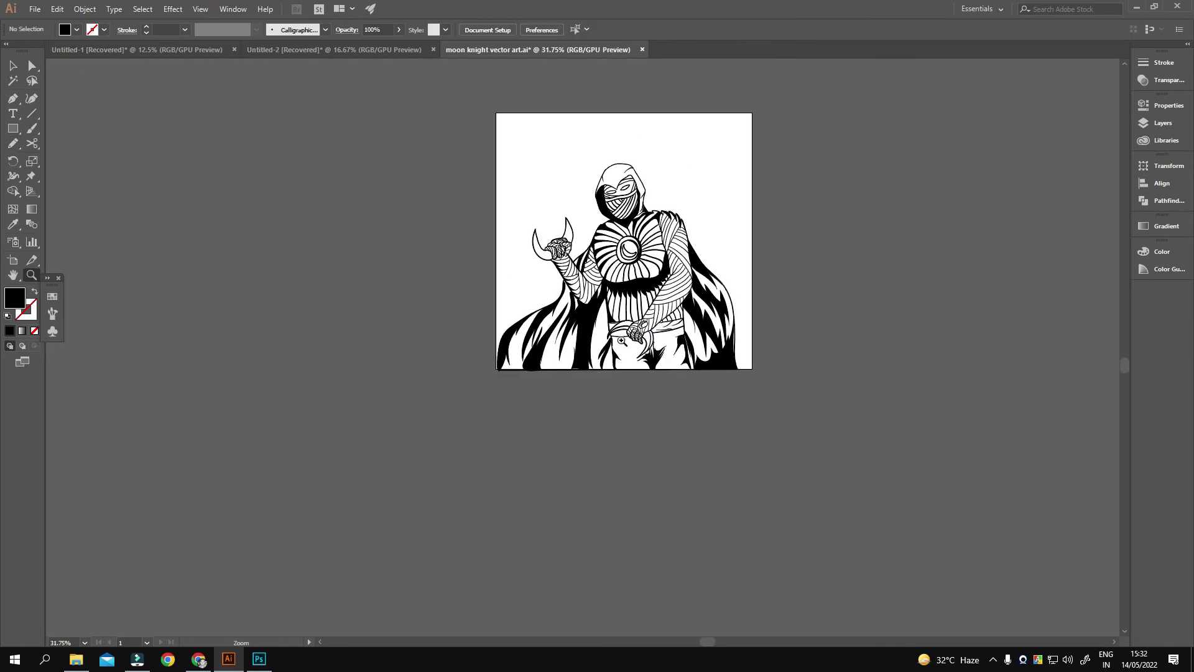
scroll(541, 279, "up", 5)
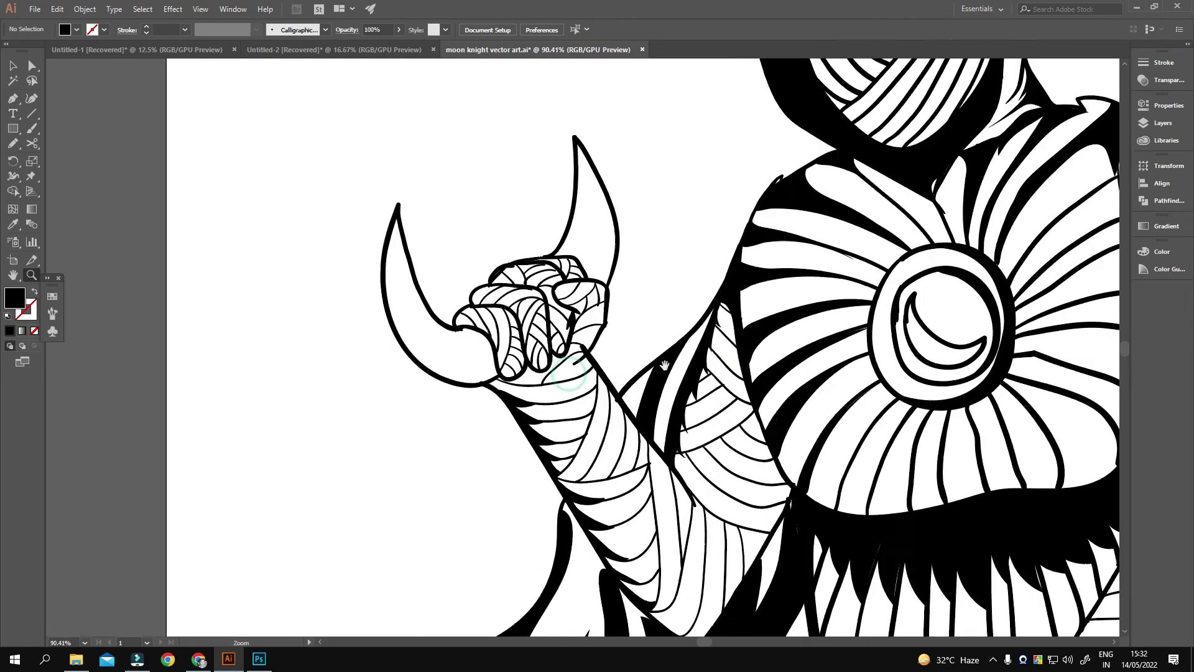
key("shift+x")
key("b")
scroll(611, 163, "up", 2)
scroll(611, 163, "down", 5)
key("c")
scroll(806, 395, "up", 5)
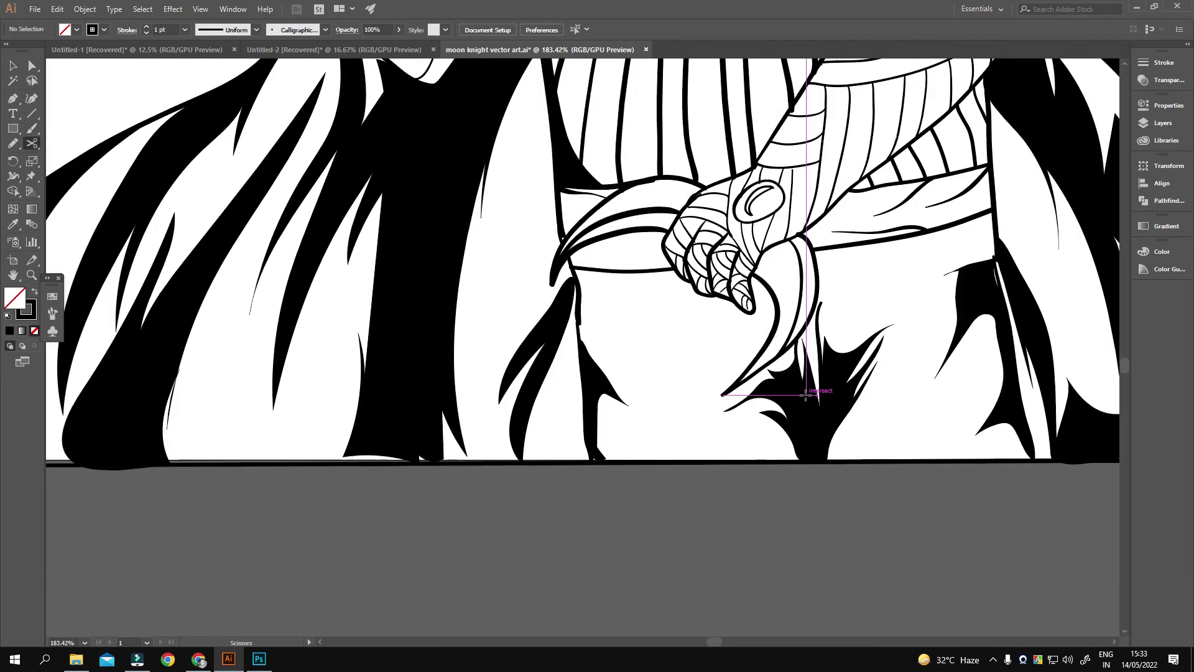
key("z")
scroll(772, 385, "down", 3)
scroll(767, 384, "down", 3)
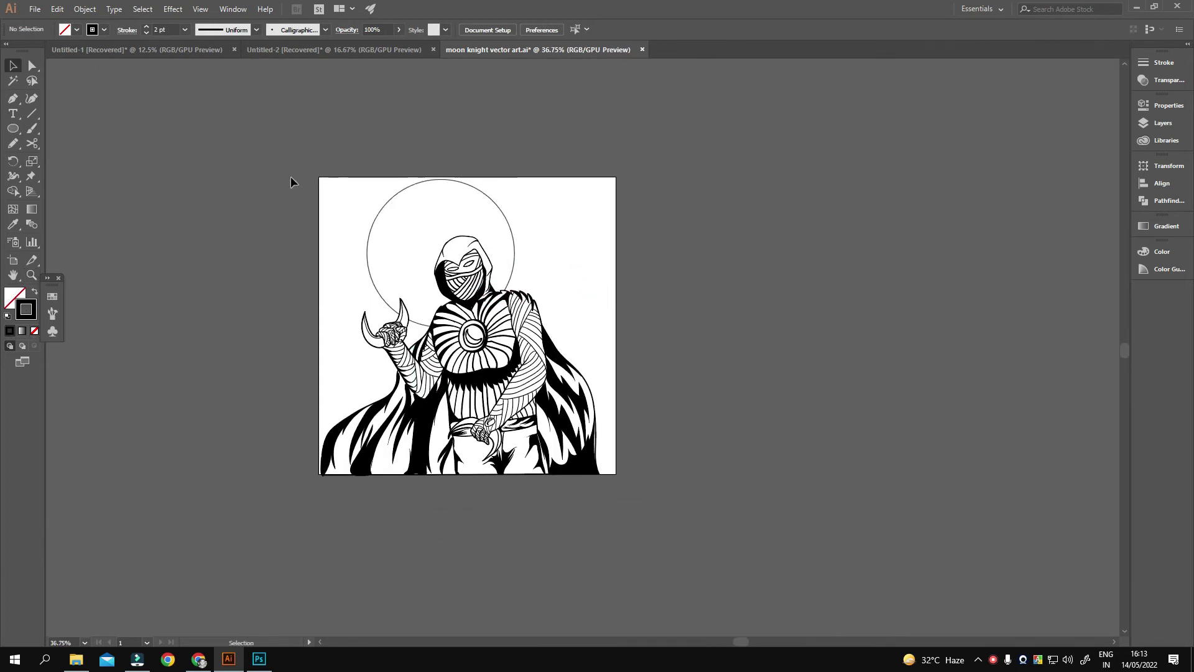
- Select all artwork, duplicate the art layer as 'art copy', and expand it
key("ctrl+a")
left_click(1162, 122)
left_click_drag(1047, 119, 1093, 216)
left_click(1111, 132)
left_click(85, 9)
left_click(106, 157)
key("Return")
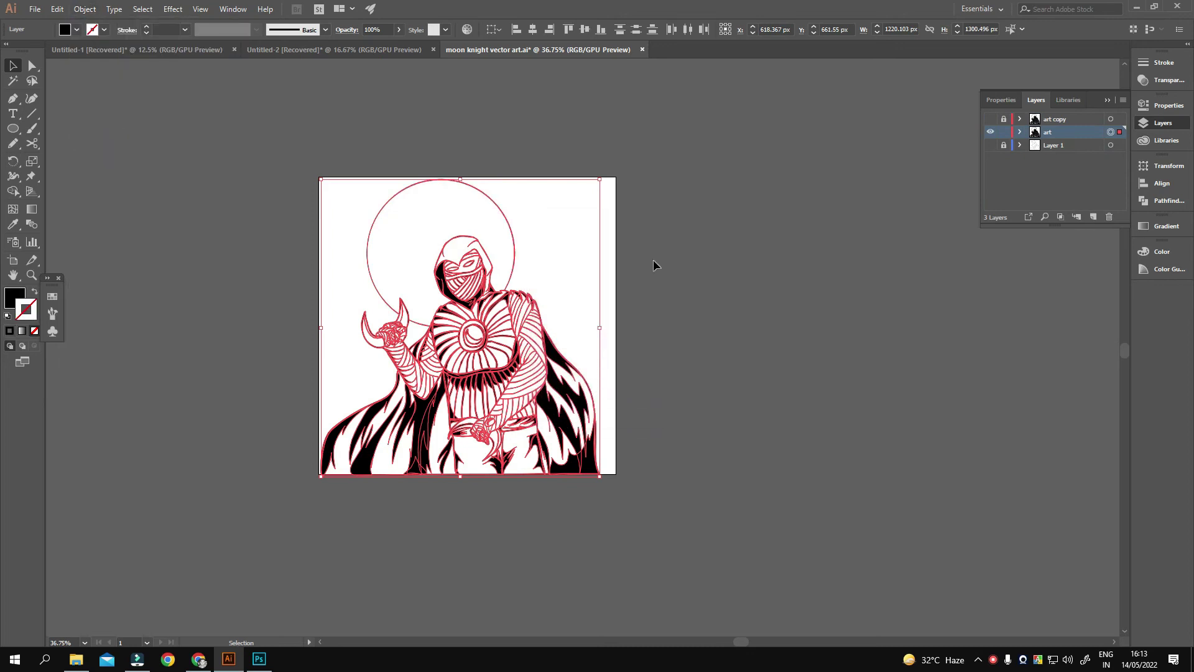
- Open Pathfinder and trace an outline around the ring on the hand
left_click(1147, 200)
key("ctrl+shift+a")
scroll(479, 430, "up", 5)
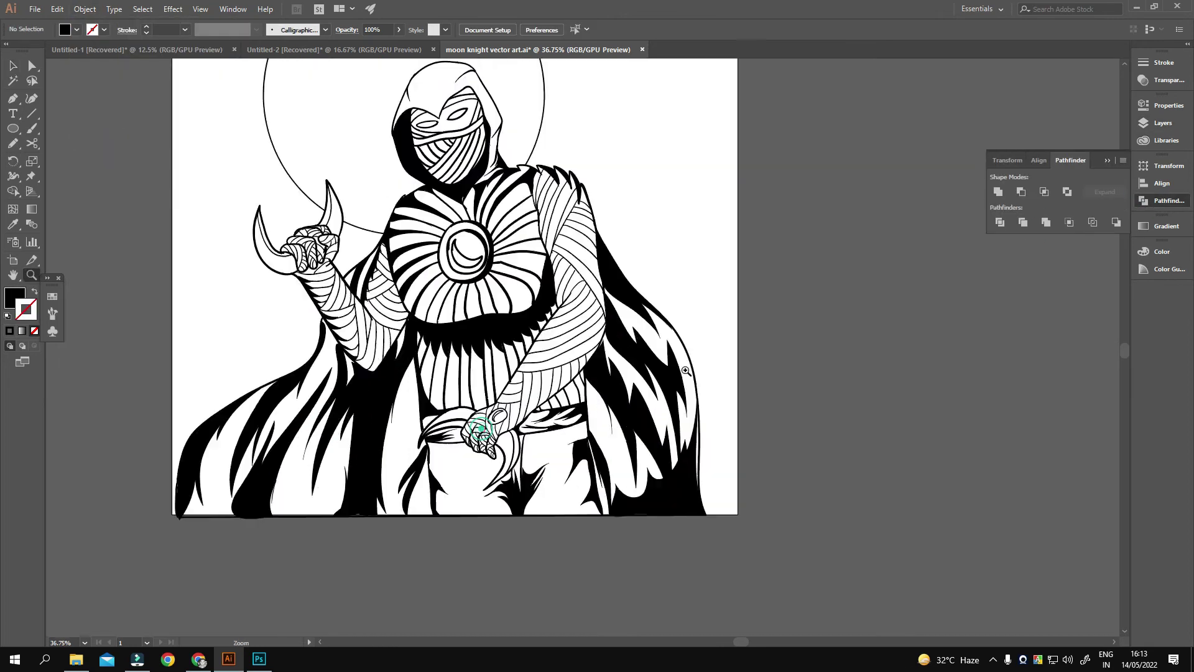
scroll(479, 429, "up", 8)
key("n")
left_click_drag(482, 381, 654, 218)
key("z")
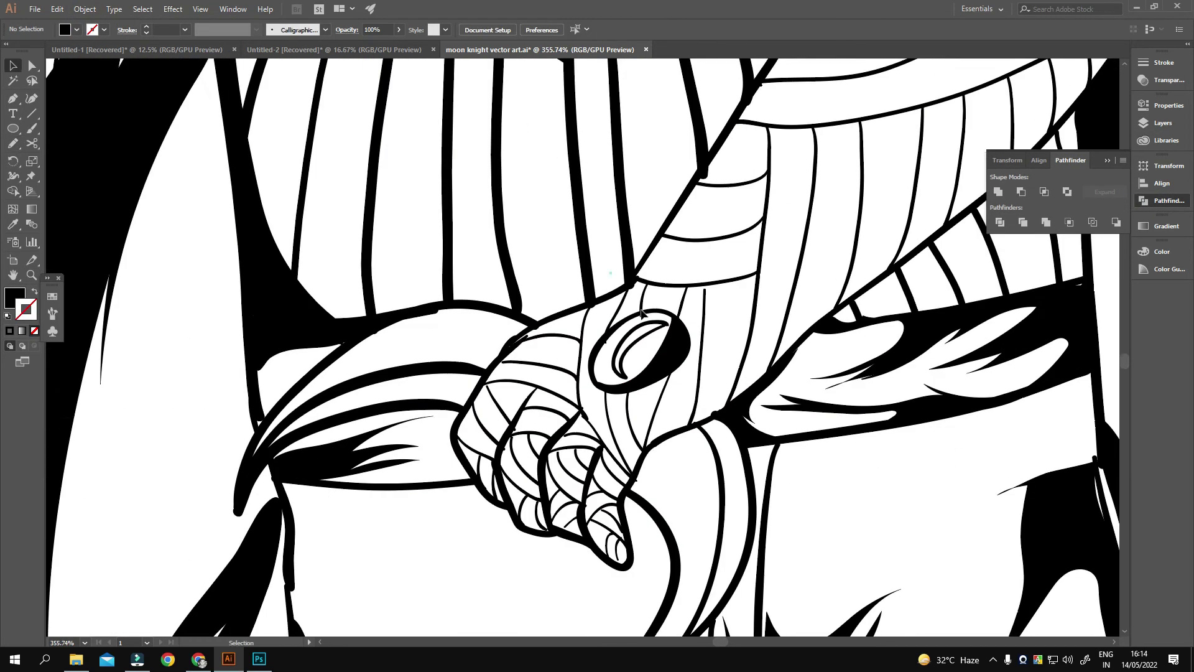
mouse_move(828, 515)
left_mouse_down()
mouse_move(554, 416)
mouse_move(349, 416)
left_mouse_up()
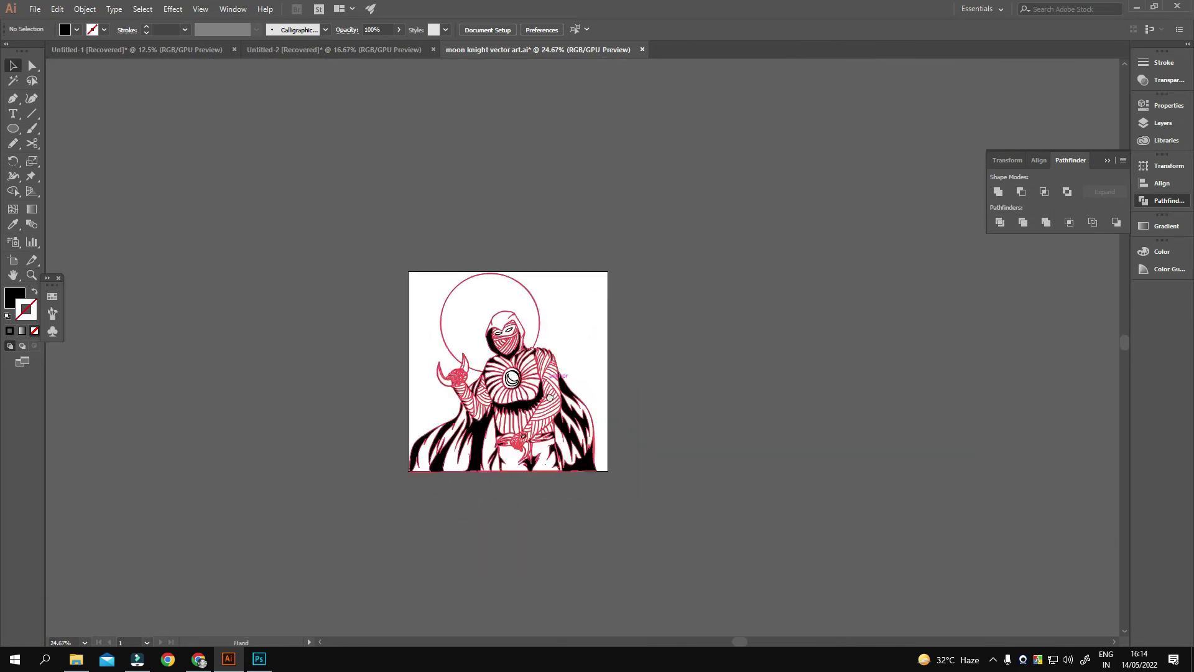
- Draw a rectangle over the artwork, fill it #E0DEDE, and send it to back
left_click(15, 132)
left_click_drag(406, 249, 610, 449)
double_click(14, 298)
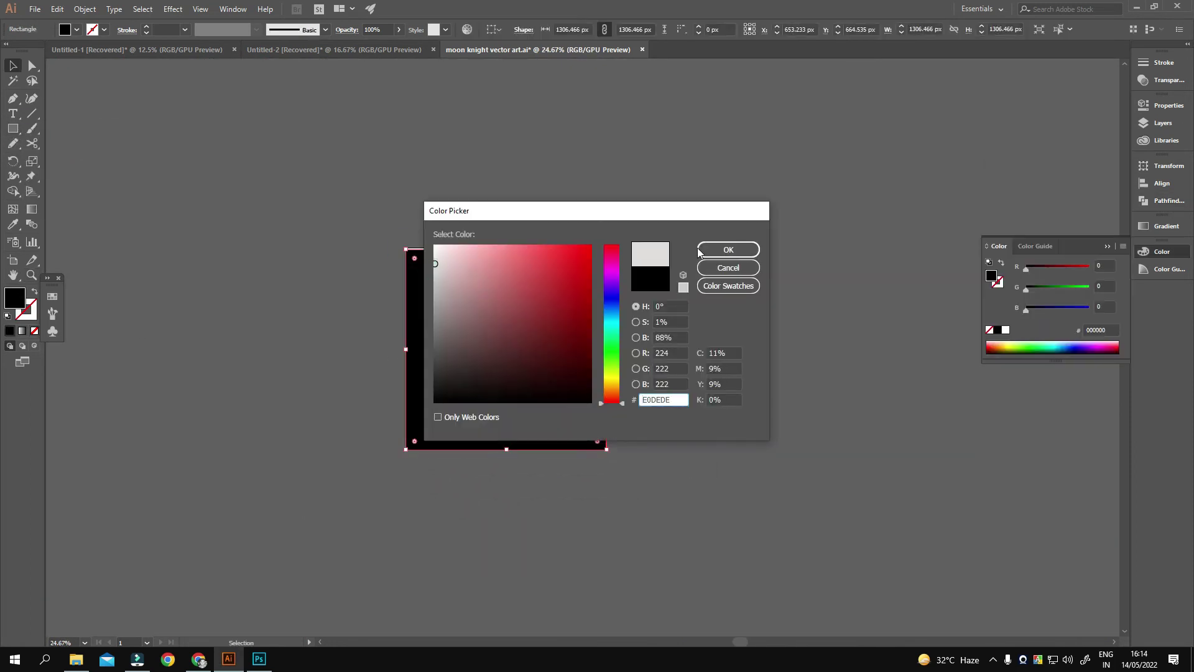
left_click(725, 248)
key("ctrl+shift+bracketleft")
- Select all artwork and divide the grey rectangle along the linework with Pathfinder
key("a")
key("ctrl+a")
scroll(528, 276, "up", 5)
left_click(632, 219)
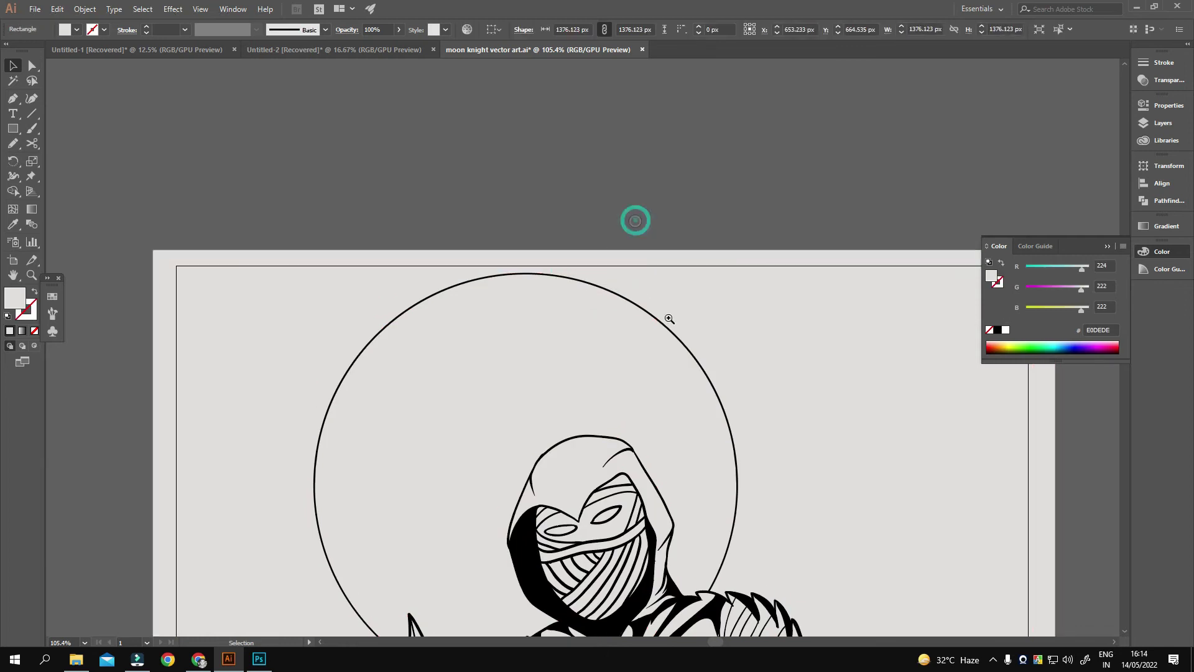
key("v")
key("ctrl+0")
key("ctrl+a")
left_click(1160, 200)
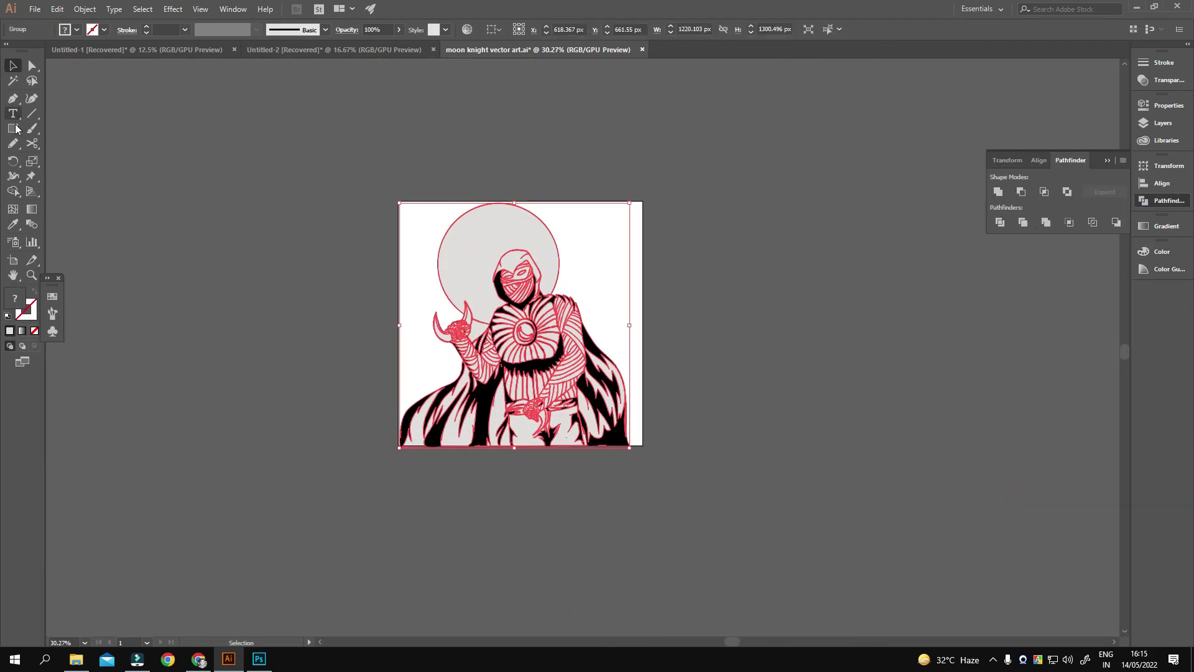
left_click(951, 157)
key("F7")
key("ctrl+a")
left_click(558, 281)
- Fill the halo circle with gold using the Color Picker
double_click(15, 297)
left_click(613, 378)
left_click(571, 271)
key("Return")
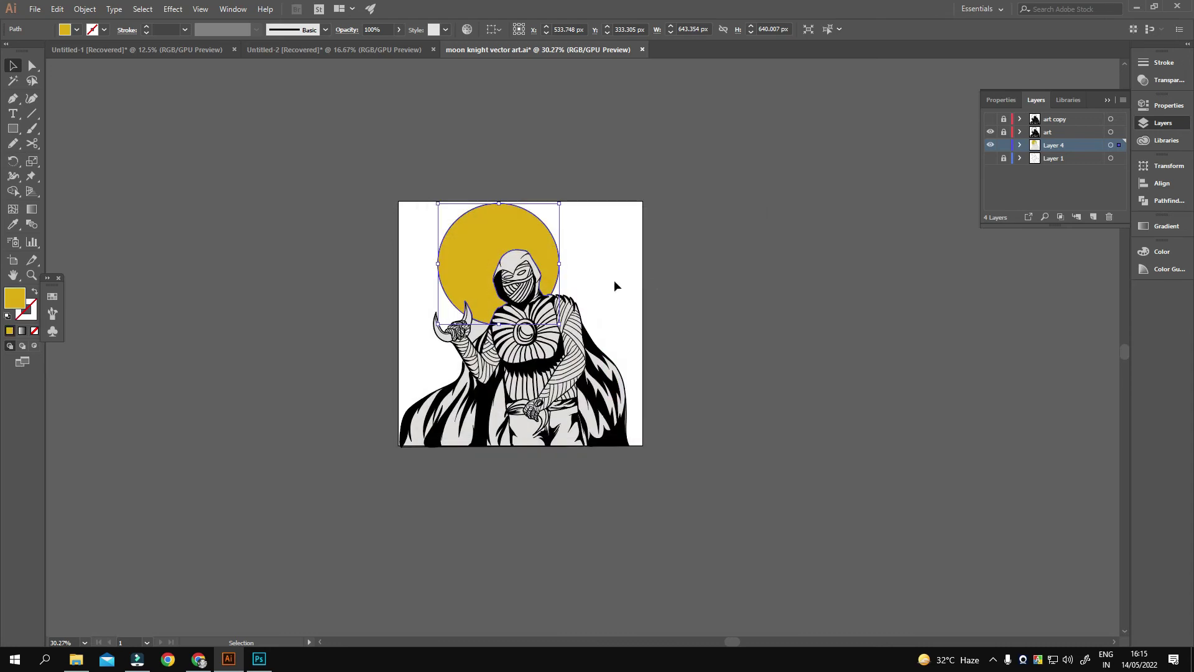
- Zoom in, select the chest emblem's crescent, and show the Swatches panel
key("z")
left_click(501, 350)
left_click_drag(555, 338, 556, 213)
left_click(501, 311, "alt")
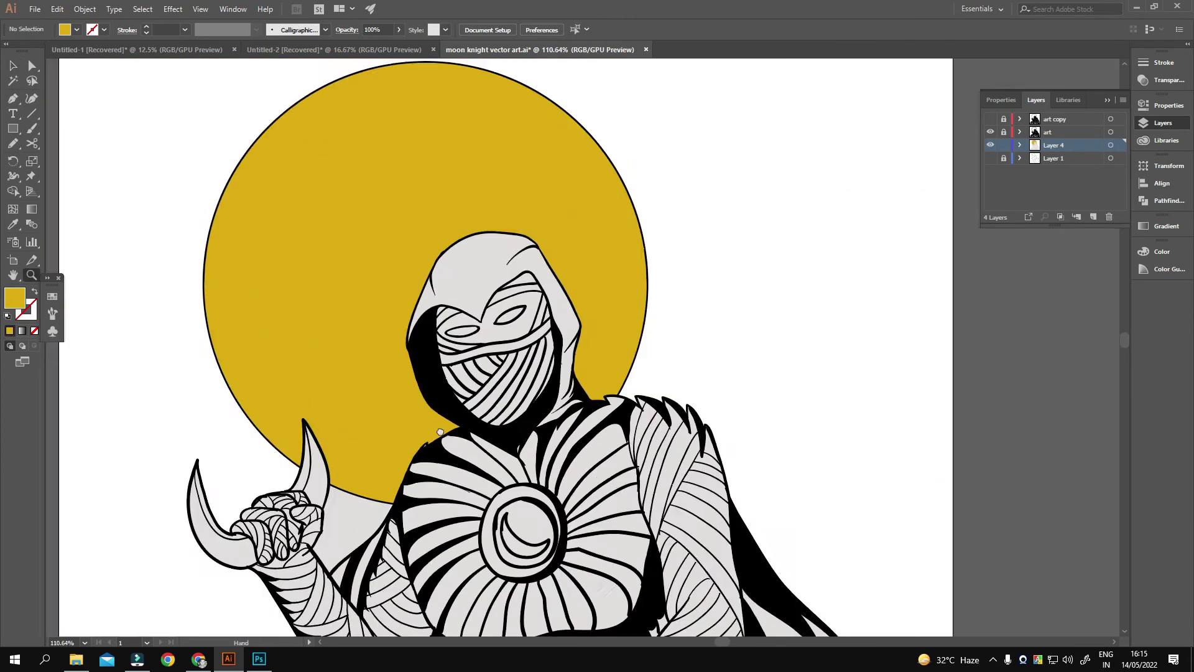
key("F5")
left_click(60, 290)
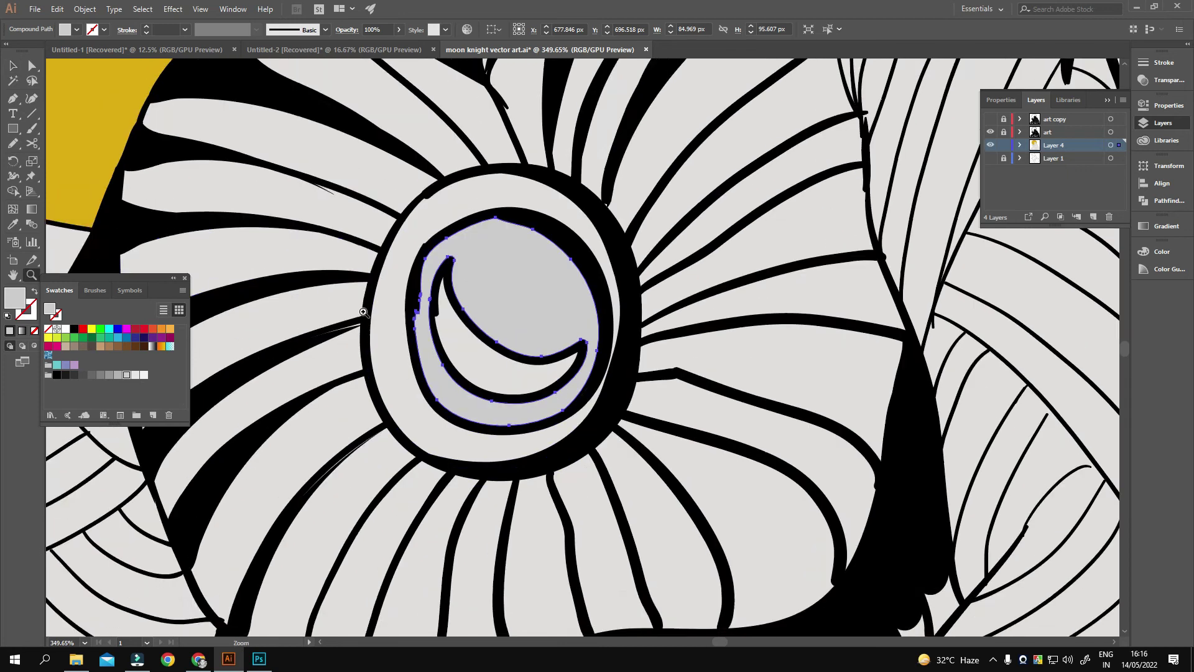
scroll(466, 333, "down", 5)
scroll(373, 348, "up", 4)
- Select both crescent claws and fill them with a darker grey swatch
left_click(464, 388)
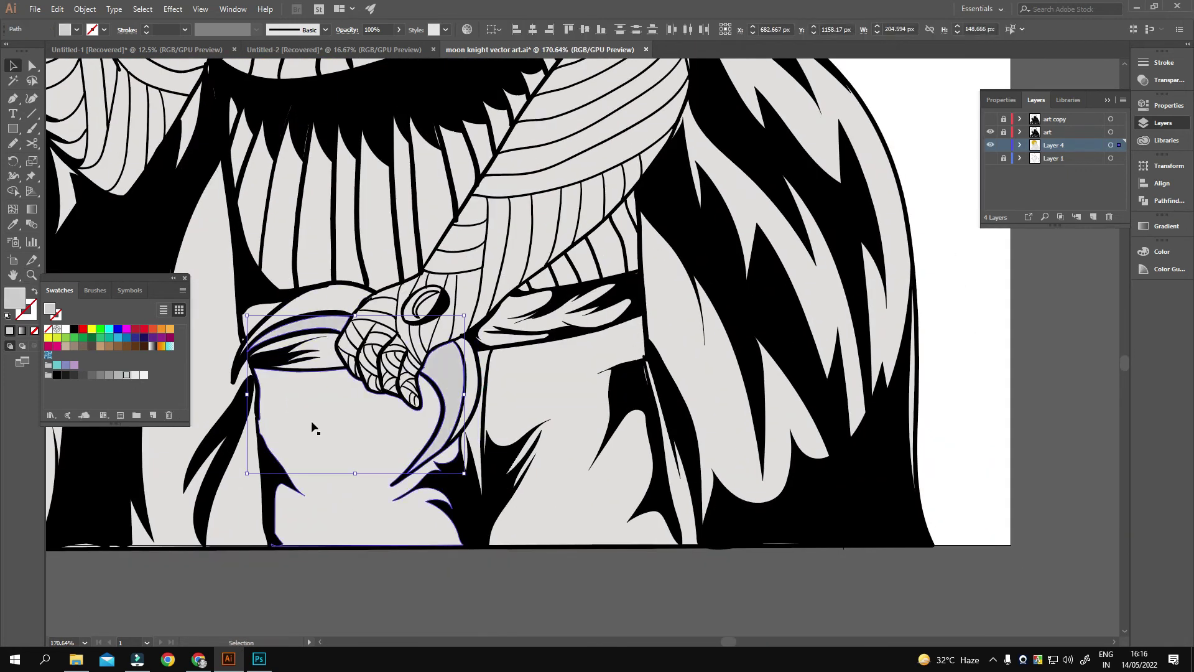
scroll(307, 479, "down", 5)
scroll(302, 347, "up", 5)
left_click(411, 187)
left_click(269, 319, "shift")
left_click(118, 374)
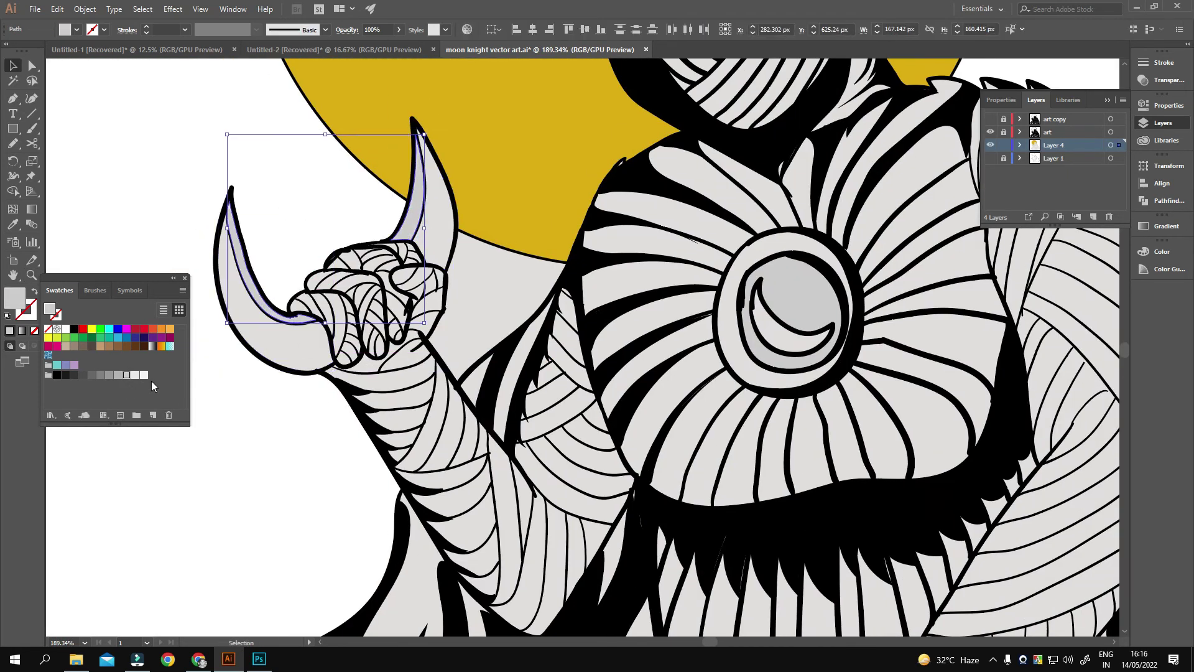
key("ctrl+shift+a")
scroll(374, 348, "down", 5)
scroll(453, 336, "up", 5)
- Clear the selection and zoom in on the hood
scroll(457, 330, "down", 5)
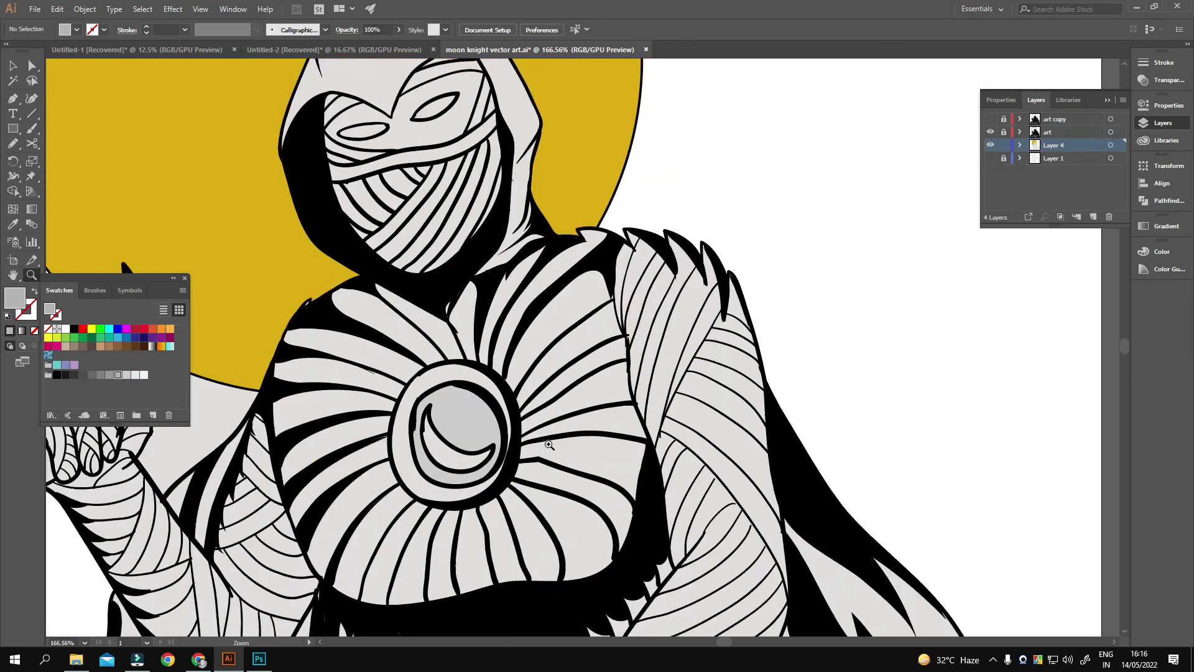
scroll(467, 405, "up", 4)
key("v")
scroll(454, 460, "down", 1)
left_click(450, 463)
scroll(466, 499, "down", 5)
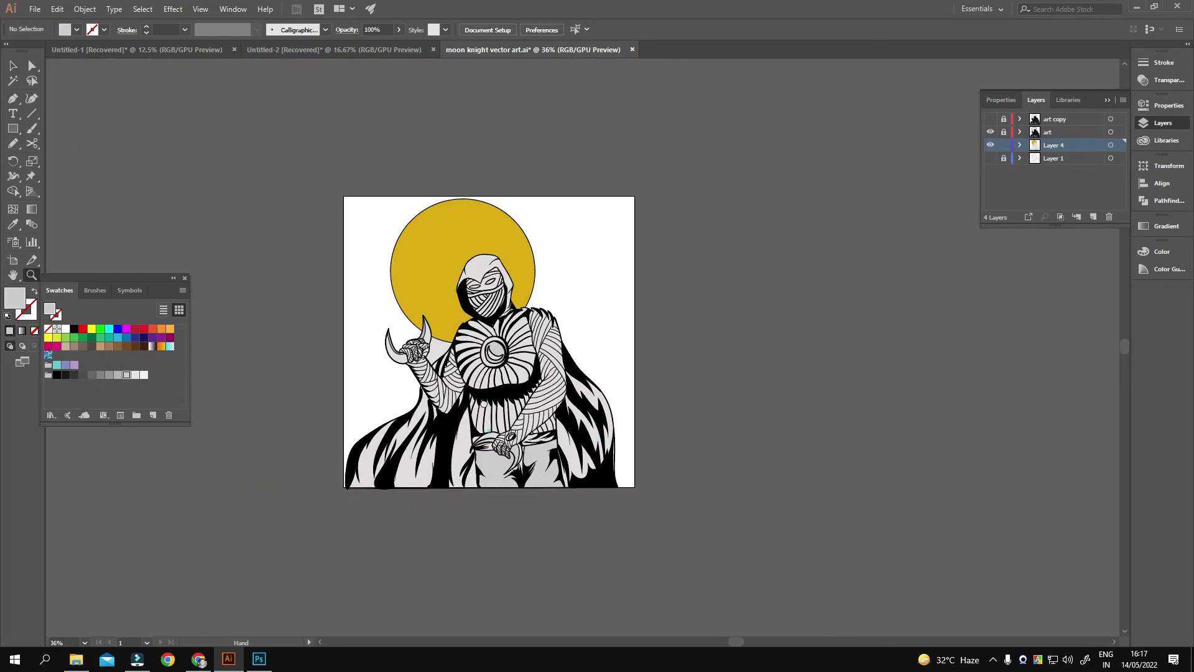
scroll(498, 435, "up", 3)
scroll(528, 398, "up", 2)
key("z")
scroll(545, 381, "down", 1)
scroll(545, 380, "down", 1)
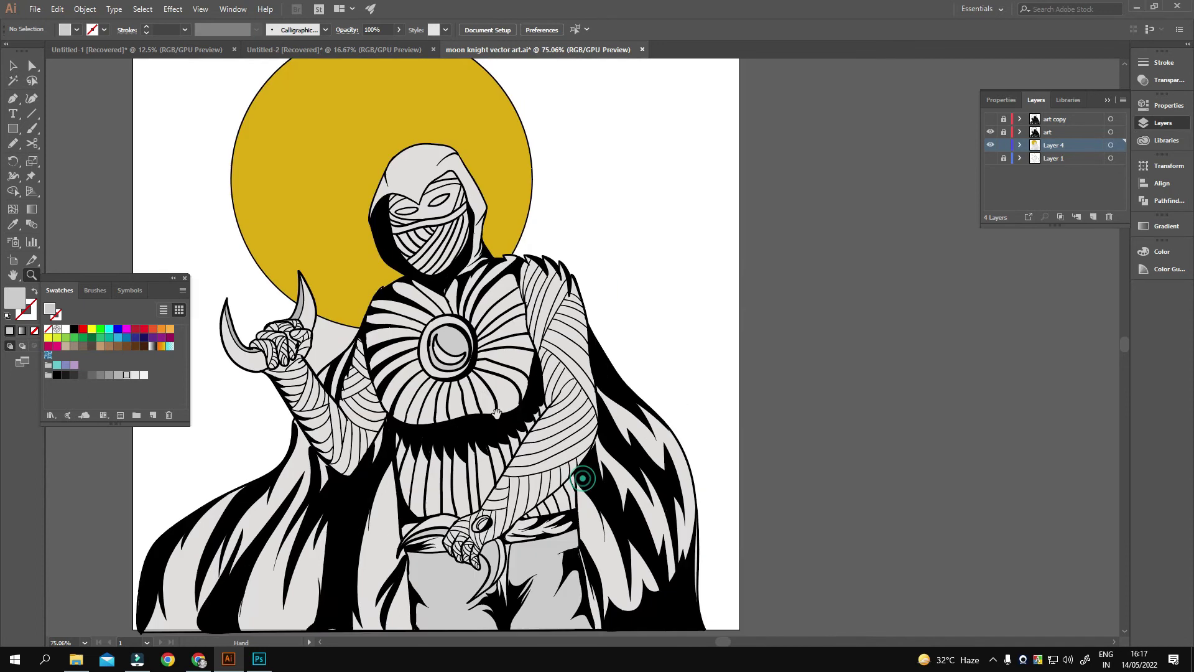
scroll(528, 373, "down", 1)
scroll(467, 334, "up", 6)
scroll(565, 280, "up", 2)
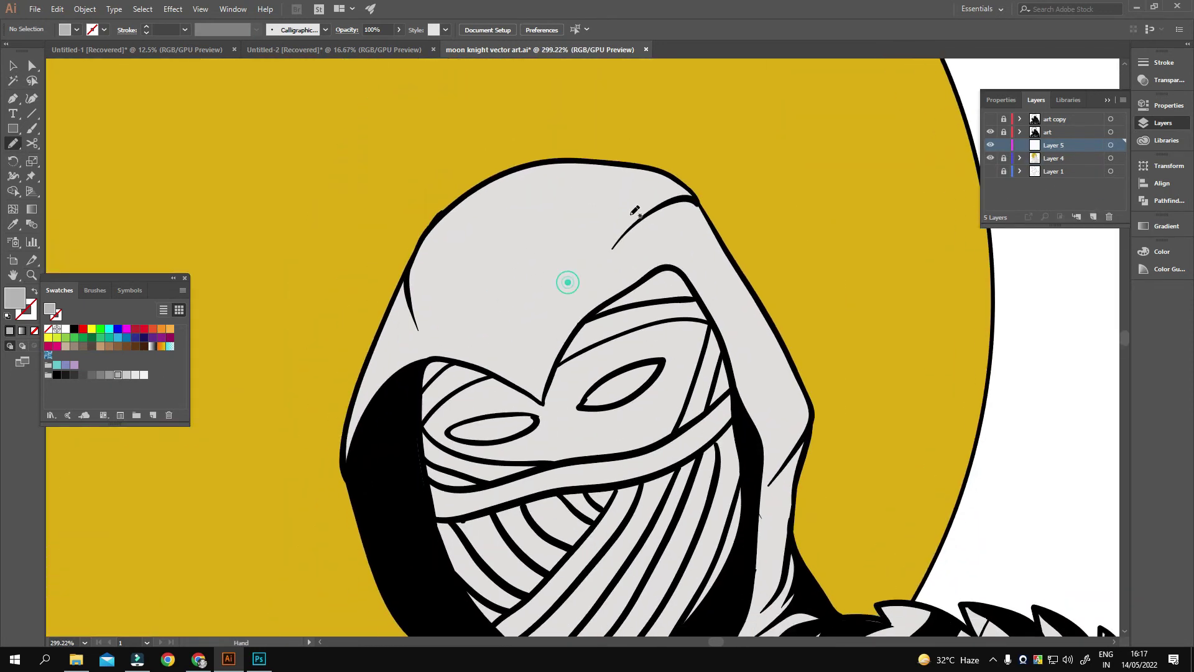
- Draw grey shading on the top of the hood, its left edge and the top of the mask
key("n")
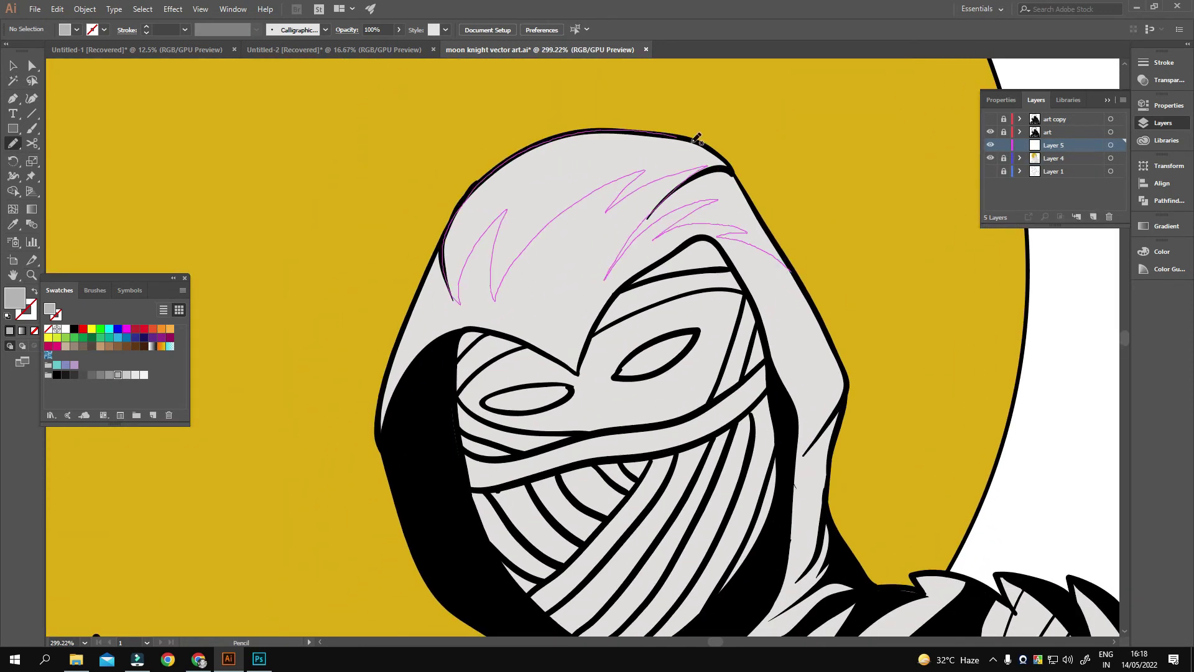
left_click_drag(697, 138, 731, 169)
left_click_drag(435, 311, 491, 249)
left_click_drag(601, 204, 603, 207)
left_click_drag(852, 284, 784, 347)
mouse_move(775, 266)
left_mouse_down()
mouse_move(833, 269)
mouse_move(904, 195)
left_mouse_up()
mouse_move(722, 265)
left_mouse_down()
mouse_move(702, 288)
mouse_move(710, 266)
left_mouse_up()
left_click_drag(849, 300, 703, 362)
- Draw grey shadows around both eyes and a grey band across the mask
left_click_drag(776, 375, 715, 372)
mouse_move(715, 385)
left_mouse_down()
mouse_move(662, 413)
mouse_move(741, 398)
mouse_move(832, 406)
mouse_move(918, 360)
left_mouse_up()
left_click_drag(840, 410, 983, 333)
mouse_move(852, 365)
left_mouse_down()
mouse_move(955, 347)
mouse_move(793, 358)
mouse_move(963, 308)
left_mouse_up()
mouse_move(902, 388)
left_mouse_down()
mouse_move(742, 355)
mouse_move(800, 224)
left_mouse_up()
left_click_drag(598, 280, 796, 246)
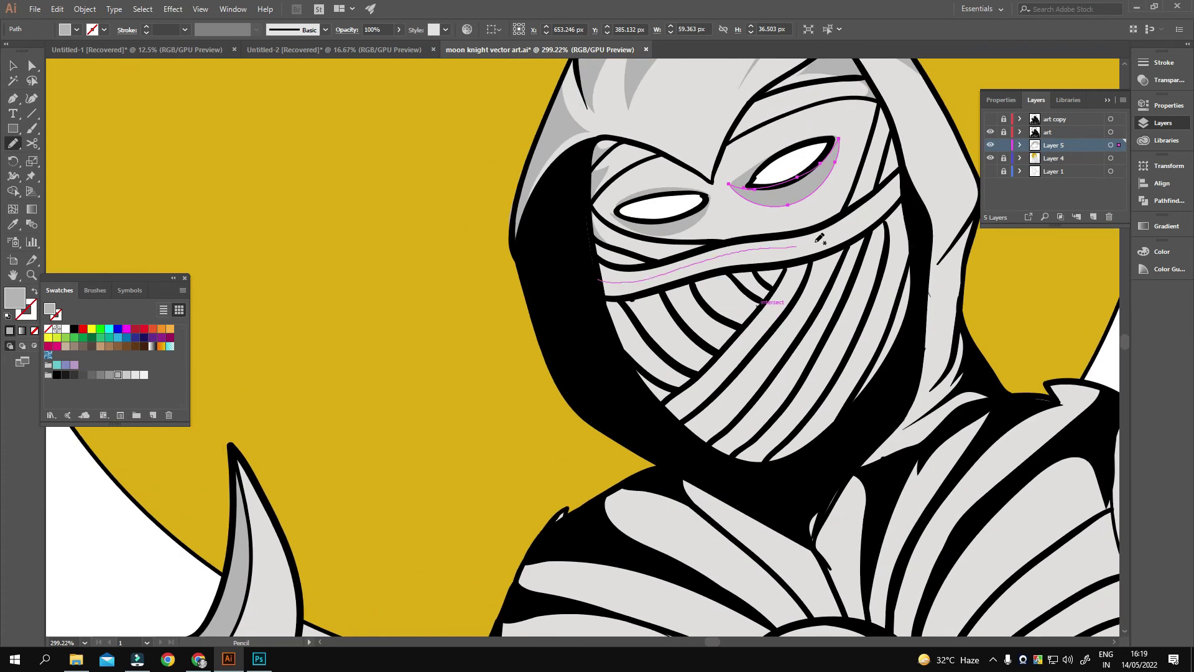
left_click_drag(695, 250, 599, 280)
left_click_drag(778, 187, 706, 373)
left_click_drag(709, 305, 788, 334)
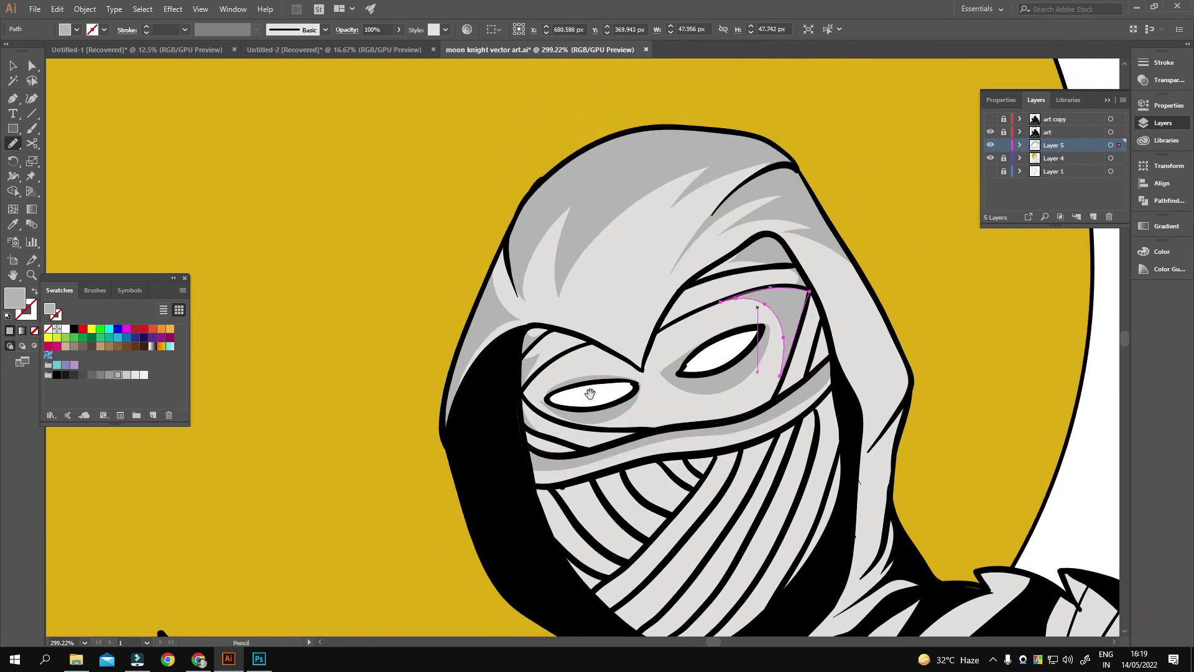
left_click_drag(590, 394, 774, 402)
- Refine the hood shading, then add grey shadows on two chest rays
left_click_drag(685, 373, 470, 264)
left_click_drag(854, 419, 749, 474)
left_click_drag(718, 292, 676, 185)
mouse_move(761, 418)
left_mouse_down()
mouse_move(755, 325)
mouse_move(766, 301)
left_mouse_up()
left_click_drag(776, 178, 745, 319)
mouse_move(464, 505)
left_mouse_down()
mouse_move(539, 191)
mouse_move(487, 165)
left_mouse_up()
left_click_drag(427, 230, 478, 206)
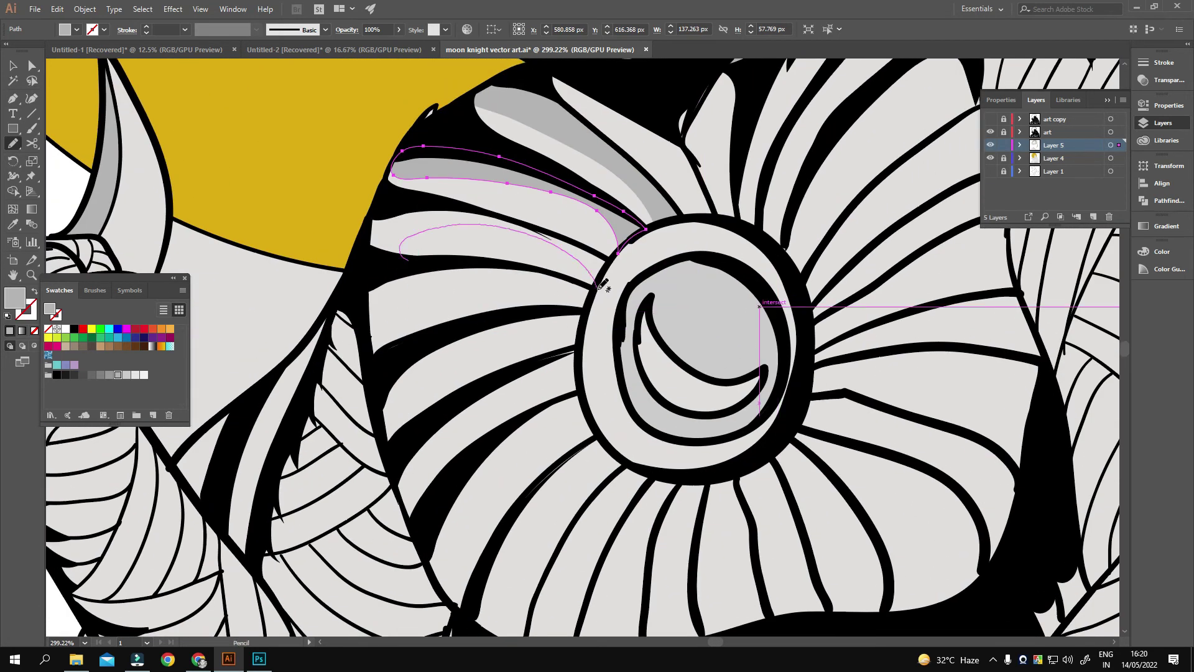
mouse_move(608, 280)
left_mouse_down()
mouse_move(410, 255)
mouse_move(313, 130)
left_mouse_up()
key("ctrl+0")
- Shade the chest rays left of and below the emblem, with thin shadows along black lines
left_click_drag(792, 277, 562, 408)
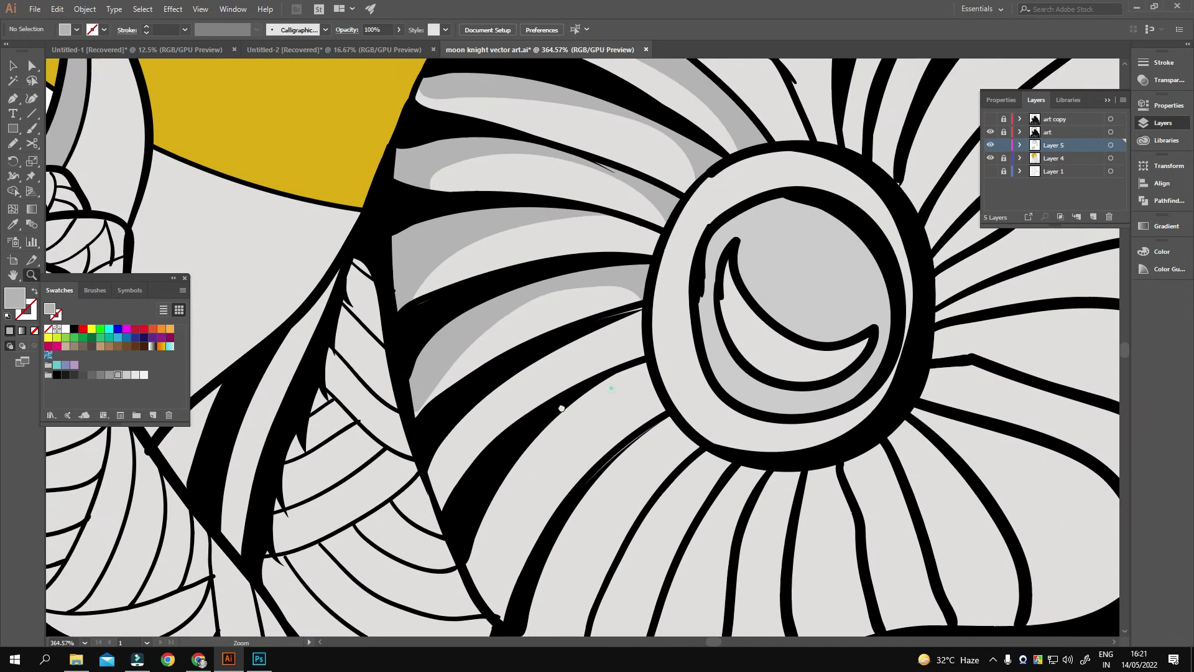
key("n")
left_click_drag(614, 192, 410, 331)
left_click_drag(470, 457, 509, 301)
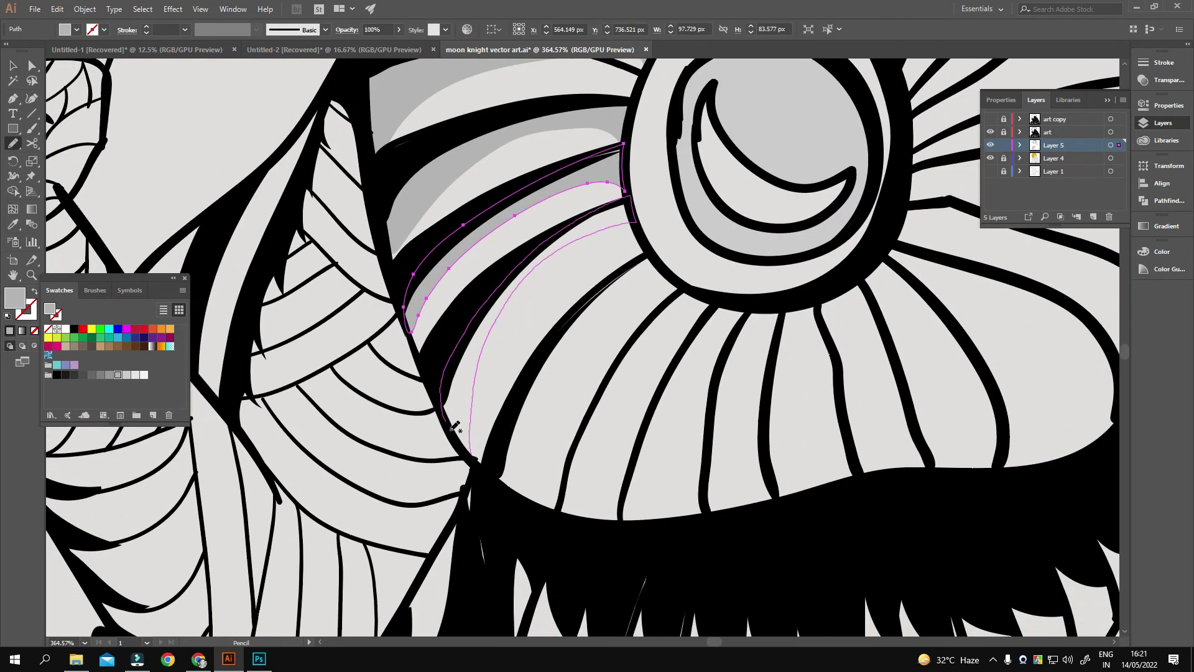
left_click_drag(455, 428, 477, 456)
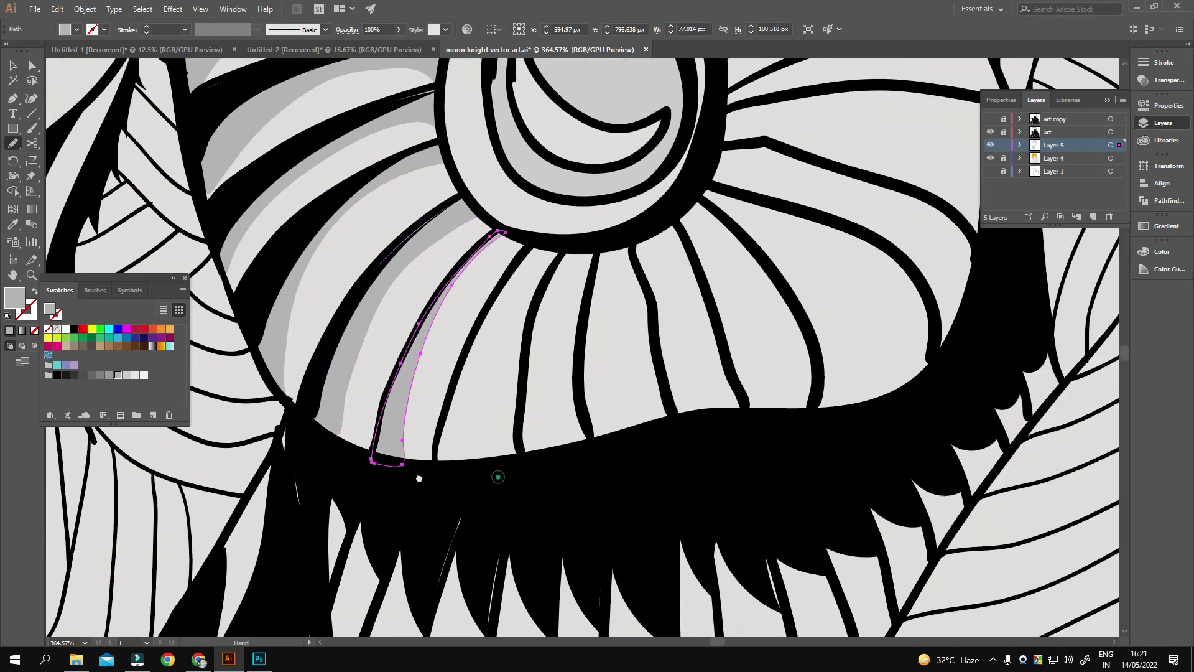
mouse_move(537, 236)
left_mouse_down()
mouse_move(433, 254)
mouse_move(424, 324)
left_mouse_up()
mouse_move(392, 410)
left_mouse_down()
mouse_move(437, 287)
mouse_move(525, 460)
left_mouse_up()
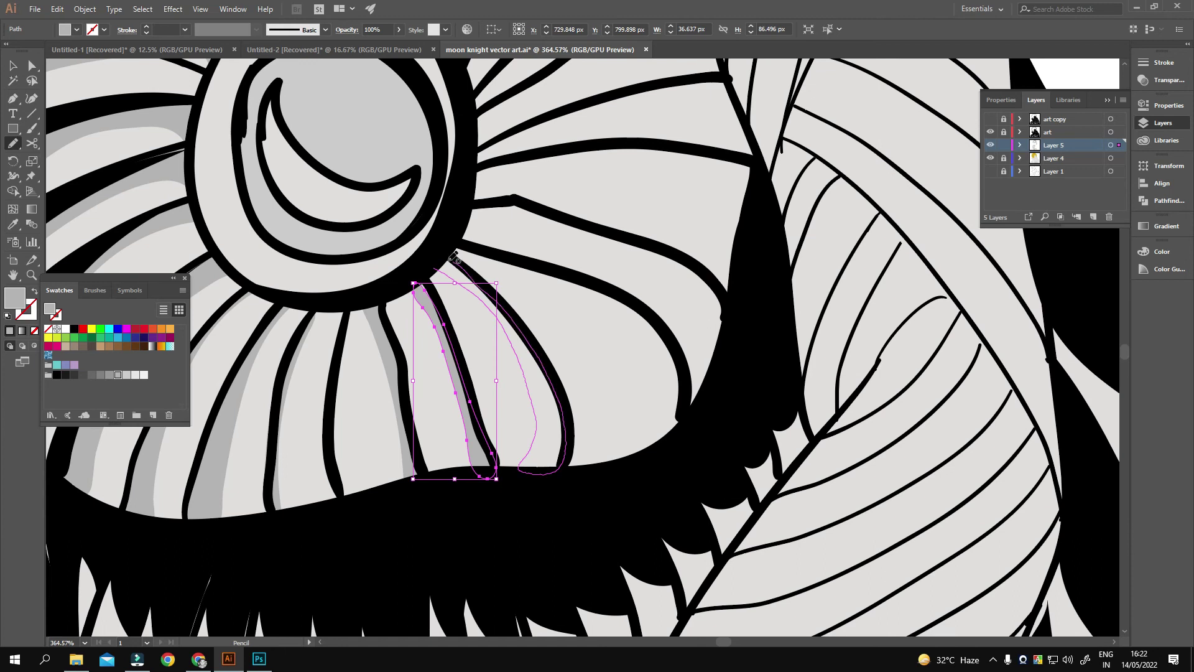
left_click_drag(414, 256, 564, 442)
left_click_drag(469, 257, 472, 262)
- Shade one more chest ray and refine its grey shadow shape
mouse_move(672, 456)
left_mouse_down()
mouse_move(454, 314)
mouse_move(412, 350)
left_mouse_up()
mouse_move(652, 268)
left_mouse_down()
mouse_move(449, 366)
mouse_move(415, 411)
left_mouse_up()
left_click_drag(616, 229, 475, 338)
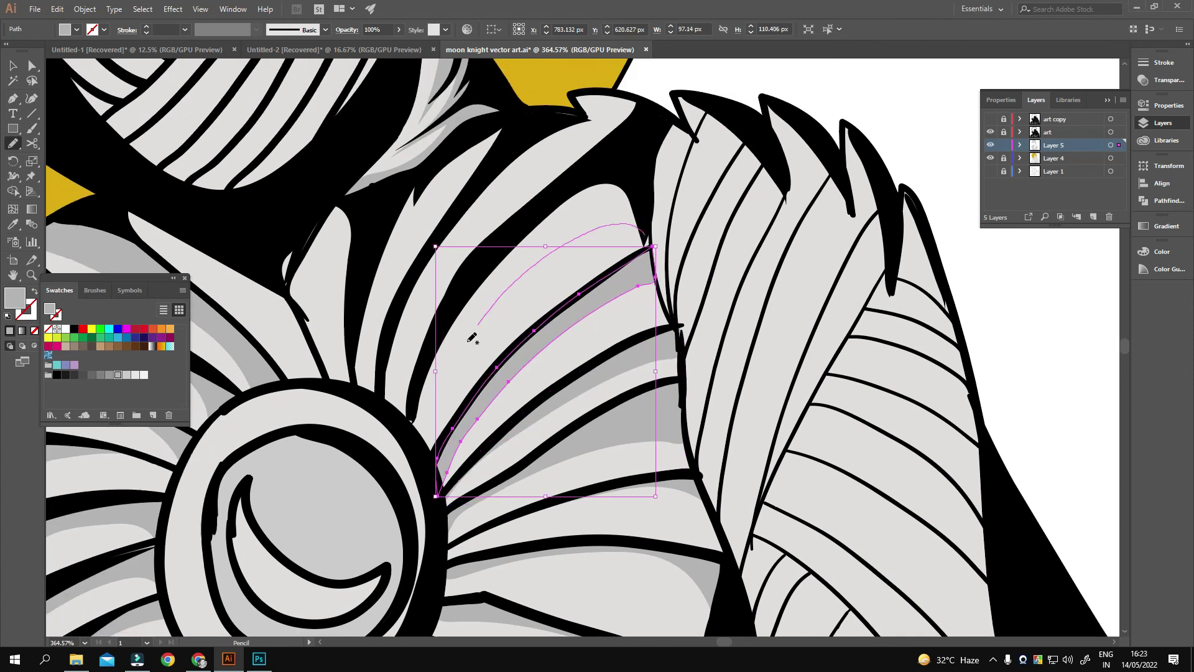
left_click_drag(579, 213, 498, 394)
left_click_drag(752, 183, 750, 186)
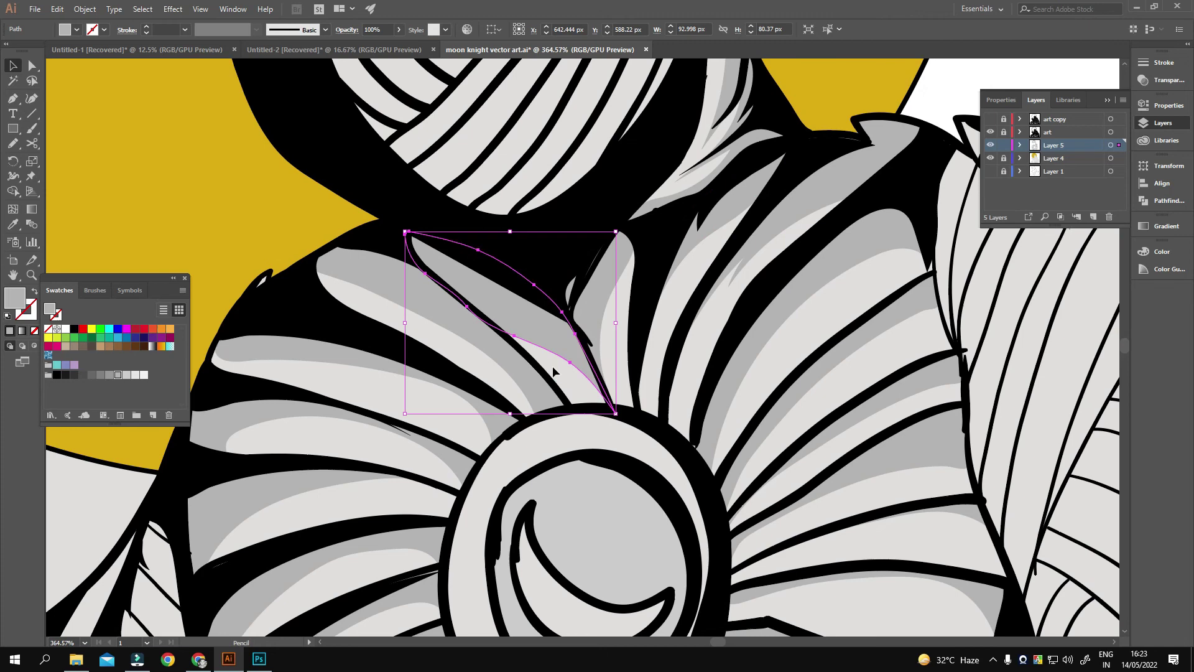
- Add grey shading shapes and strips on the right shoulder
key("ctrl+0")
left_click_drag(624, 345, 660, 346)
left_click_drag(520, 212, 534, 303)
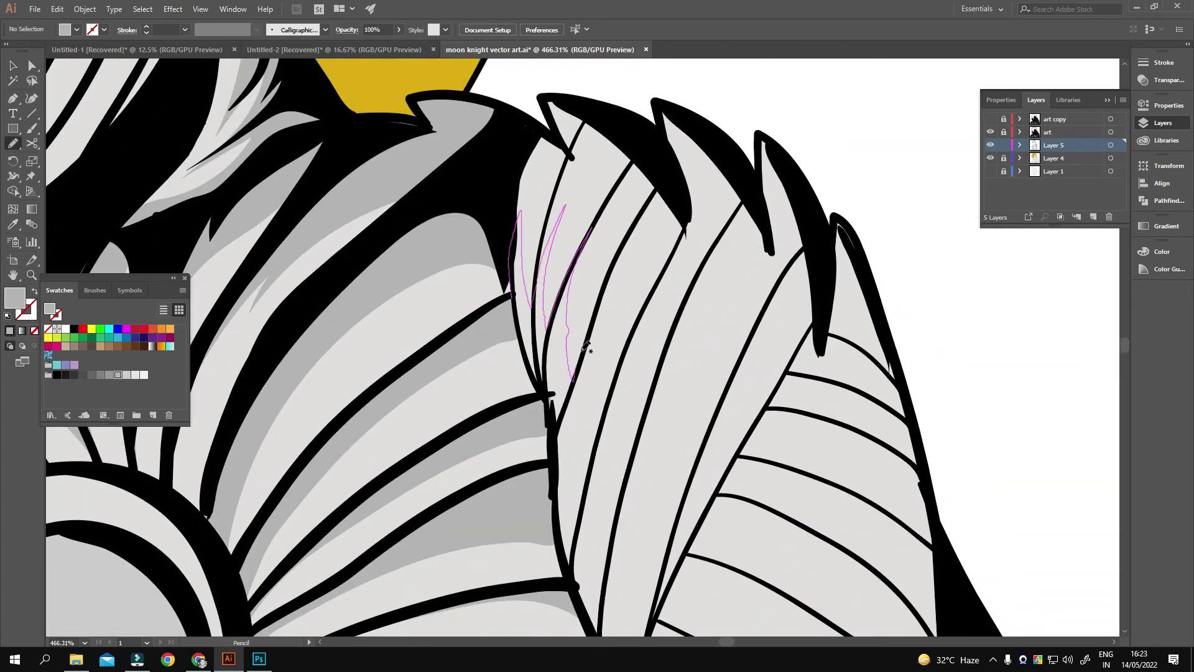
left_click_drag(585, 348, 587, 339)
scroll(627, 180, "down", 2)
scroll(566, 387, "up", 5)
left_click_drag(492, 212, 543, 243)
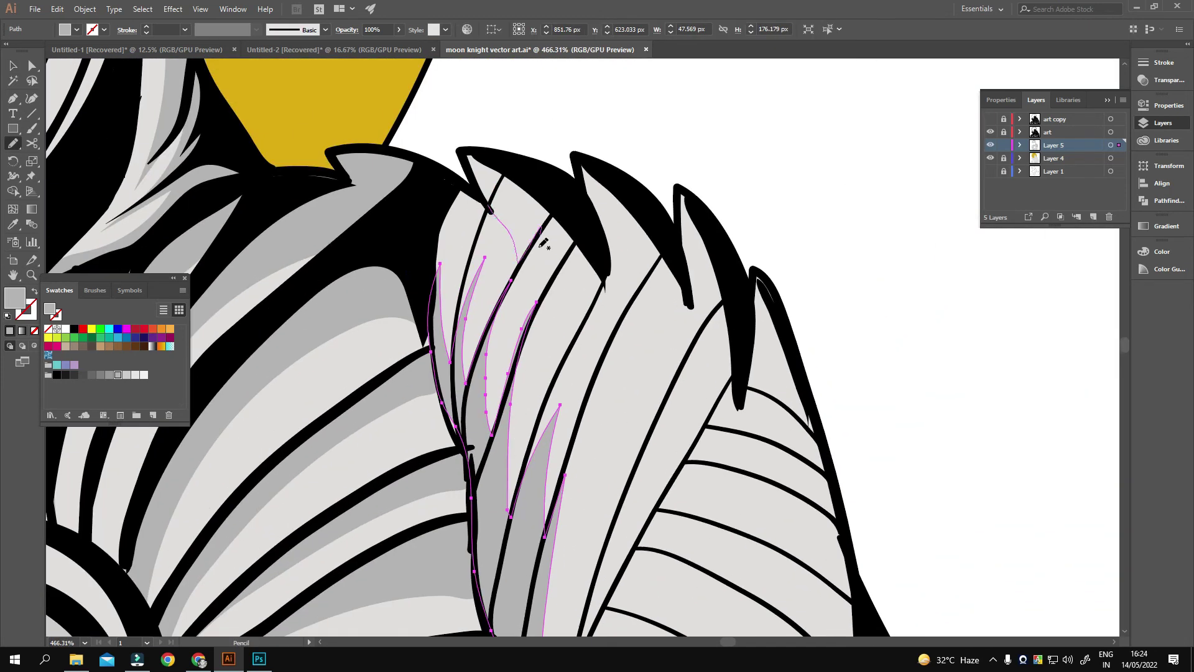
- Zoom in on the forearm and begin shading along it
scroll(591, 323, "down", 5)
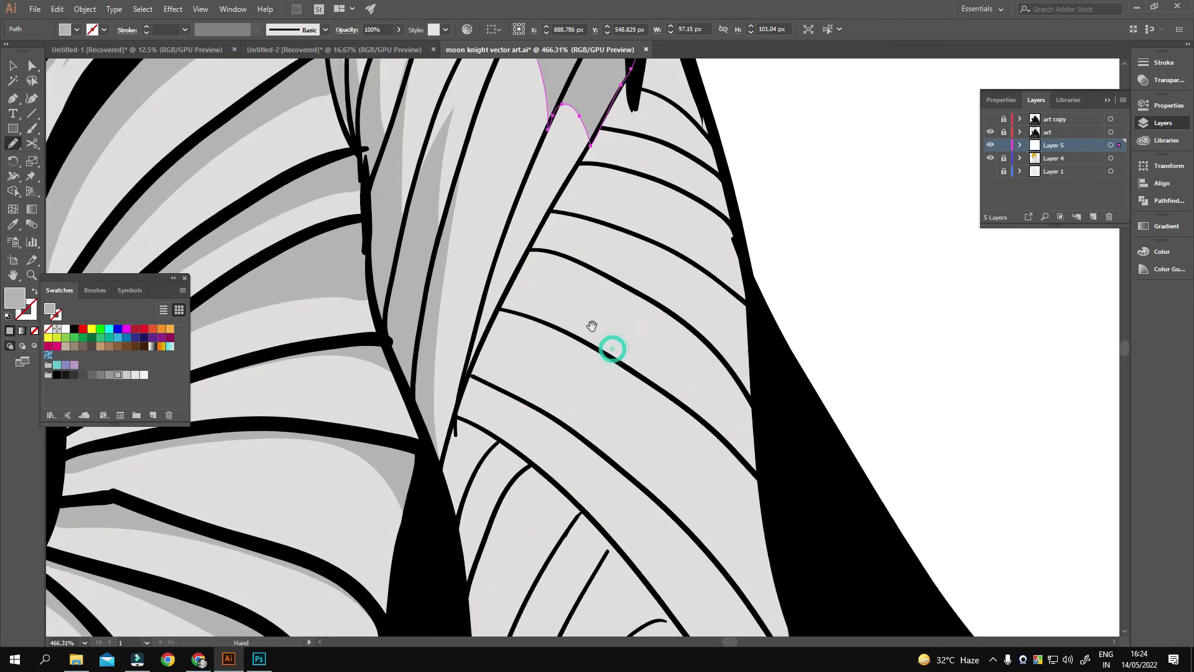
scroll(624, 397, "down", 2)
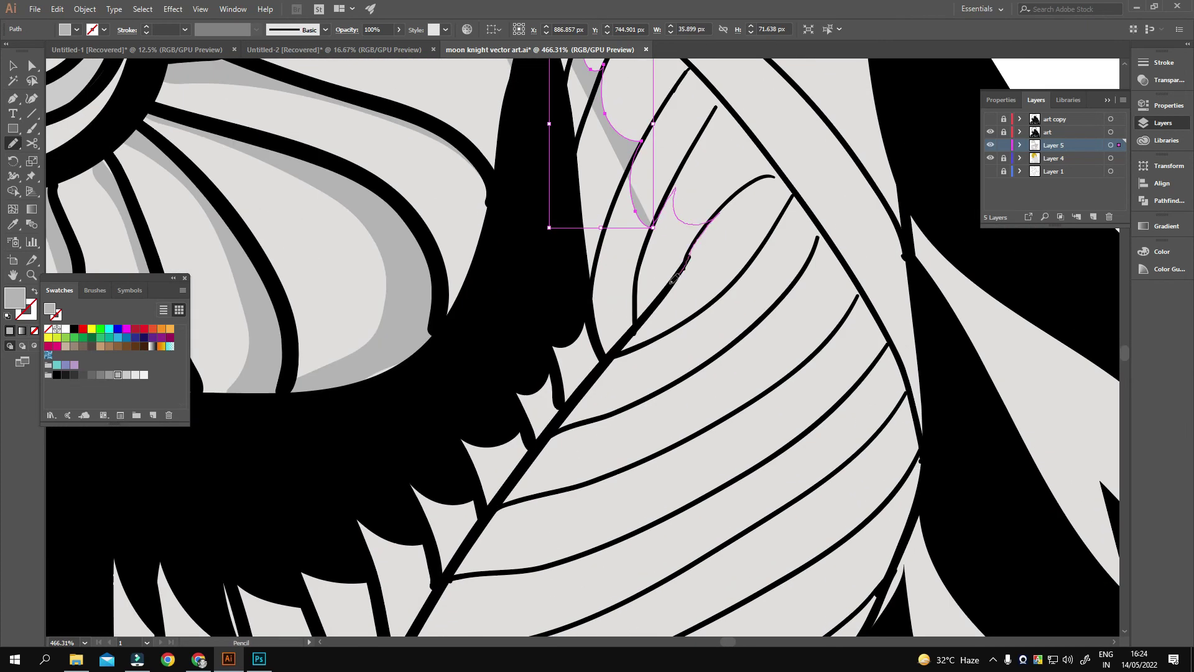
scroll(581, 323, "down", 3)
scroll(653, 305, "down", 2)
left_click(653, 305)
left_click_drag(594, 160, 608, 213)
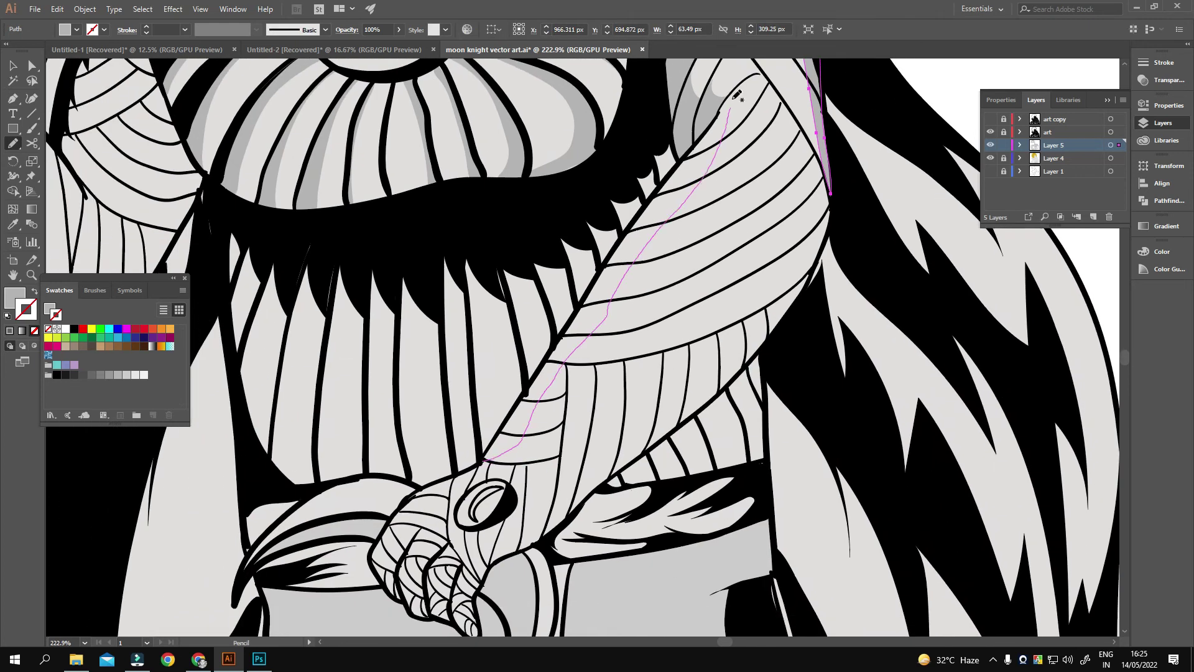
- Finish the forearm shadow and shade the lower hand, its finger and the claw
left_click_drag(482, 461, 638, 202)
left_click_drag(550, 342, 576, 261)
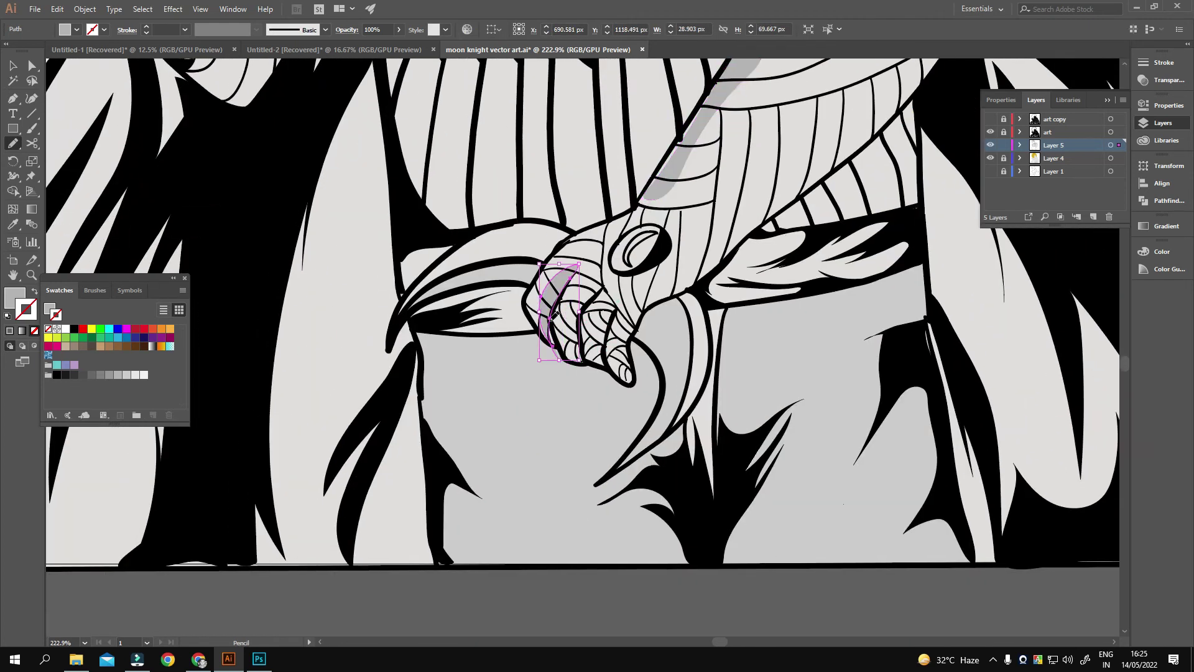
mouse_move(557, 314)
left_mouse_down()
mouse_move(463, 202)
mouse_move(566, 276)
left_mouse_up()
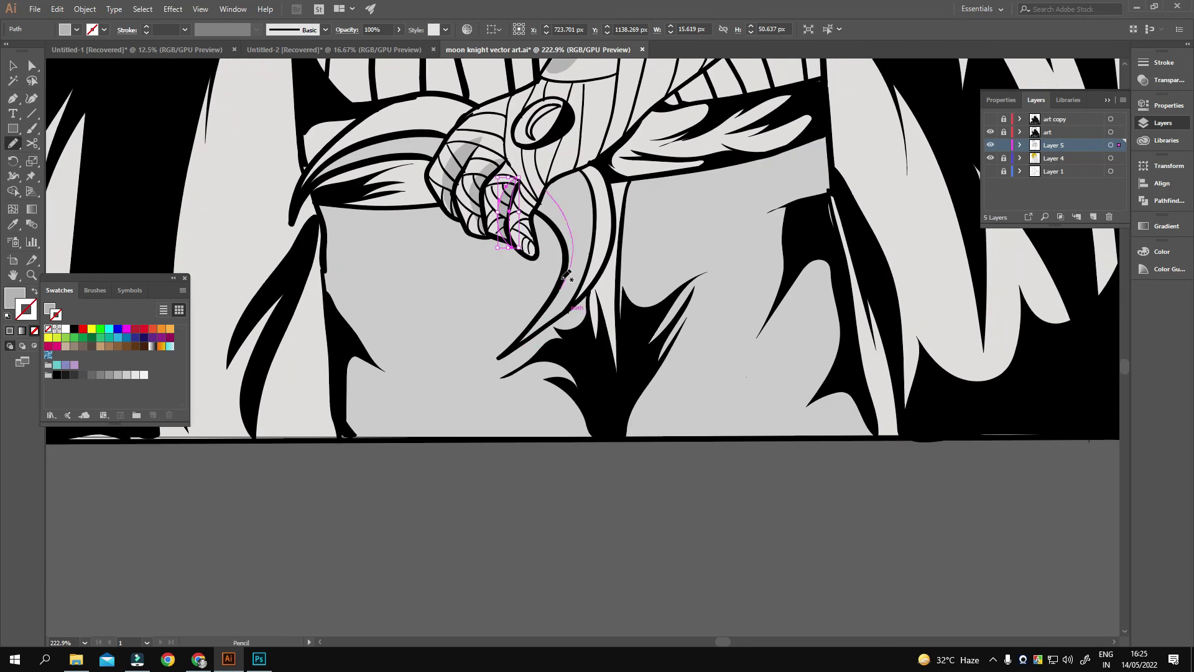
scroll(566, 275, "down", 2)
scroll(622, 280, "down", 1)
left_click_drag(682, 205, 674, 291)
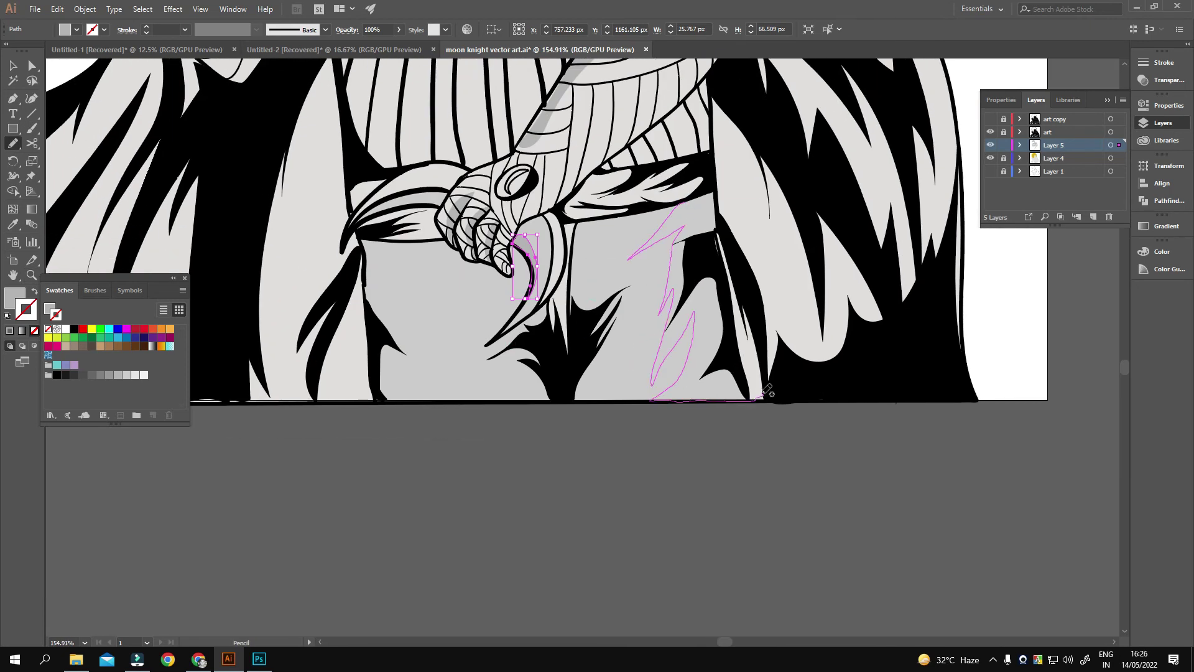
- Shade the cloth below the hand, at the lower right and on the right robe fold
left_click_drag(767, 390, 762, 395)
scroll(723, 191, "down", 3)
scroll(623, 150, "left", 5)
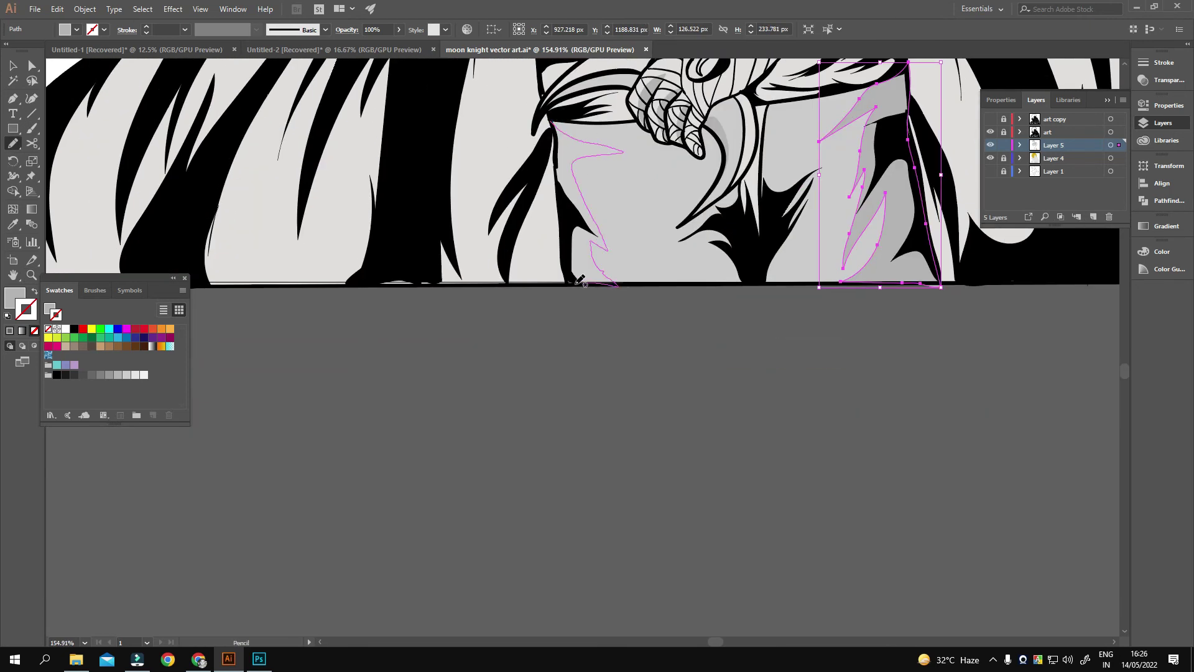
left_click_drag(578, 281, 585, 284)
scroll(582, 250, "up", 3)
scroll(558, 255, "up", 2)
scroll(558, 255, "right", 3)
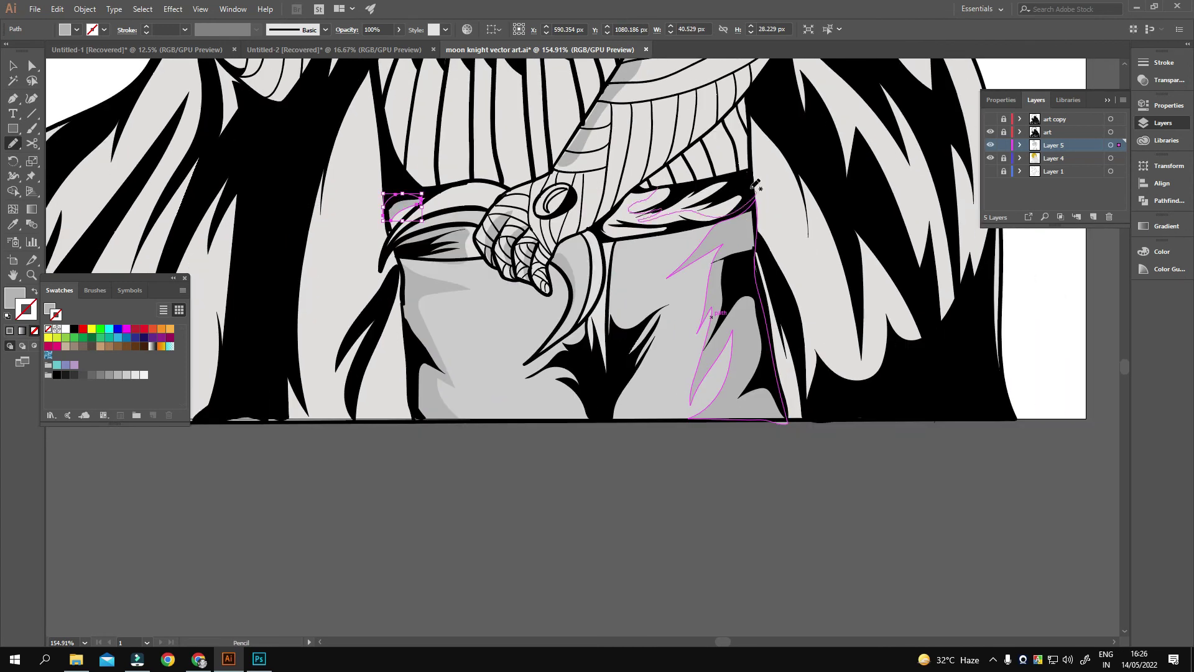
scroll(498, 218, "down", 2)
left_click_drag(449, 187, 468, 203)
- Move back up to the face and draw a shading stroke across the lower mask
scroll(558, 275, "up", 1)
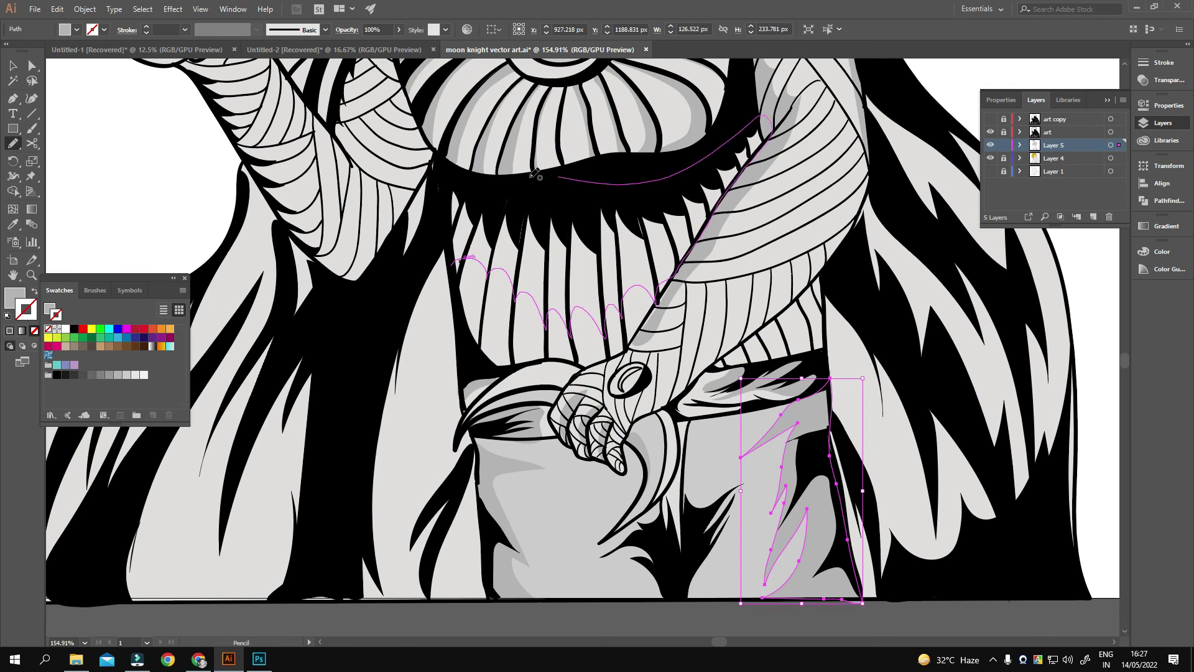
scroll(534, 173, "down", 5)
scroll(627, 267, "up", 5)
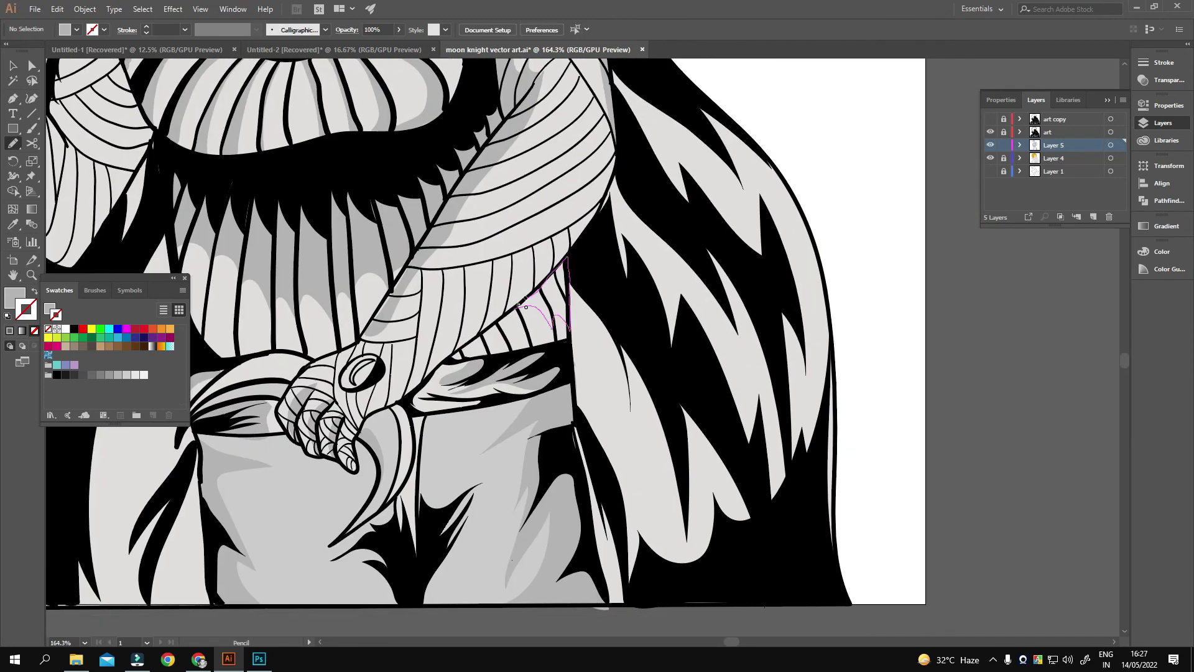
scroll(526, 307, "down", 5)
scroll(467, 346, "up", 1)
scroll(493, 319, "up", 4)
scroll(575, 346, "left", 3)
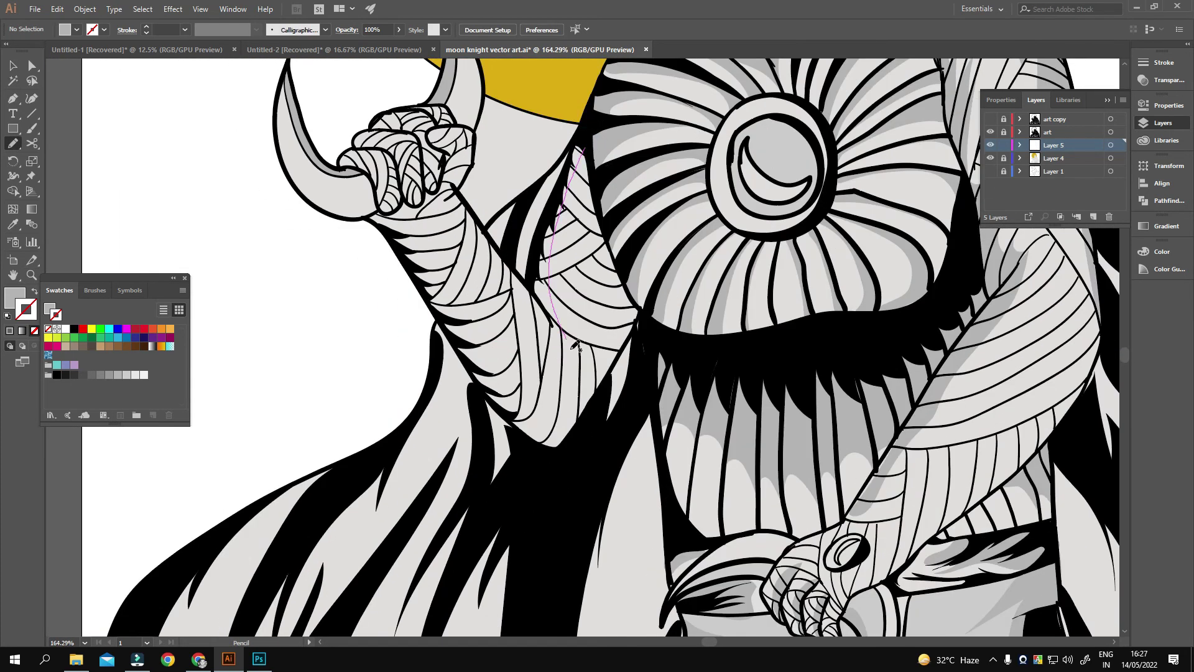
scroll(575, 346, "down", 5)
scroll(561, 265, "up", 3)
scroll(561, 264, "up", 3)
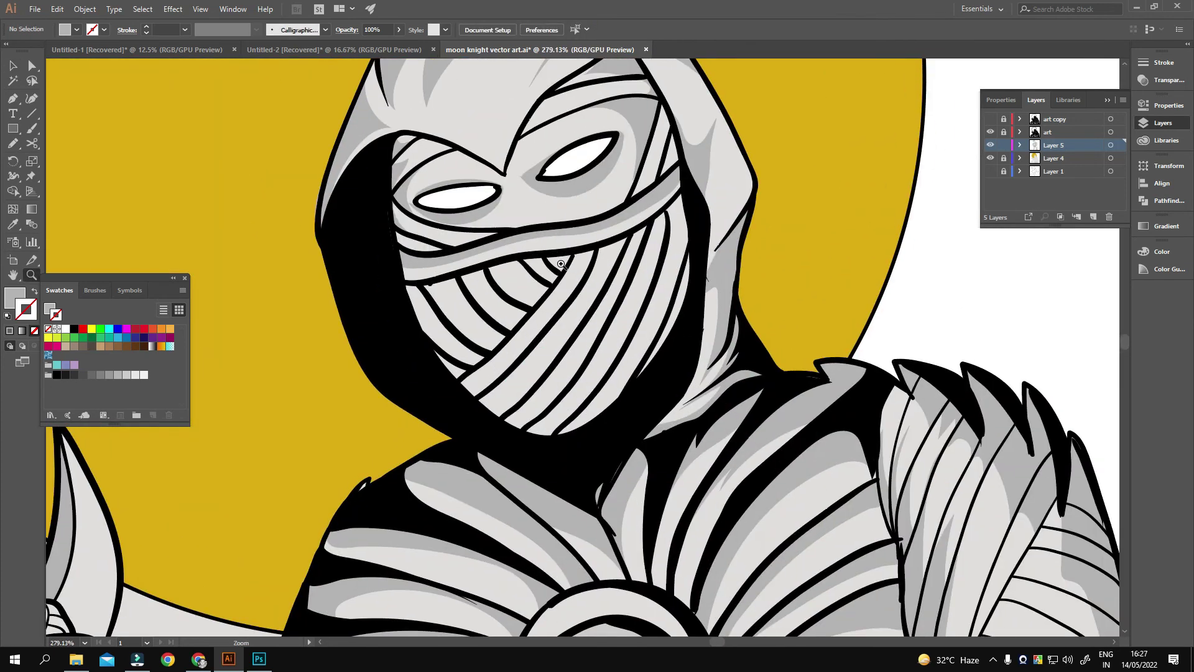
scroll(635, 400, "up", 2)
scroll(635, 400, "down", 5)
scroll(560, 342, "up", 5)
key("n")
left_click_drag(552, 342, 603, 337)
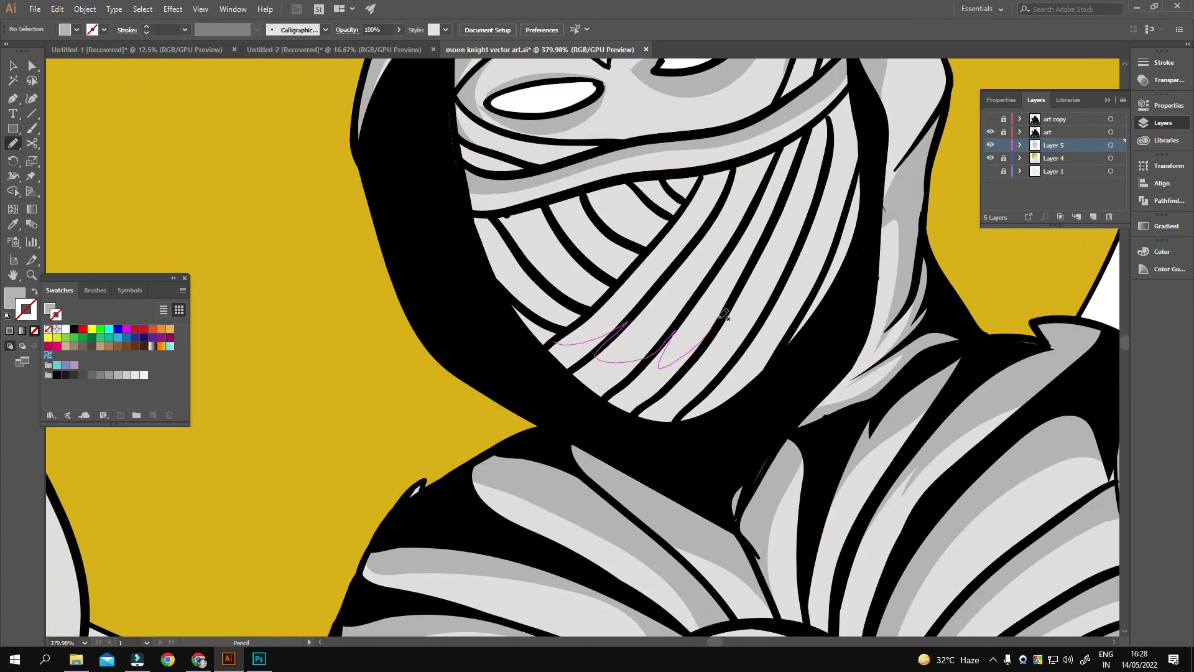
- Draw a grey shading shape on the lower left cape
scroll(542, 349, "down", 5)
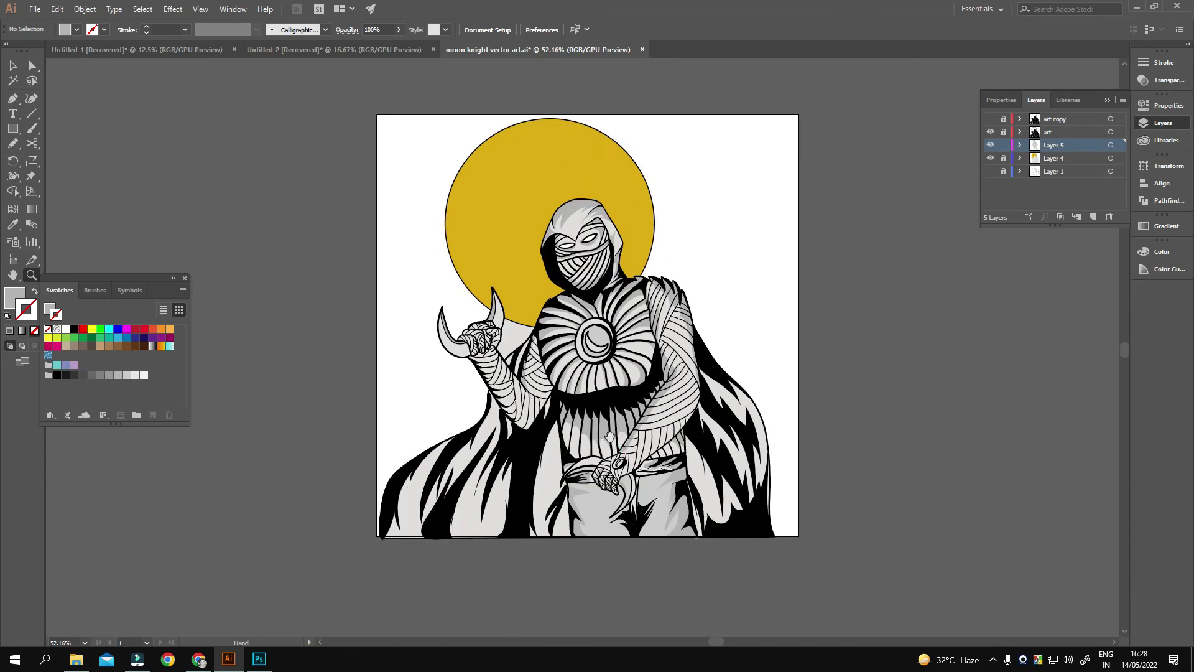
scroll(497, 280, "up", 2)
scroll(498, 342, "up", 3)
left_click_drag(500, 348, 565, 257)
left_click_drag(453, 202, 558, 175)
scroll(622, 143, "up", 2)
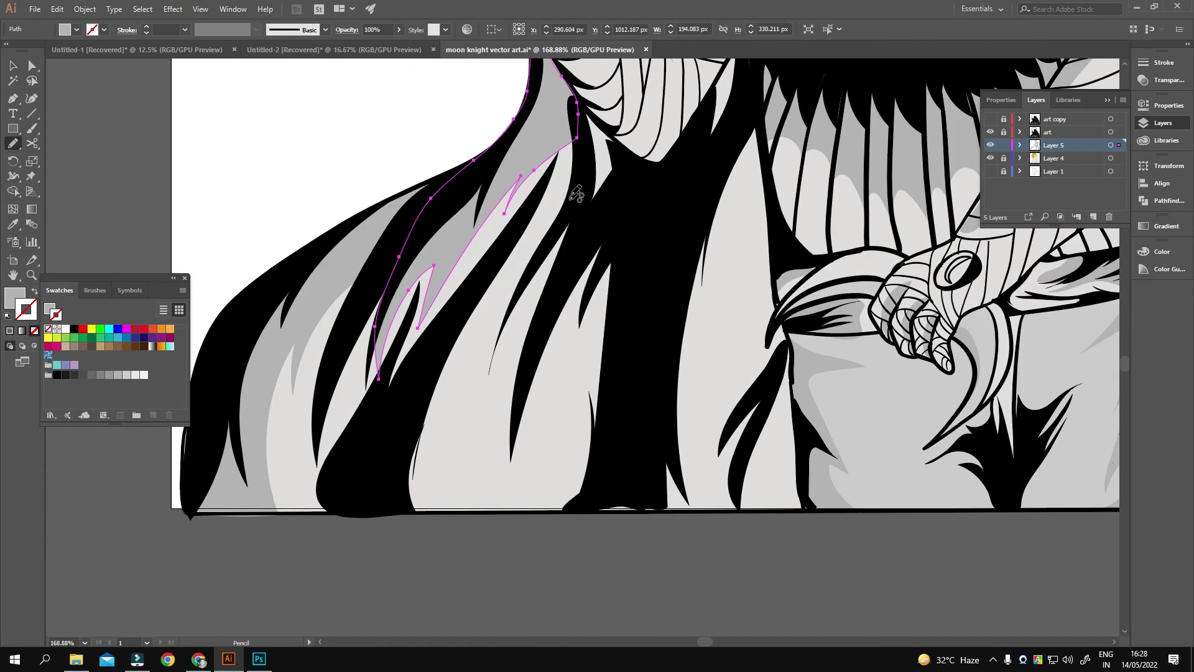
scroll(552, 188, "down", 3)
- Add another shading stroke and a zig-zag shading shape on the cape
mouse_move(456, 238)
left_mouse_down()
mouse_move(527, 301)
mouse_move(526, 391)
left_mouse_up()
scroll(560, 311, "up", 3)
scroll(560, 311, "right", 5)
mouse_move(497, 179)
left_mouse_down()
mouse_move(501, 414)
mouse_move(435, 297)
left_mouse_up()
scroll(562, 286, "down", 2)
scroll(562, 287, "right", 5)
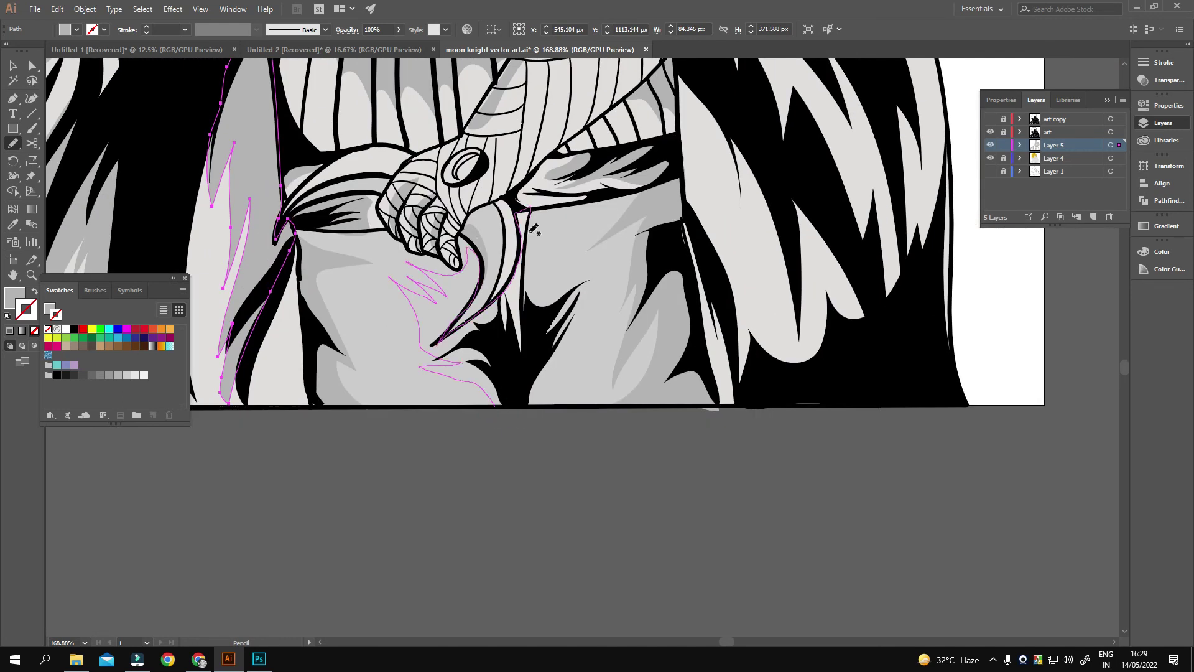
- Draw shading shapes beside the clawed hand and a zig-zag stroke on the belt cloth
left_click_drag(533, 229, 537, 249)
left_click_drag(539, 250, 603, 248)
key("ctrl+shift+a")
scroll(546, 370, "down", 5)
scroll(647, 169, "up", 6)
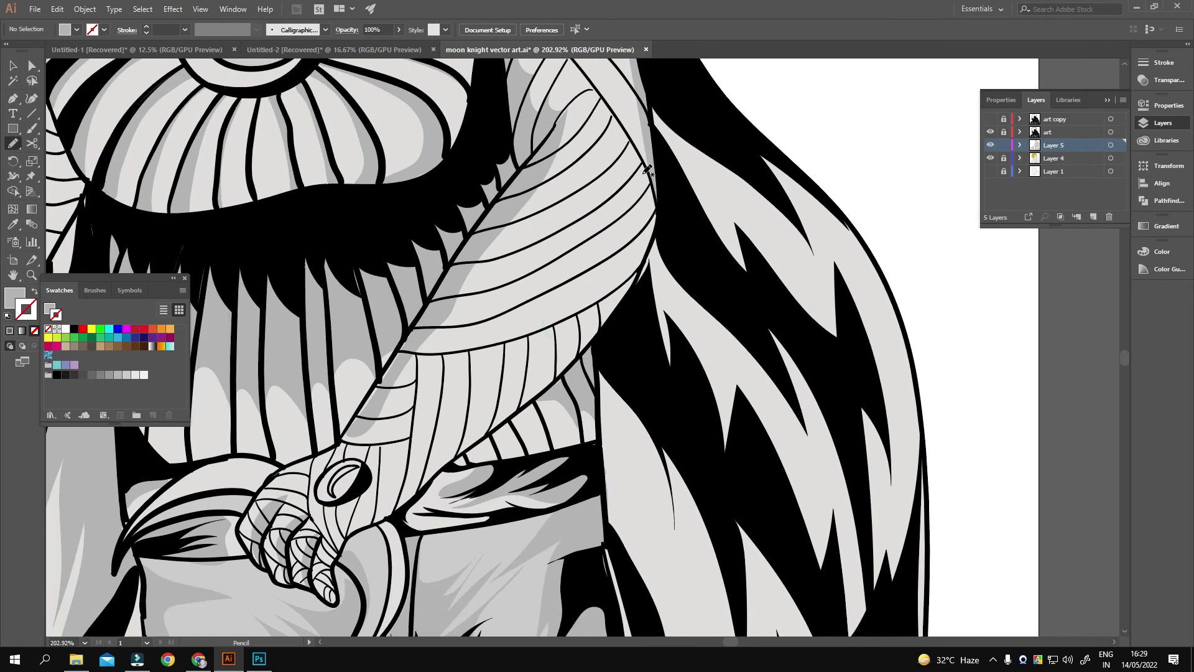
left_click_drag(593, 322, 594, 321)
- Draw and close a zig-zag shading shape along the right cape
scroll(592, 321, "down", 3)
scroll(592, 322, "left", 3)
left_click_drag(553, 356, 661, 235)
left_click_drag(753, 186, 754, 187)
key("ctrl+shift+a")
- Add one last shading path, deselect it and adjust the zoom
scroll(753, 186, "down", 5)
scroll(678, 194, "up", 3)
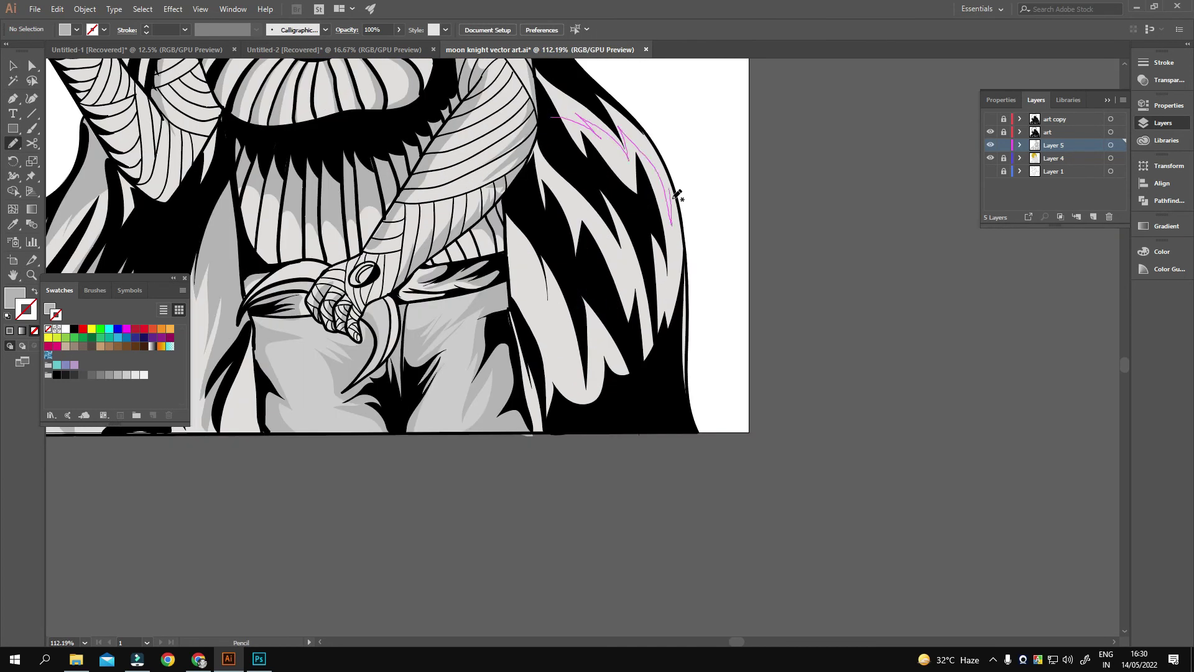
scroll(574, 82, "down", 2)
left_click_drag(524, 123, 618, 222)
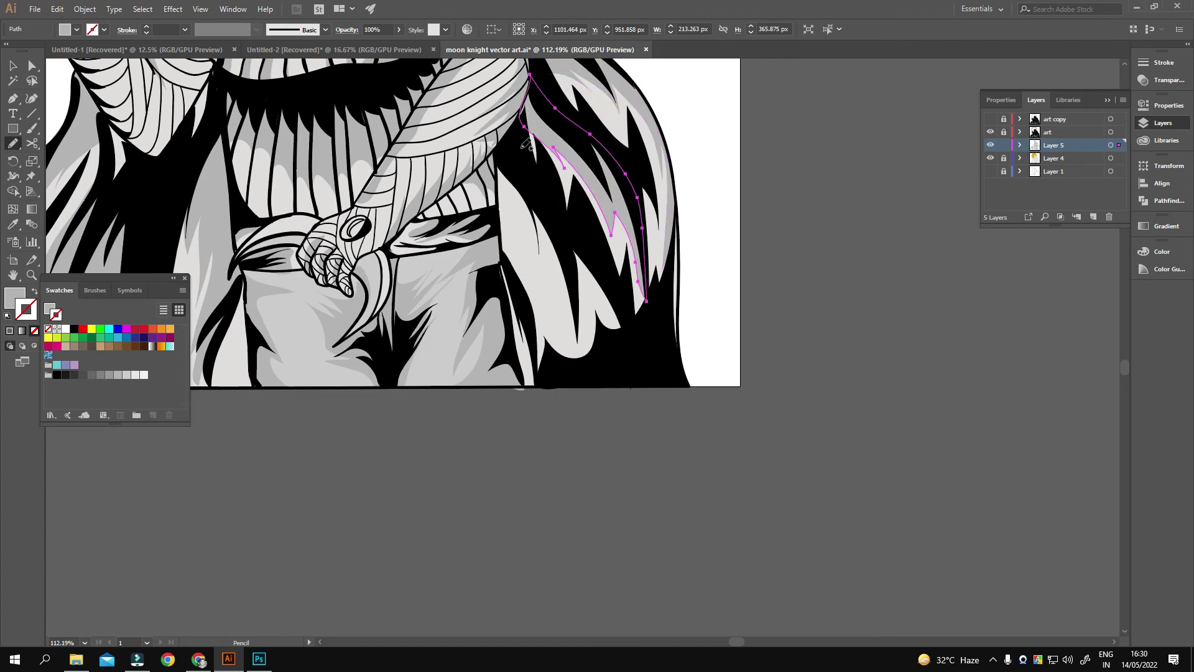
scroll(526, 144, "down", 4)
key("ctrl+shift+a")
key("z")
scroll(577, 323, "down", 5)
scroll(577, 323, "down", 2)
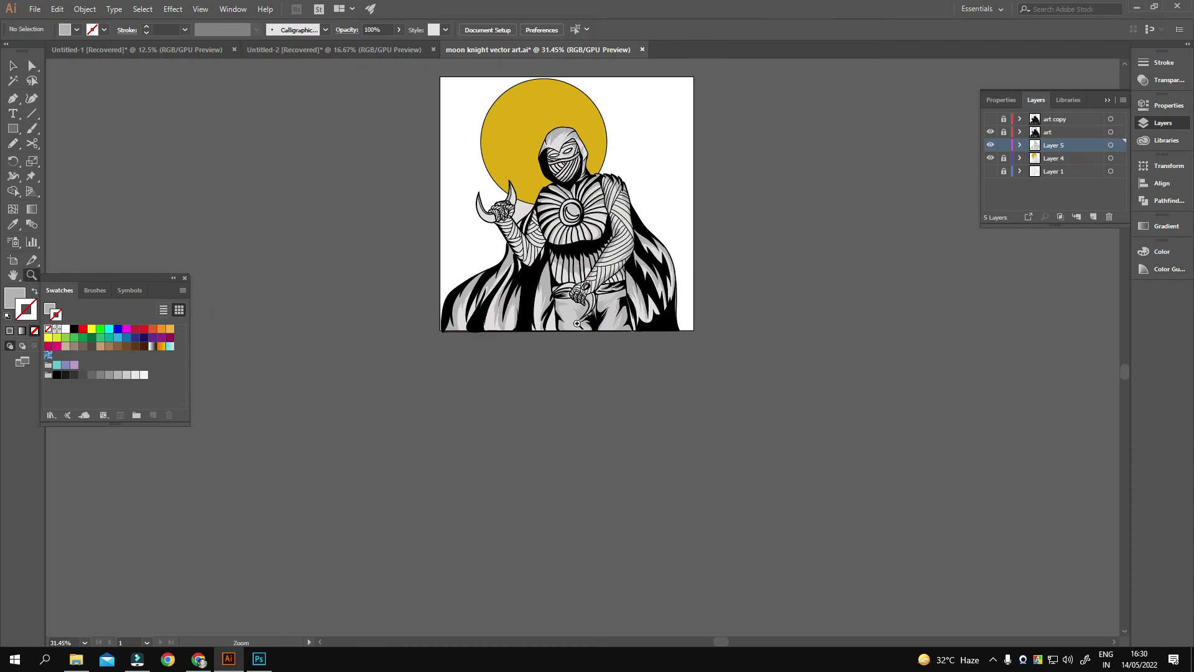
scroll(577, 323, "up", 4)
- Give the crescent a lighter F9C32D yellow fill and deselect it
key("n")
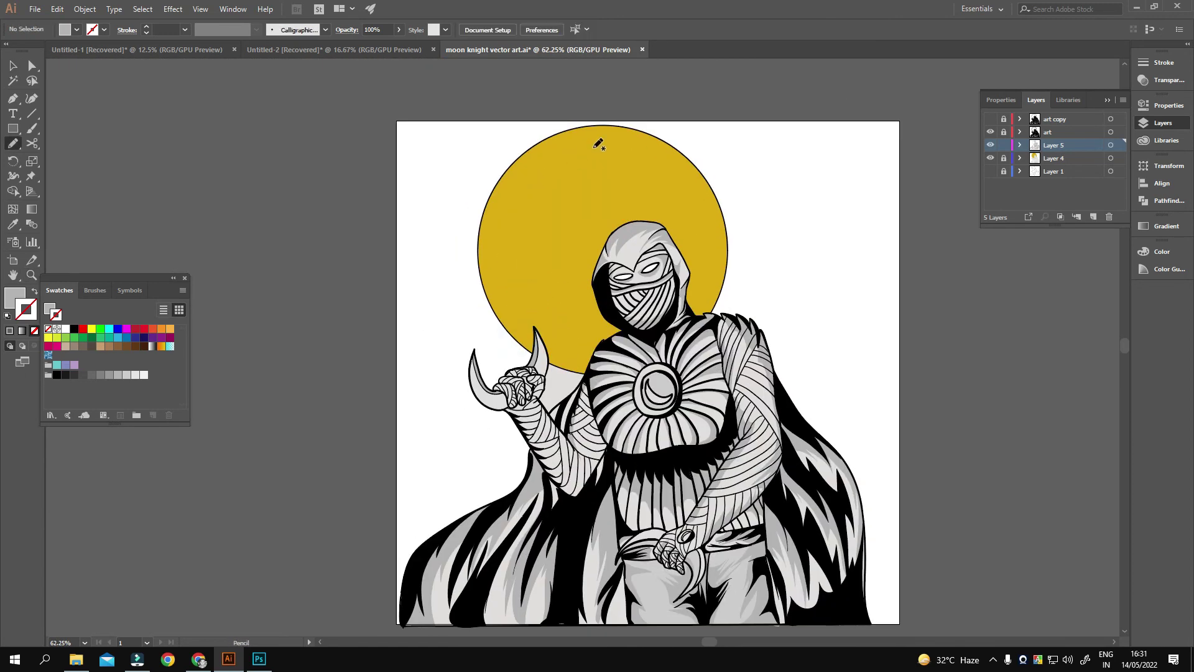
double_click(14, 297)
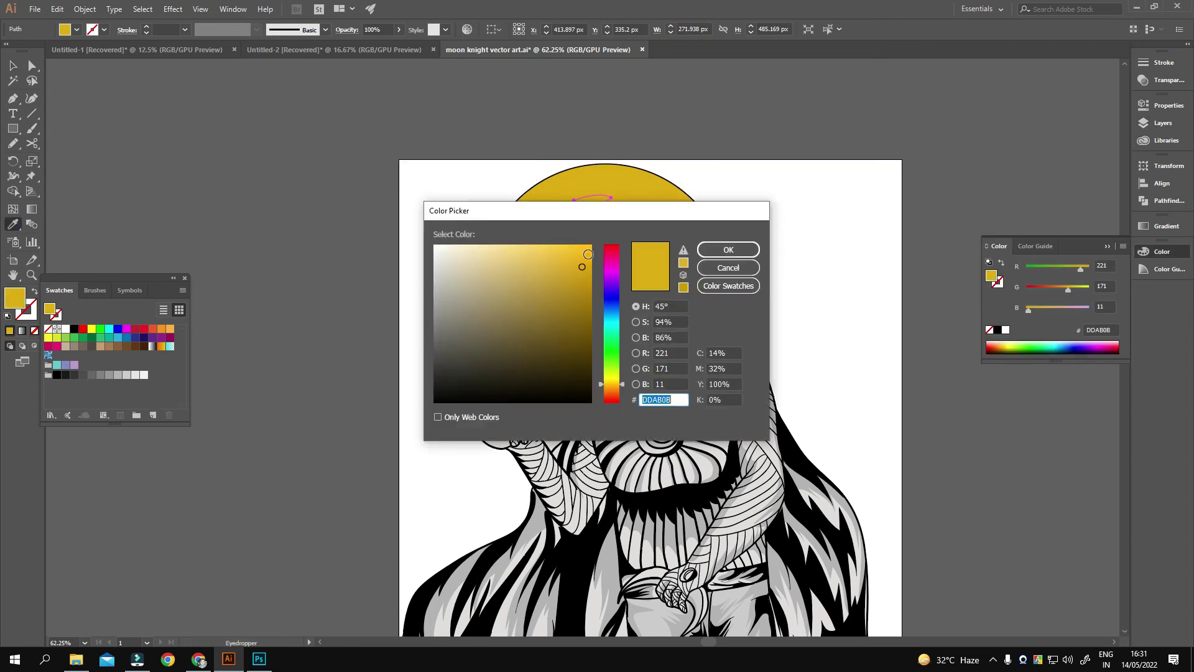
left_click(726, 248)
key("ctrl+shift+a")
key("z")
- Delete the text in 20190717_012.eps and drag its starry art into the Moon Knight document
scroll(752, 320, "down", 3)
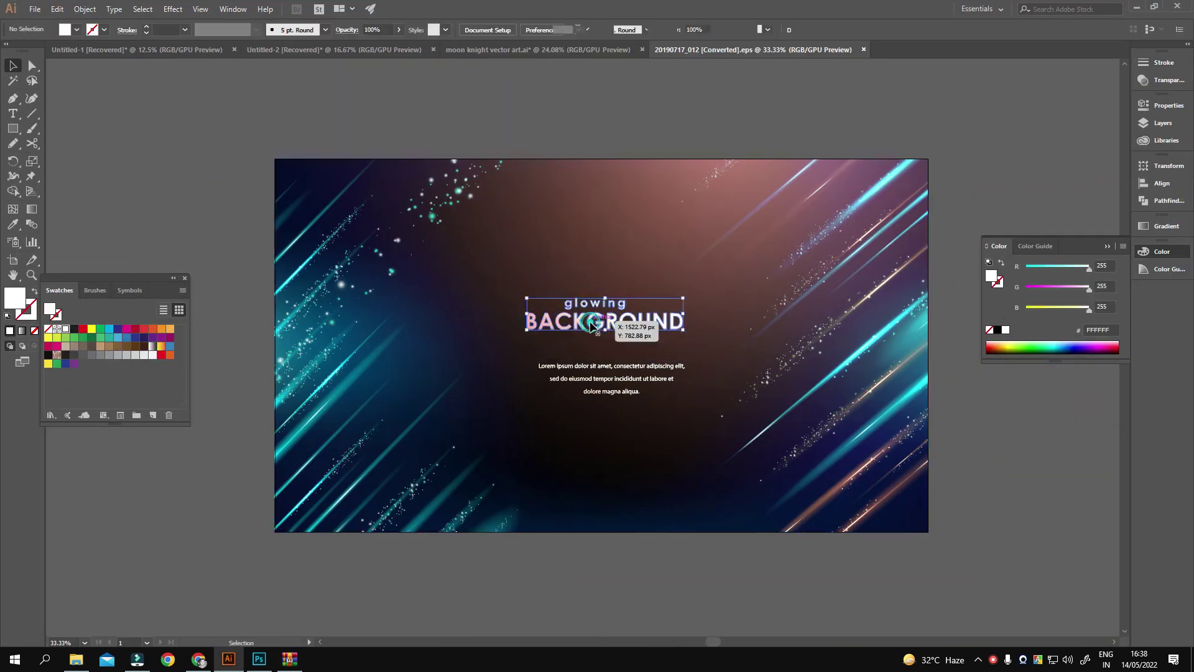
key("Delete")
mouse_move(642, 357)
left_mouse_down()
mouse_move(565, 52)
mouse_move(707, 367)
left_mouse_up()
- Paste the starry streak background into the Moon Knight file and narrow it to the artboard
left_click(1162, 122)
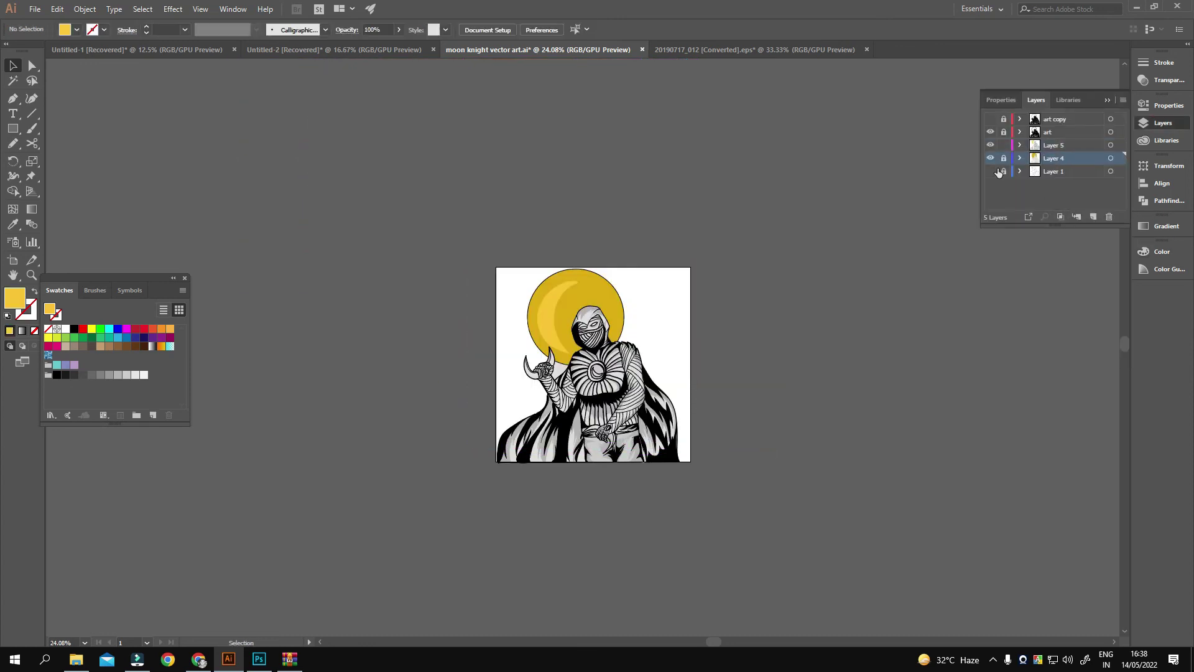
type("backround")
key("ctrl+v")
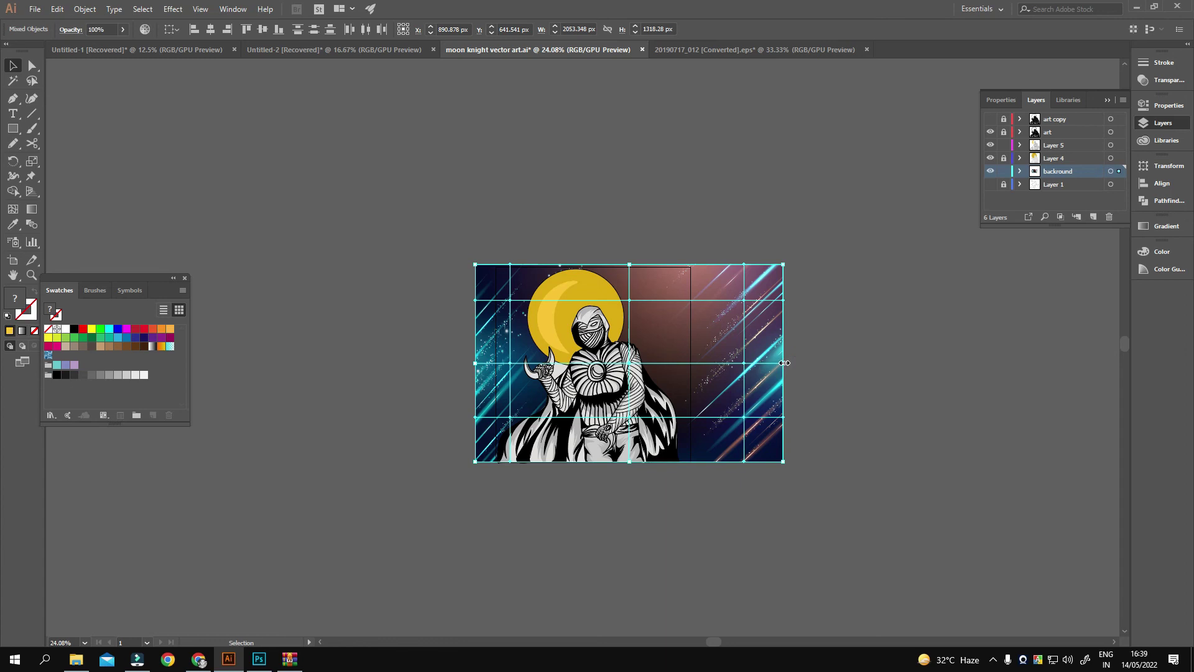
left_click_drag(805, 314, 690, 315)
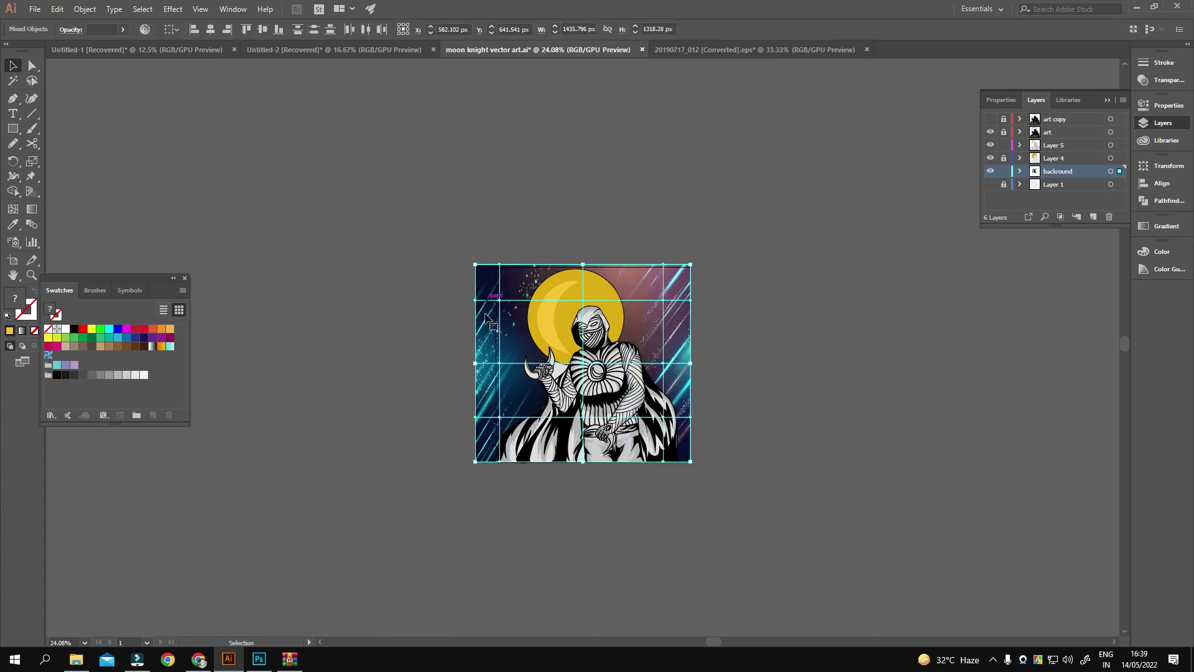
left_click_drag(499, 366, 493, 366)
left_click(767, 259)
- Draw a 1300 x 1300 px yellow square
key("ctrl+equal")
key("ctrl+equal")
key("ctrl+equal")
key("m")
left_click(550, 280)
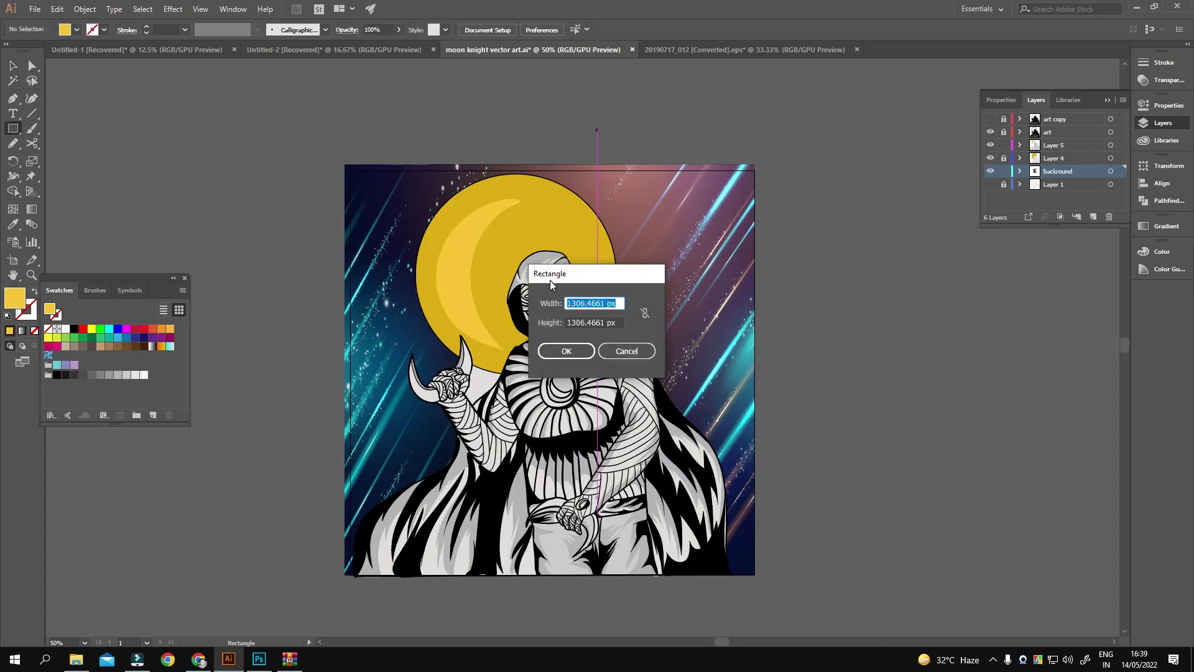
key("Tab")
type("1300")
key("Return")
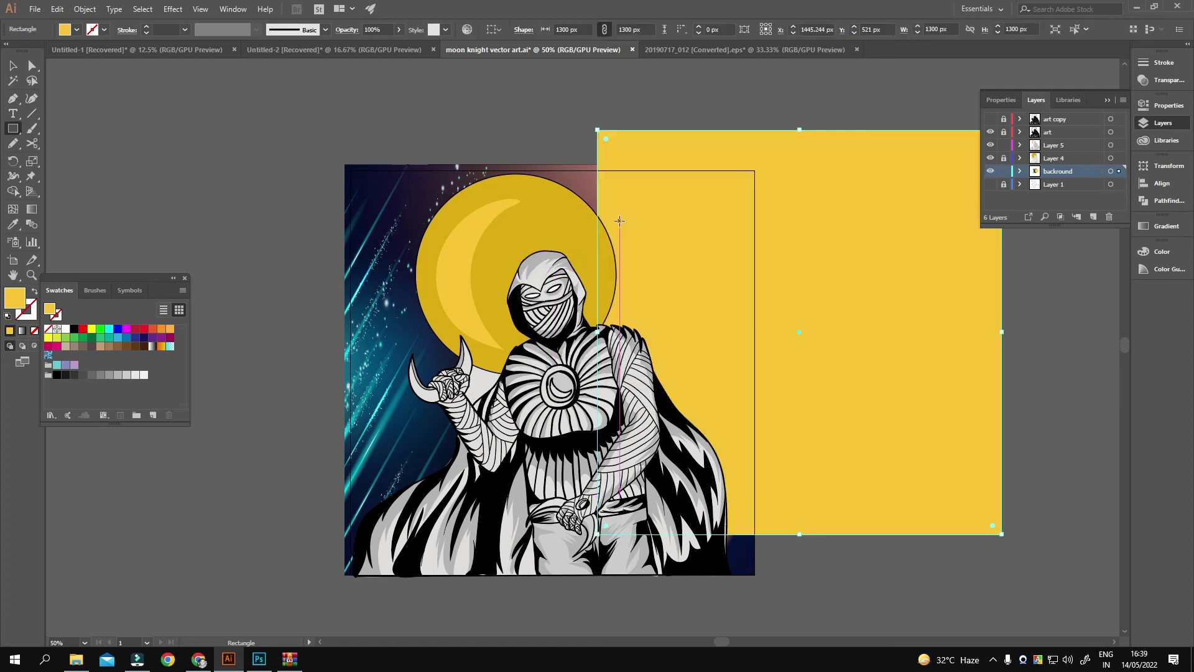
key("ctrl+minus")
key("ctrl+minus")
- Align the yellow square centred over the illustration and its background
left_click_drag(723, 234, 926, 265)
key("ctrl+shift+a")
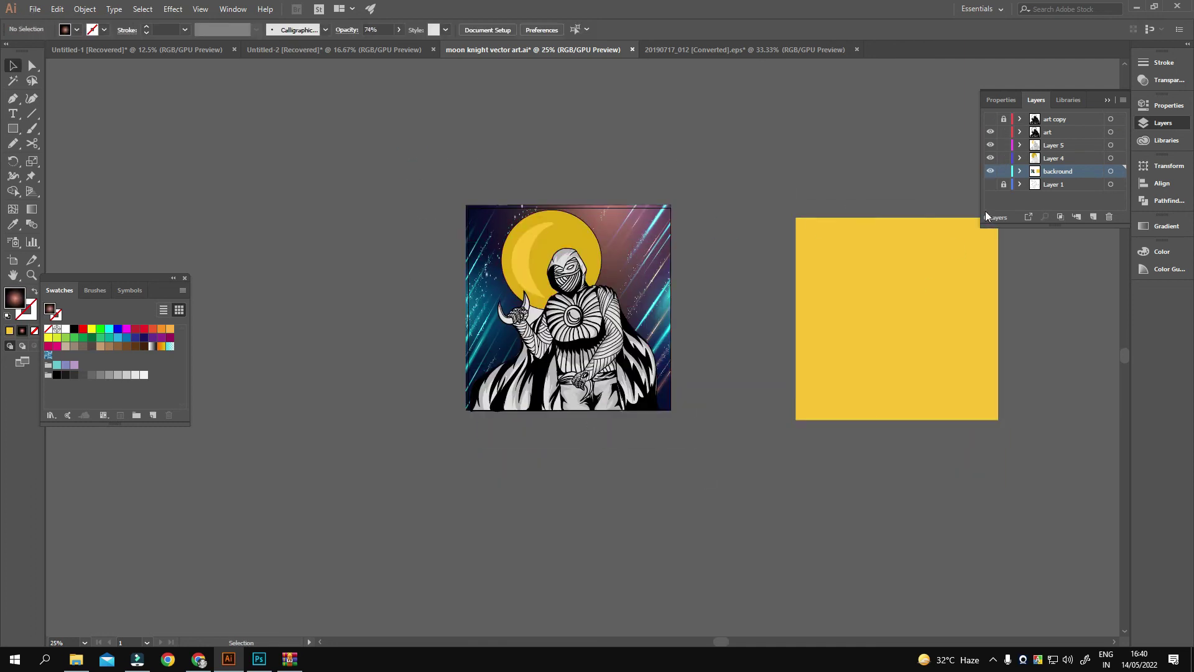
left_click_drag(468, 182, 685, 249)
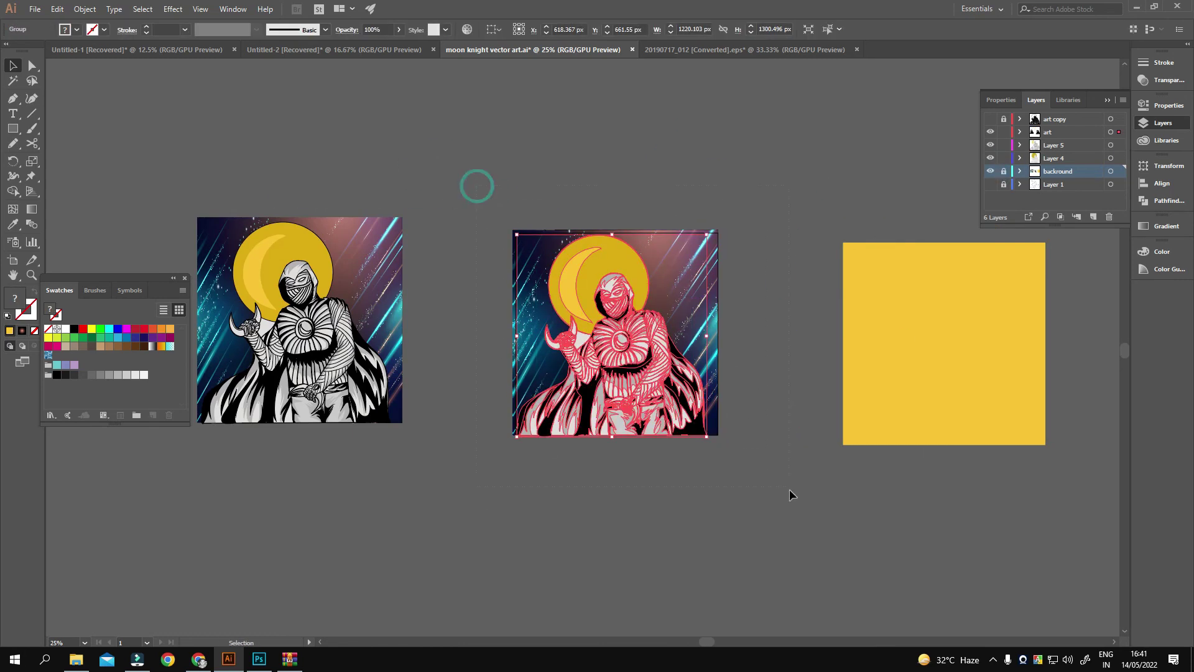
left_click(896, 336)
left_click(1161, 183)
left_click(1020, 191)
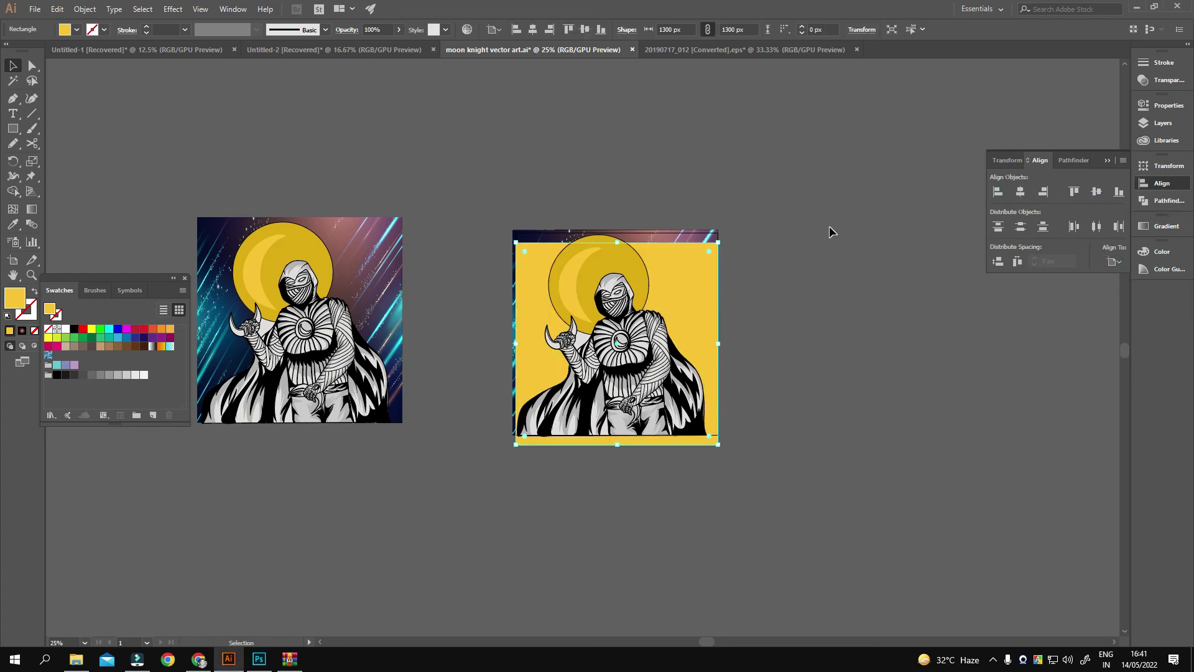
- Clip the artwork and starry background to the yellow square with Make Clipping Mask
key("ctrl+a")
right_click(599, 320)
left_click(661, 409)
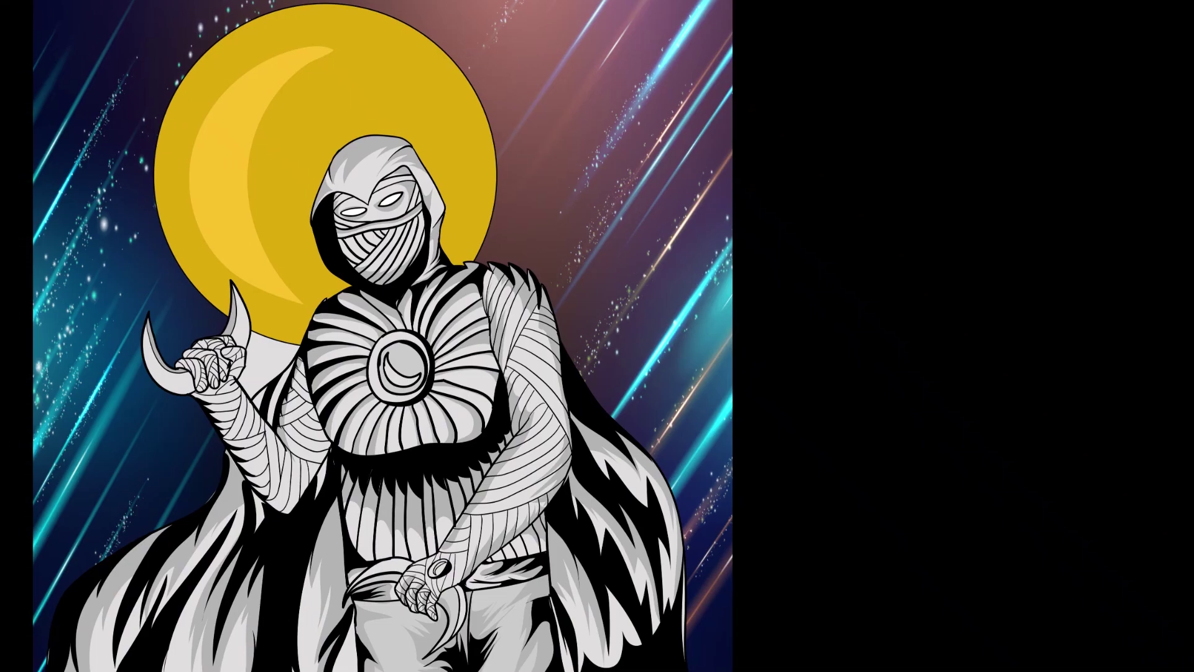